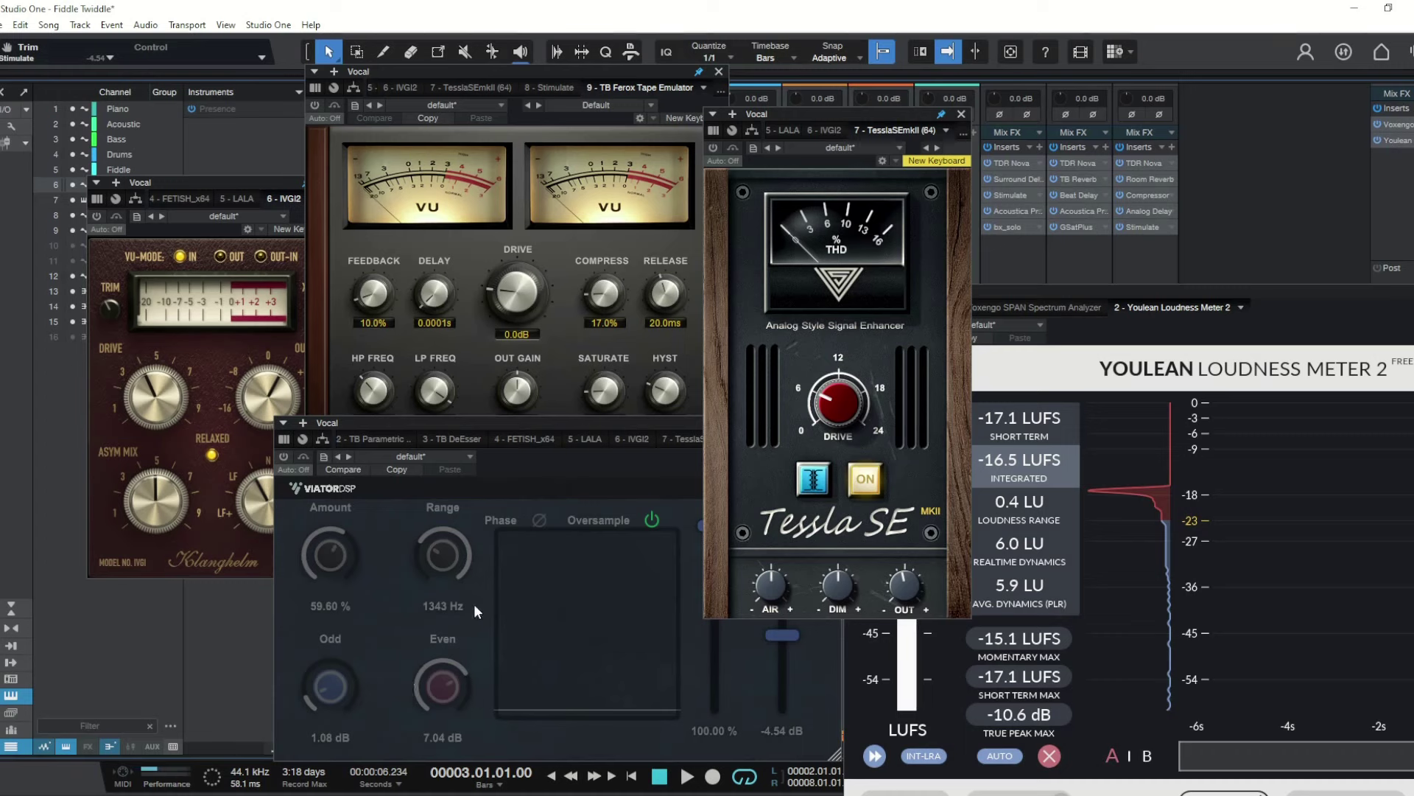
Review the vocal's IVGI2, TB Ferox, TesslaSEmkII and Stimulate saturation plug-ins by bringing each window to the front.
{"action": "left_click", "coordinate": [211, 354]}
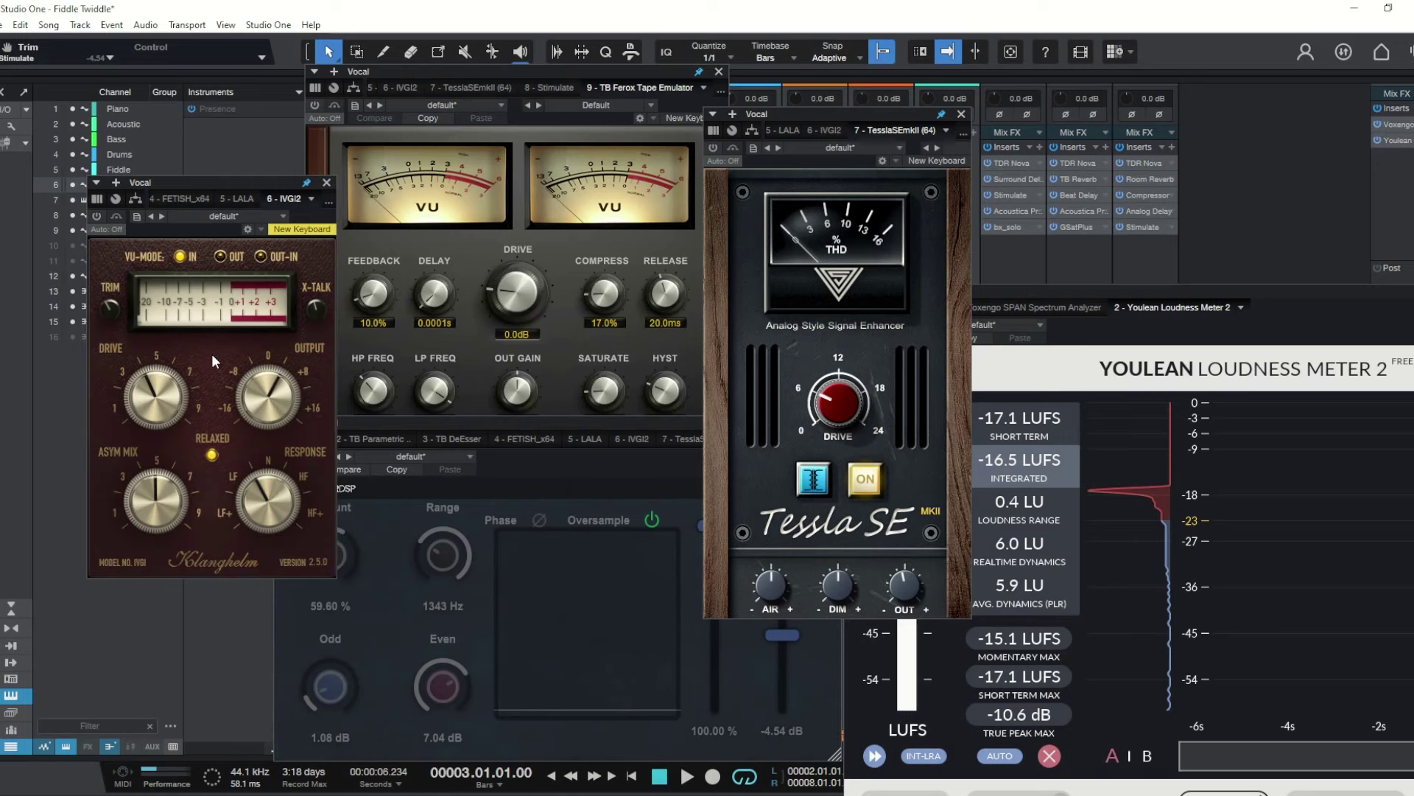
{"action": "left_click", "coordinate": [470, 249]}
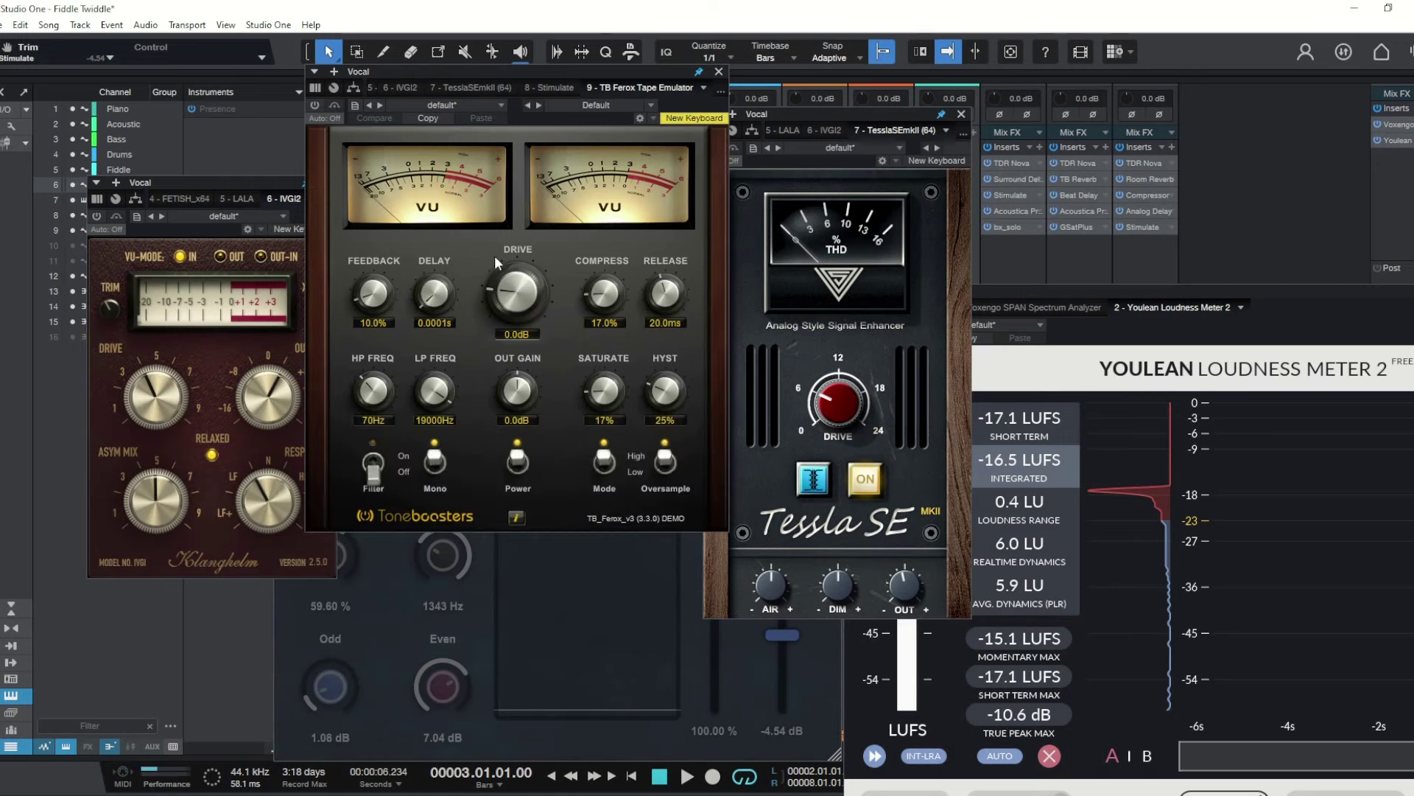
{"action": "left_click", "coordinate": [878, 308]}
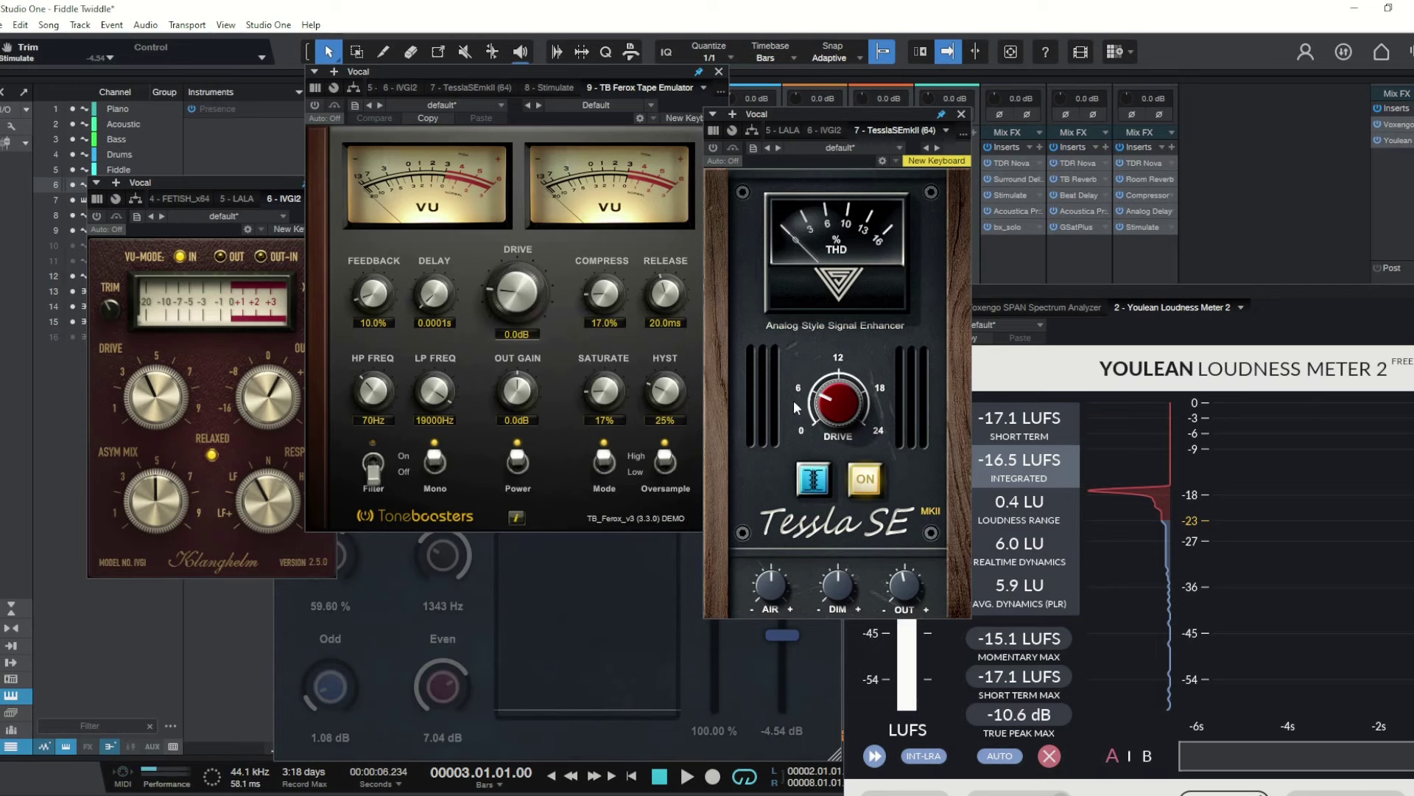
{"action": "left_click", "coordinate": [481, 642]}
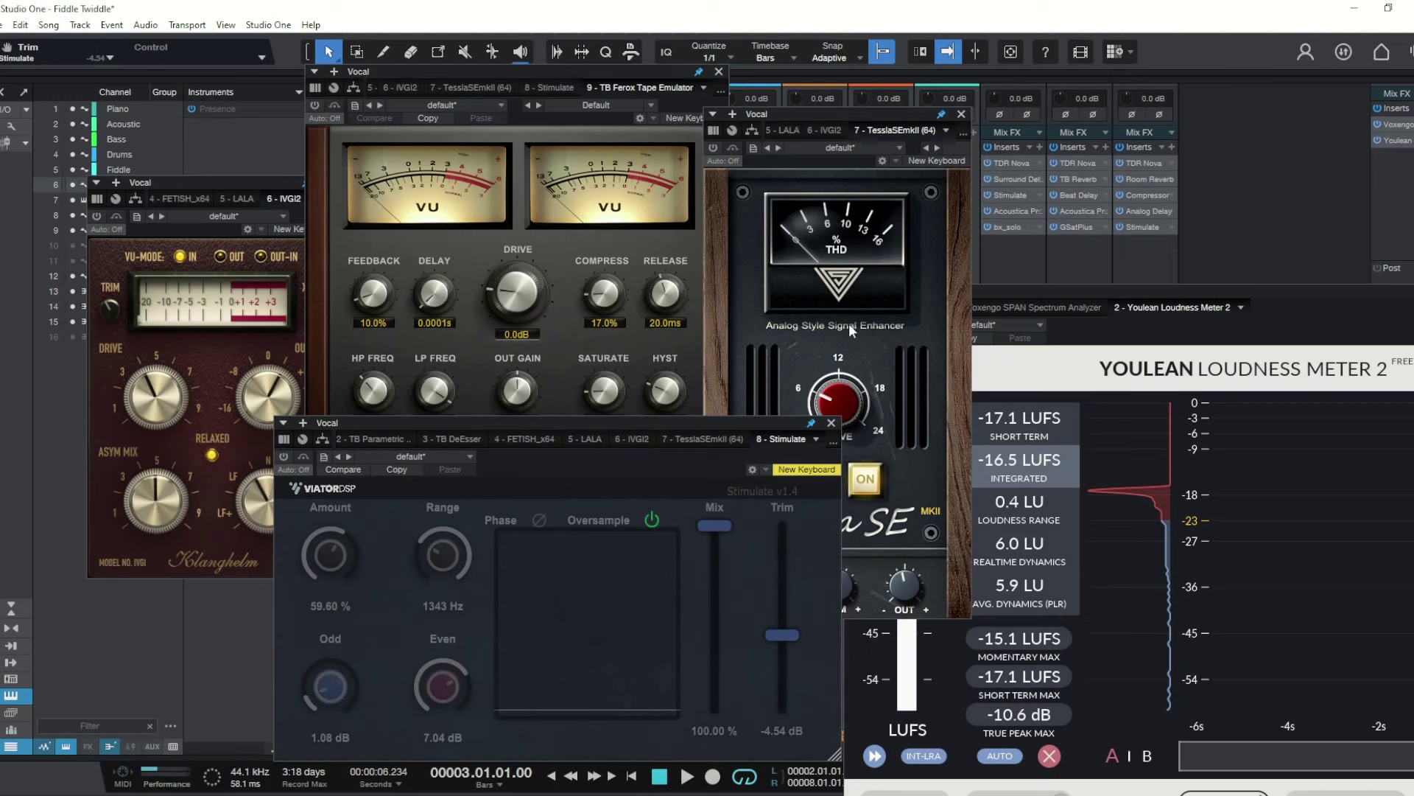
{"action": "left_click", "coordinate": [563, 320]}
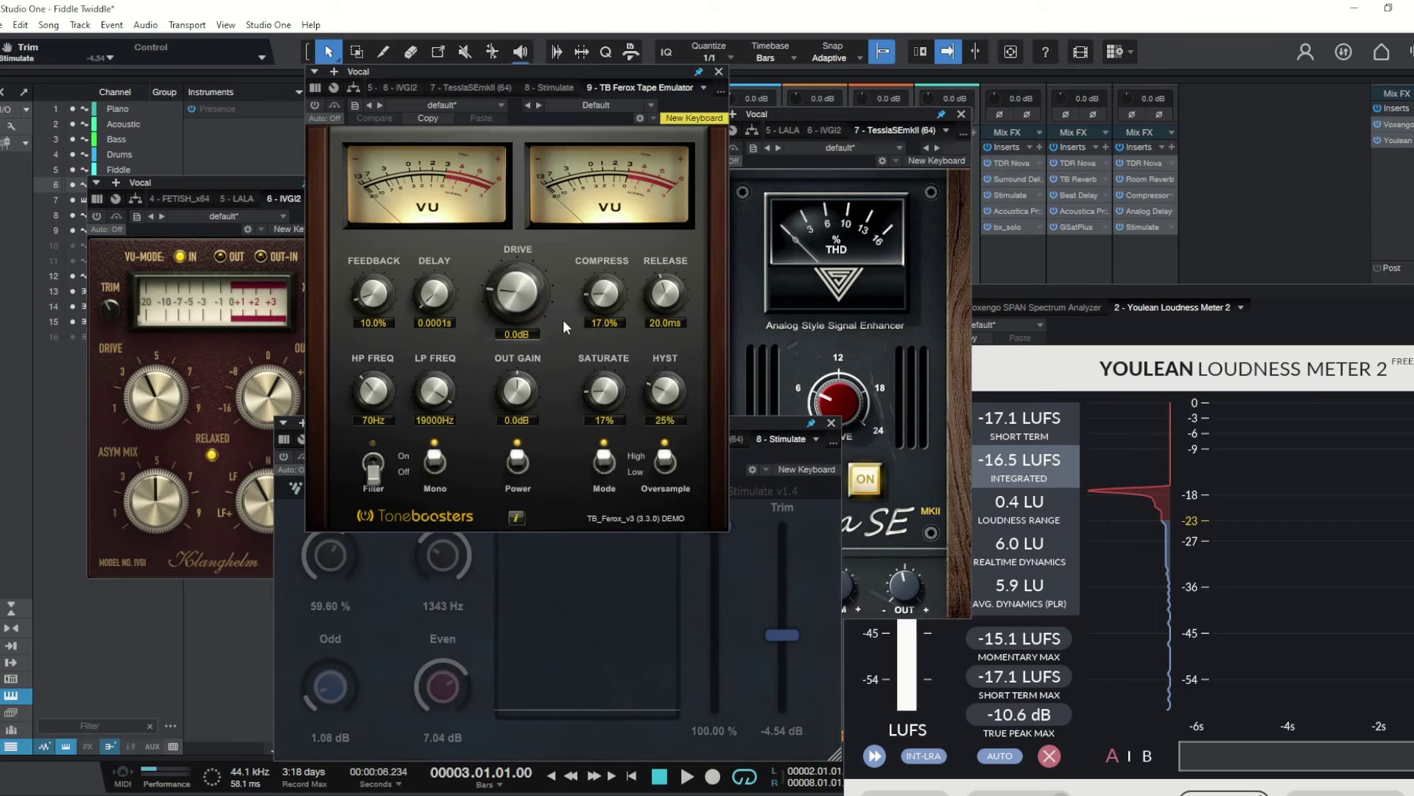
{"action": "left_click", "coordinate": [900, 462]}
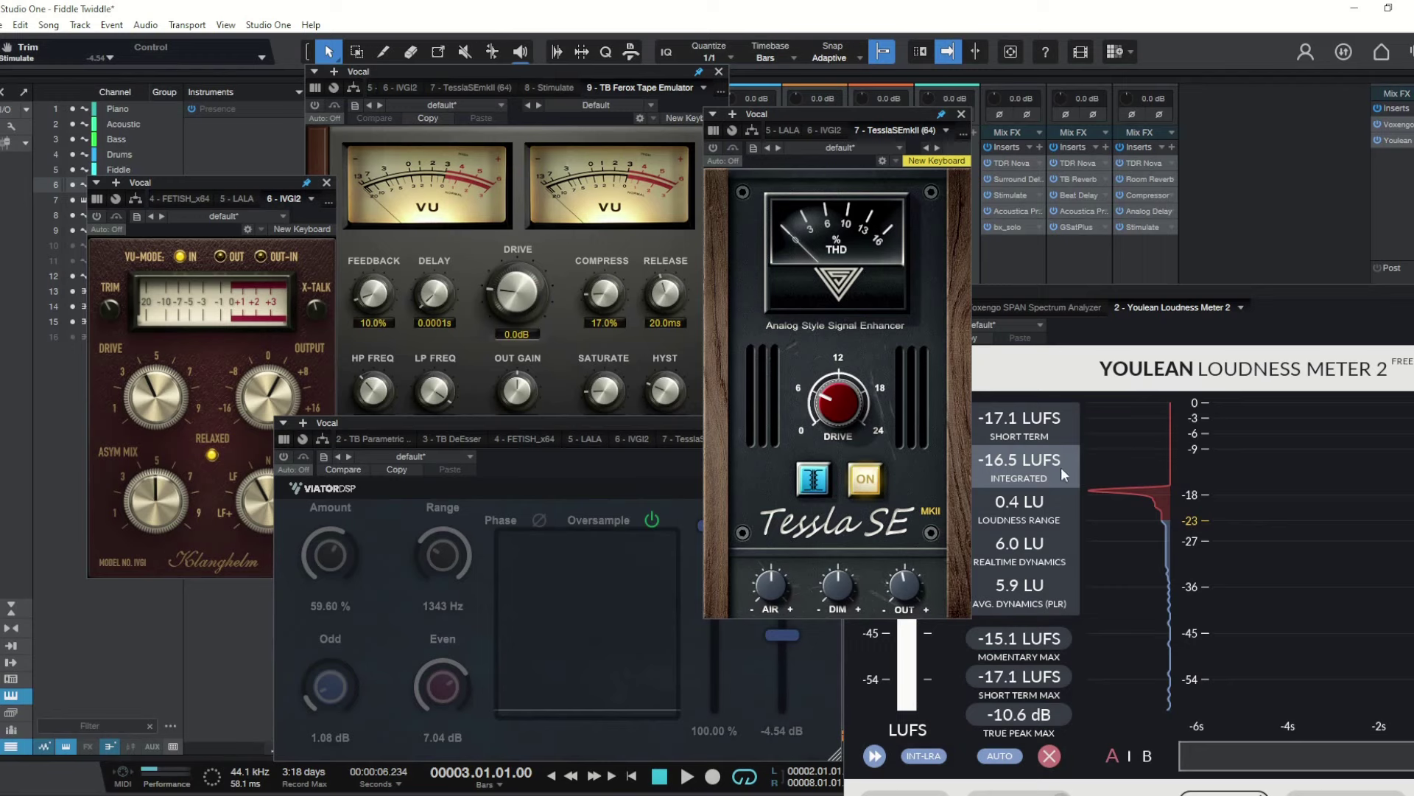
Play the vocal with all saturators bypassed and again with only IVGI2 enabled, checking the integrated loudness.
{"action": "key", "text": "space"}
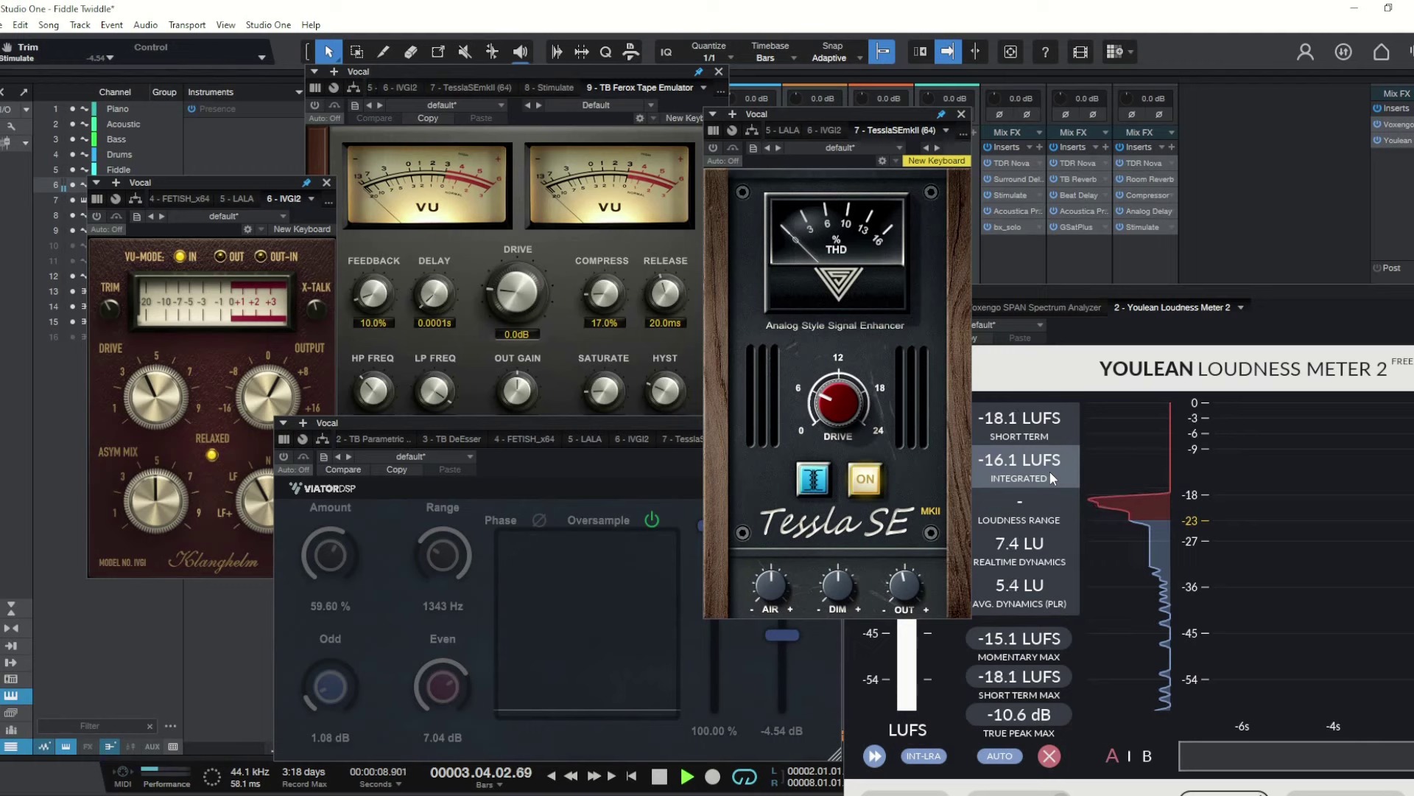
{"action": "key", "text": "space"}
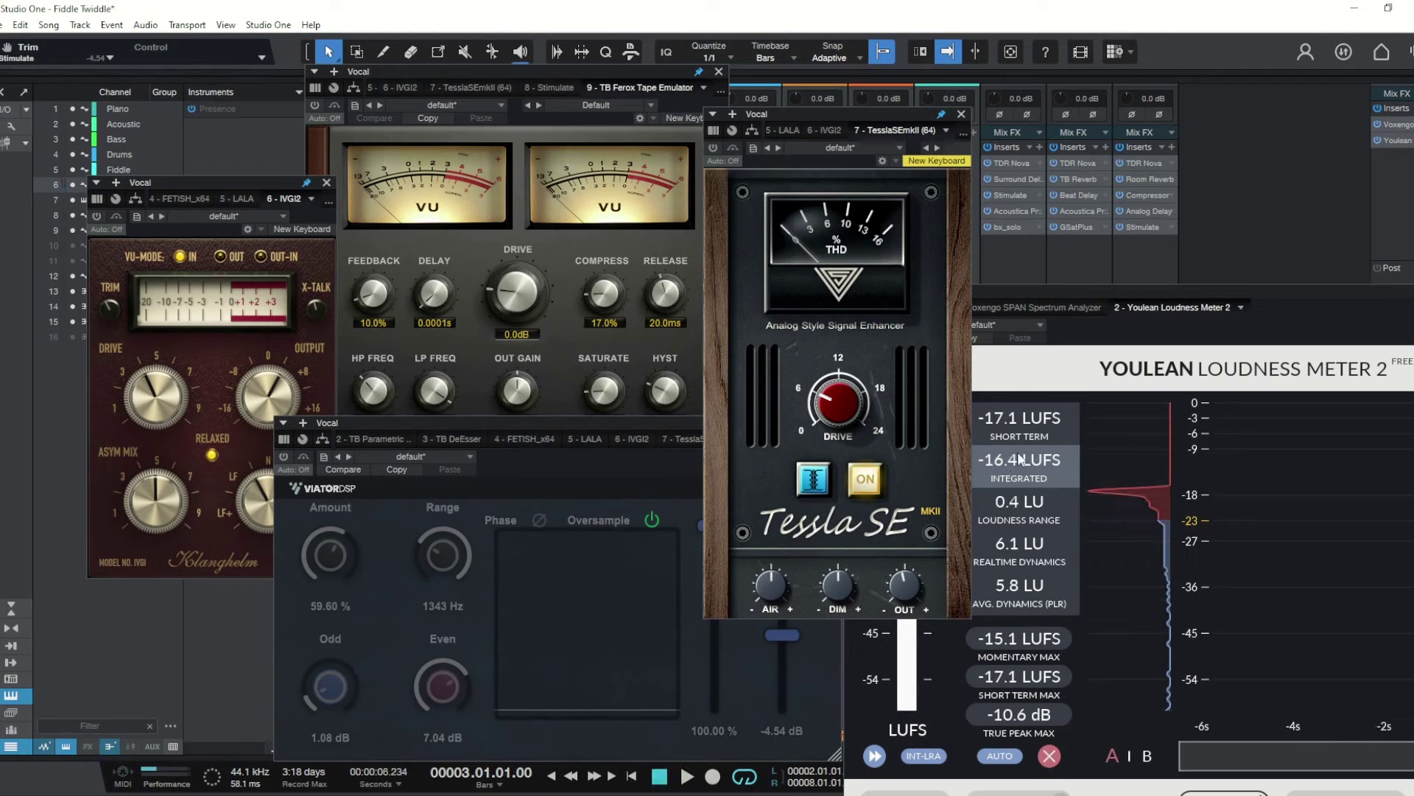
{"action": "left_click", "coordinate": [96, 216]}
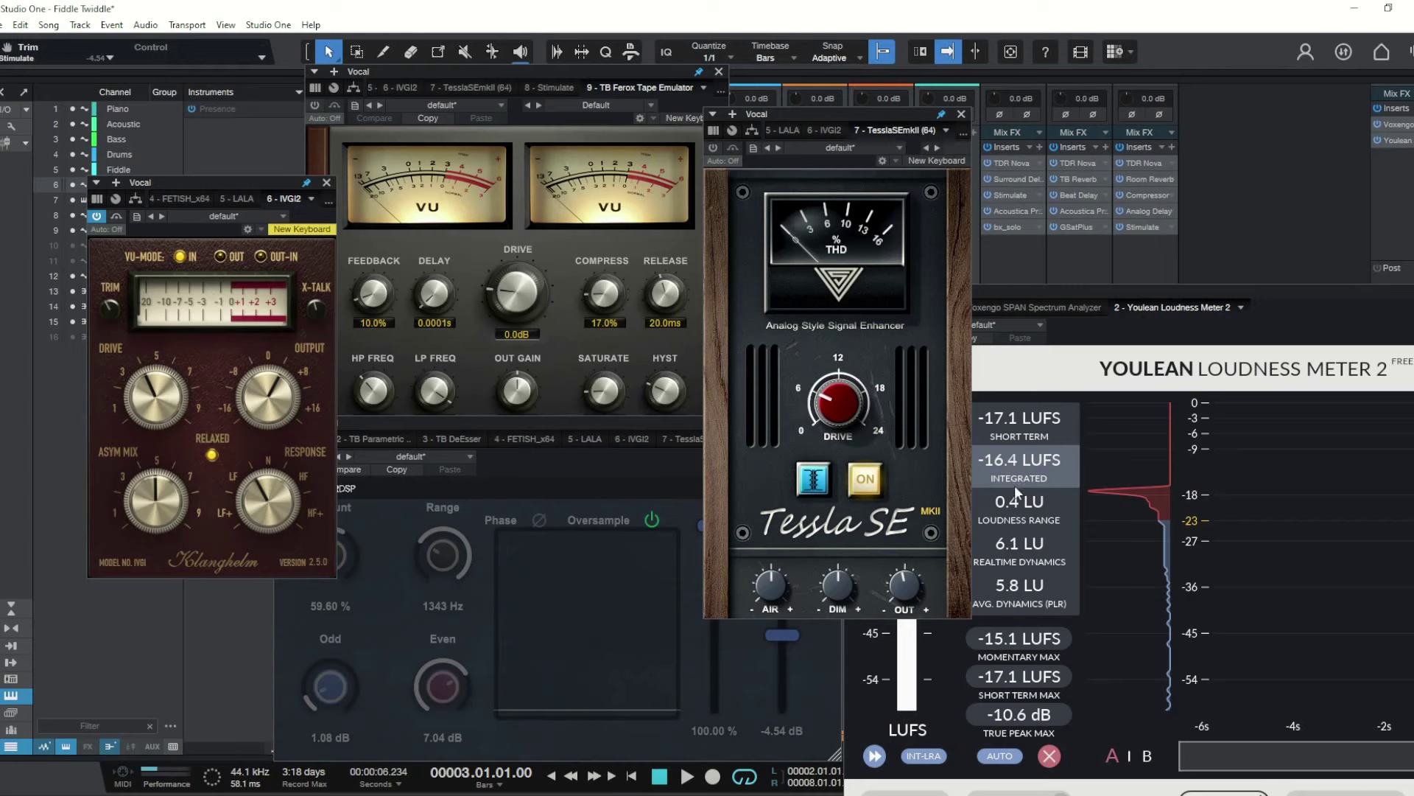
{"action": "key", "text": "space"}
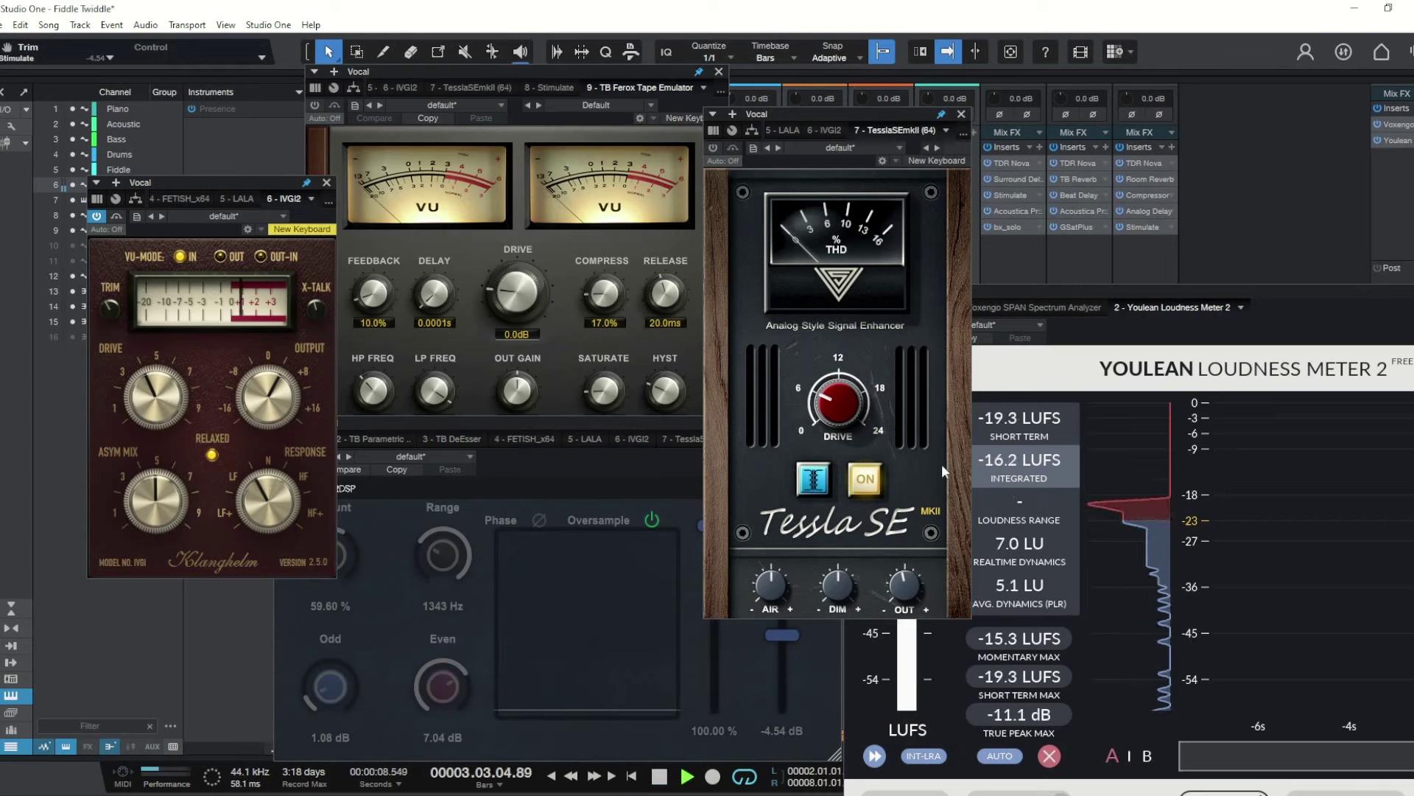
Audition the vocal with TB Ferox, TesslaSEmkII and Stimulate enabled one at a time, comparing integrated loudness.
{"action": "left_click", "coordinate": [314, 107]}
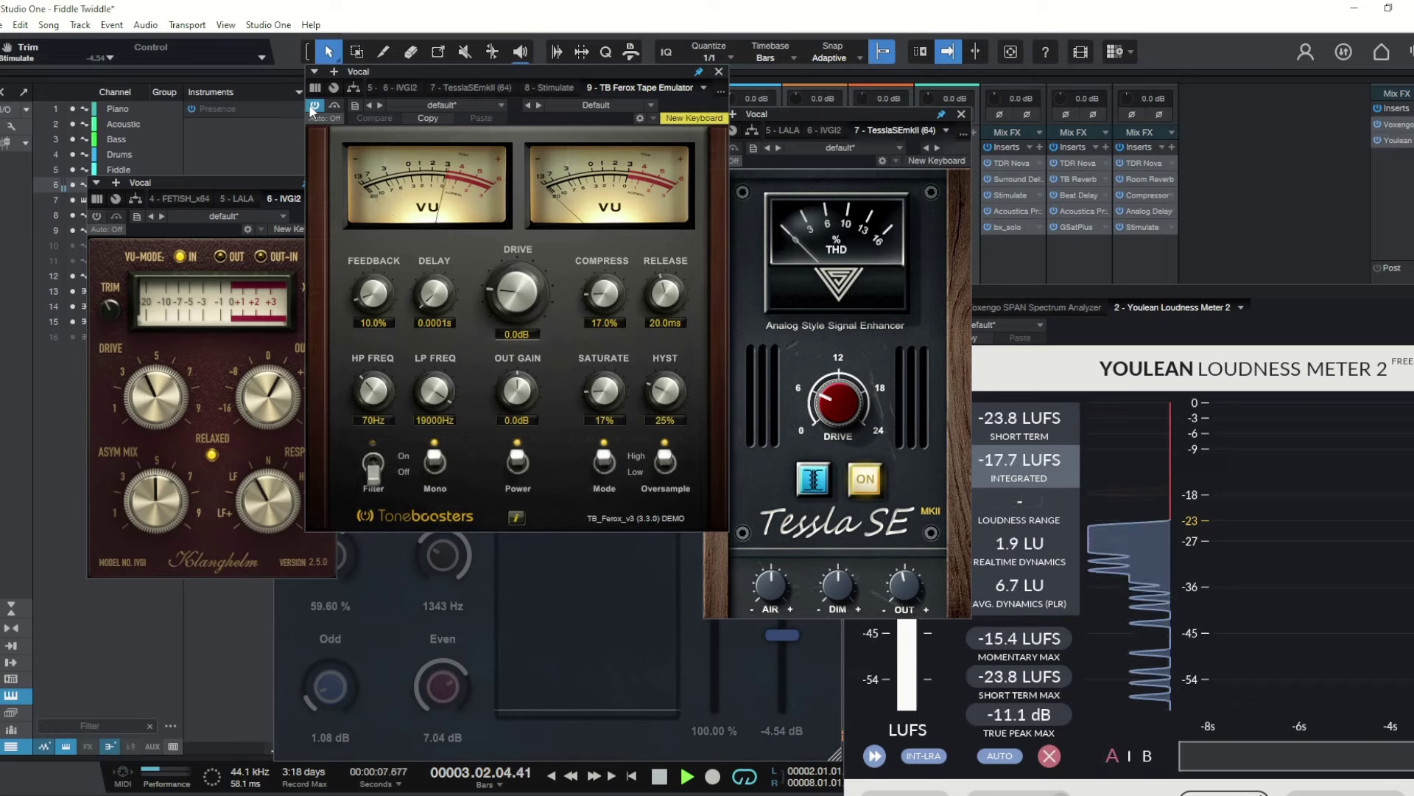
{"action": "left_click", "coordinate": [713, 149]}
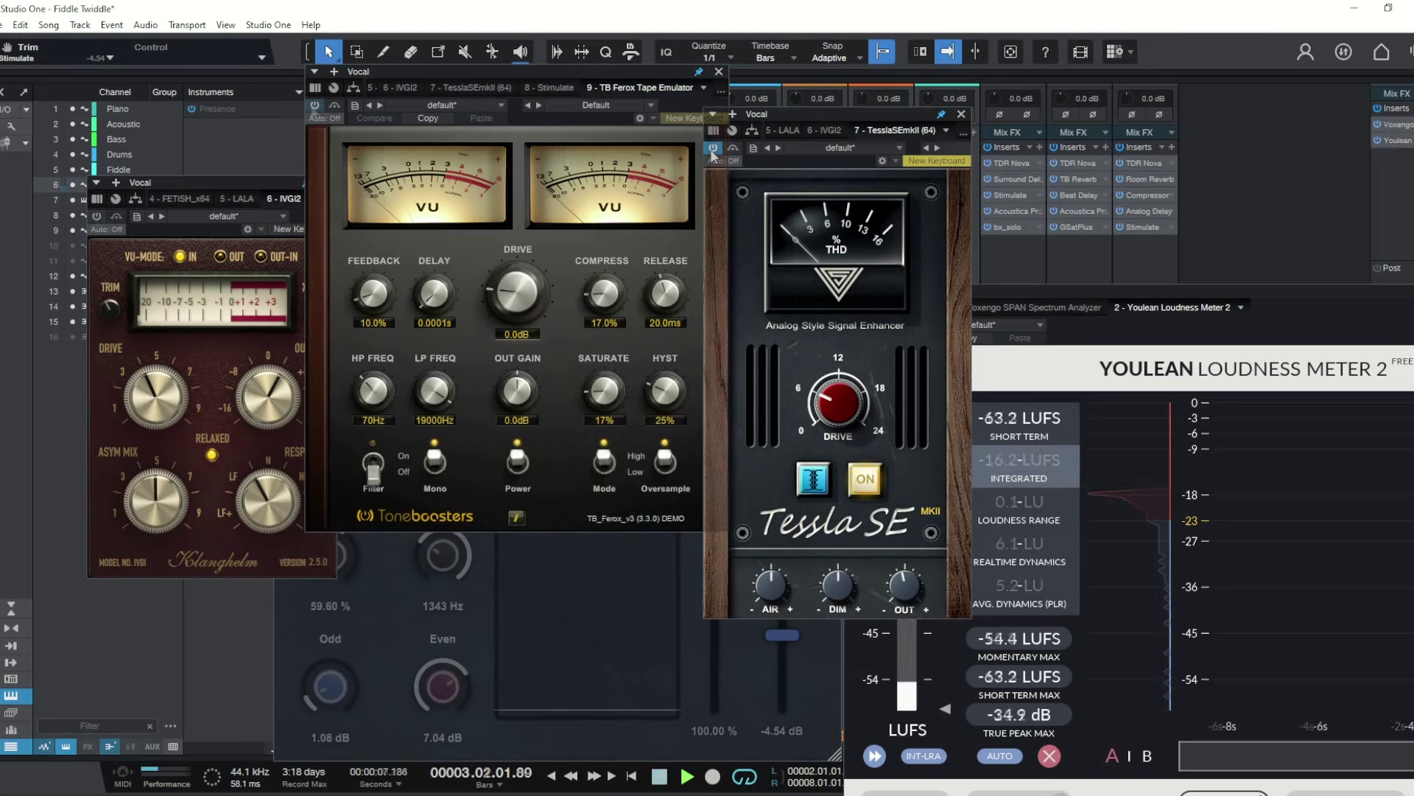
{"action": "left_click", "coordinate": [712, 149]}
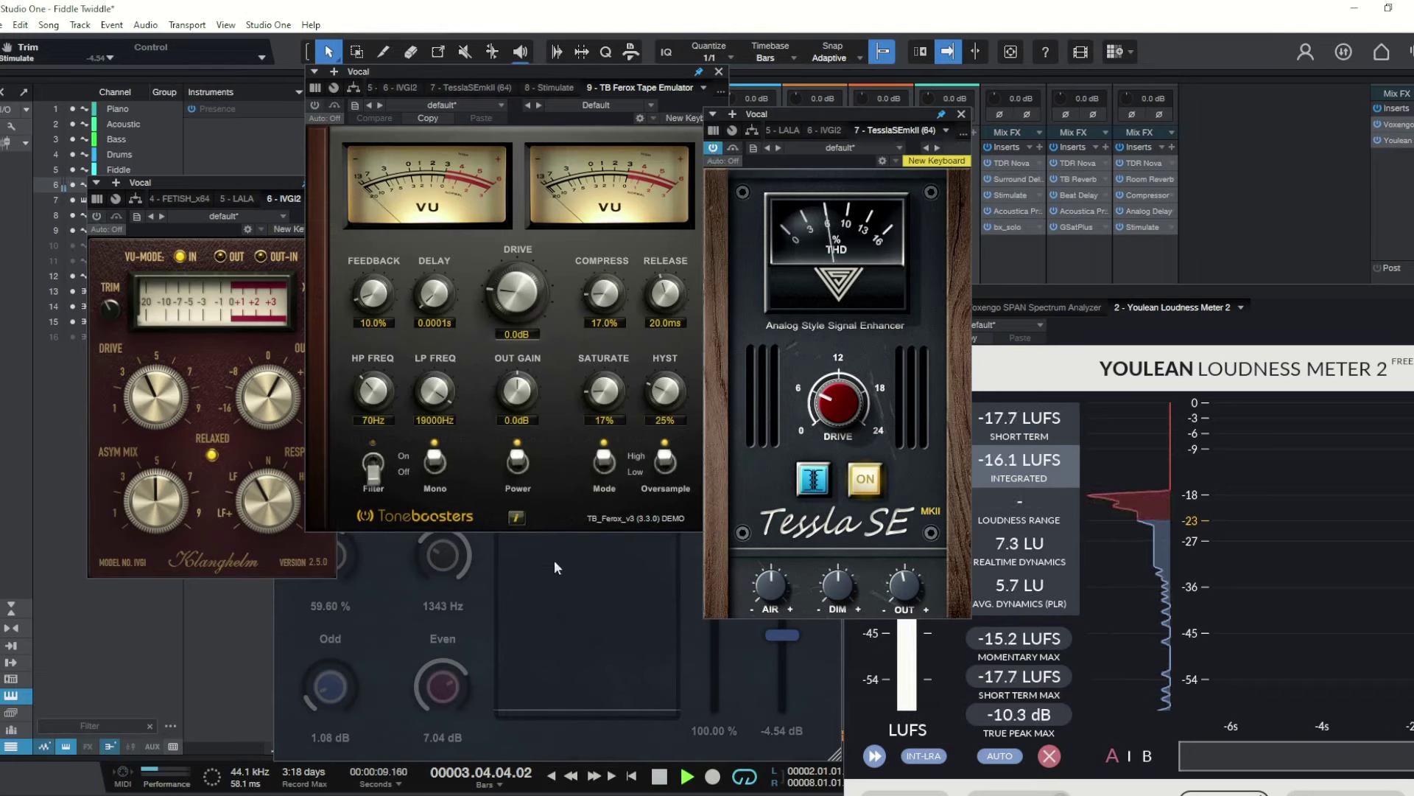
{"action": "left_click", "coordinate": [526, 573]}
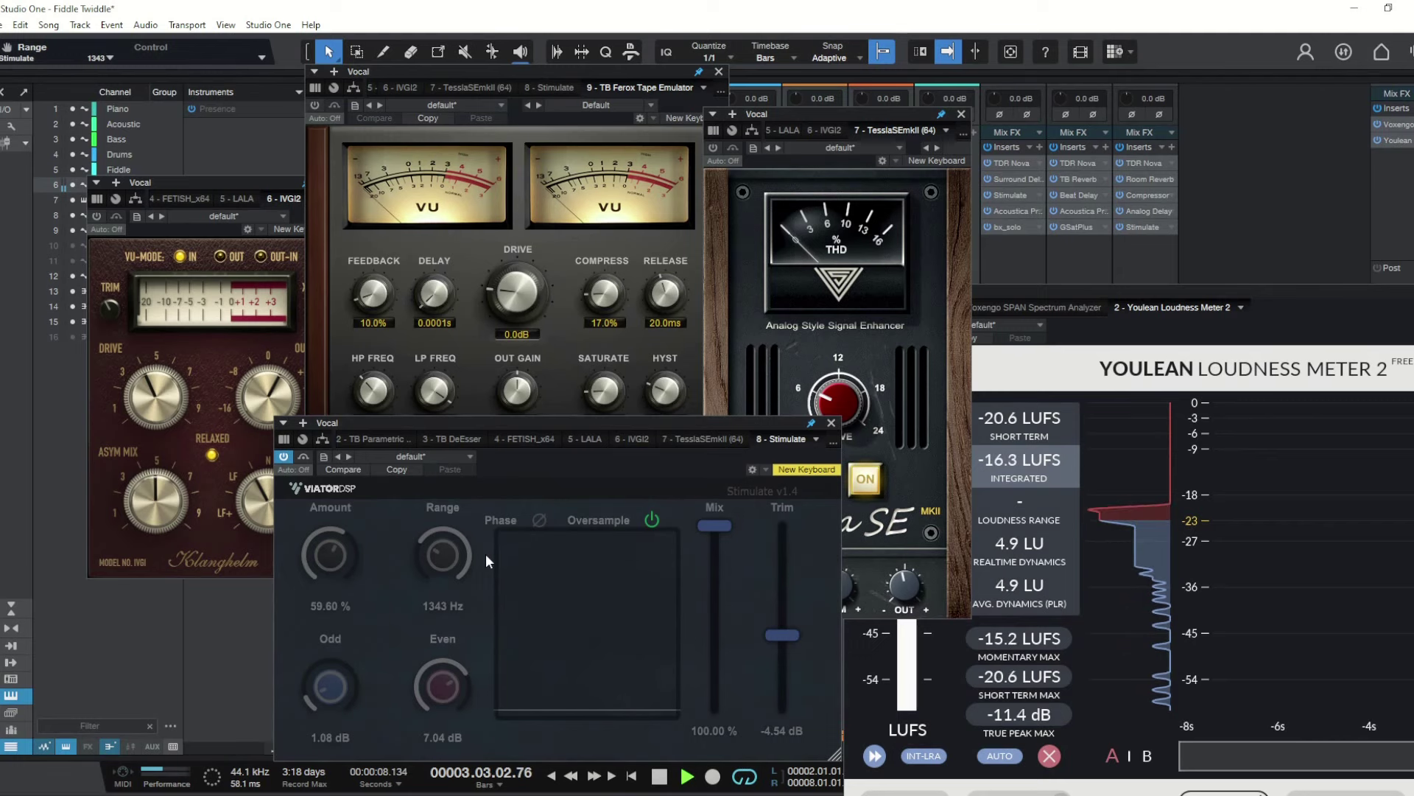
{"action": "key", "text": "space"}
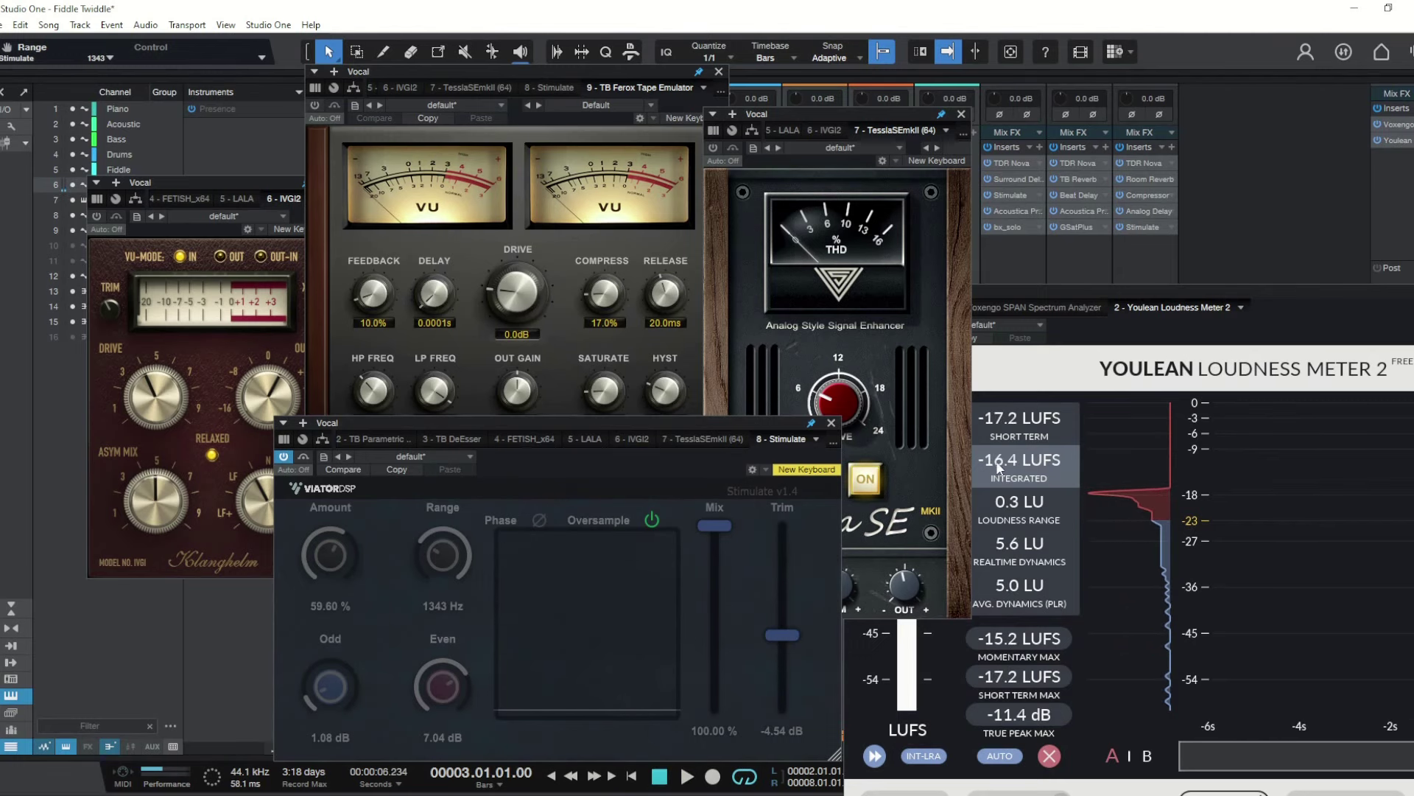
Play the soloed Fiddle and Vocal with IVGI2 bypassed, and compare with the unsoloed full mix.
{"action": "key", "text": "F3"}
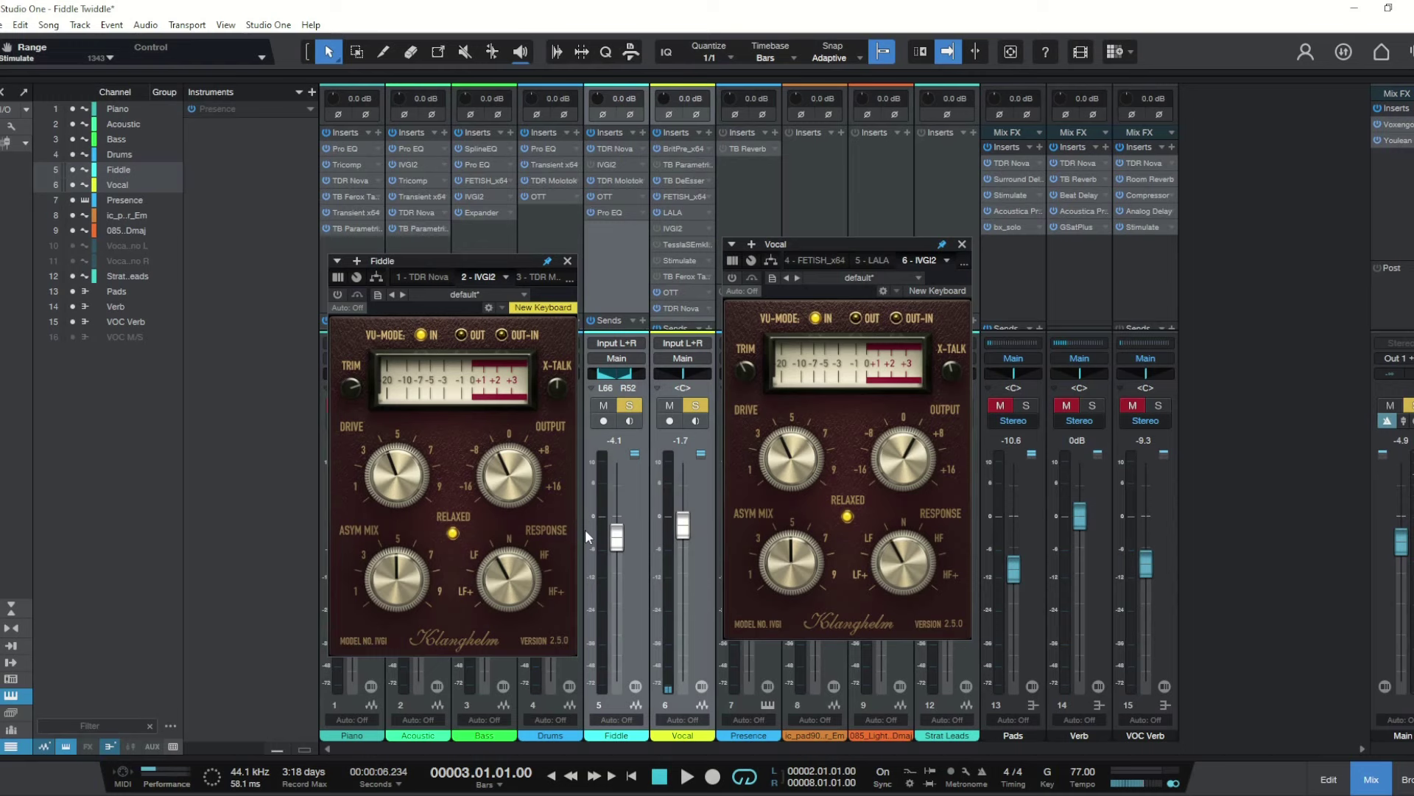
{"action": "key", "text": "space"}
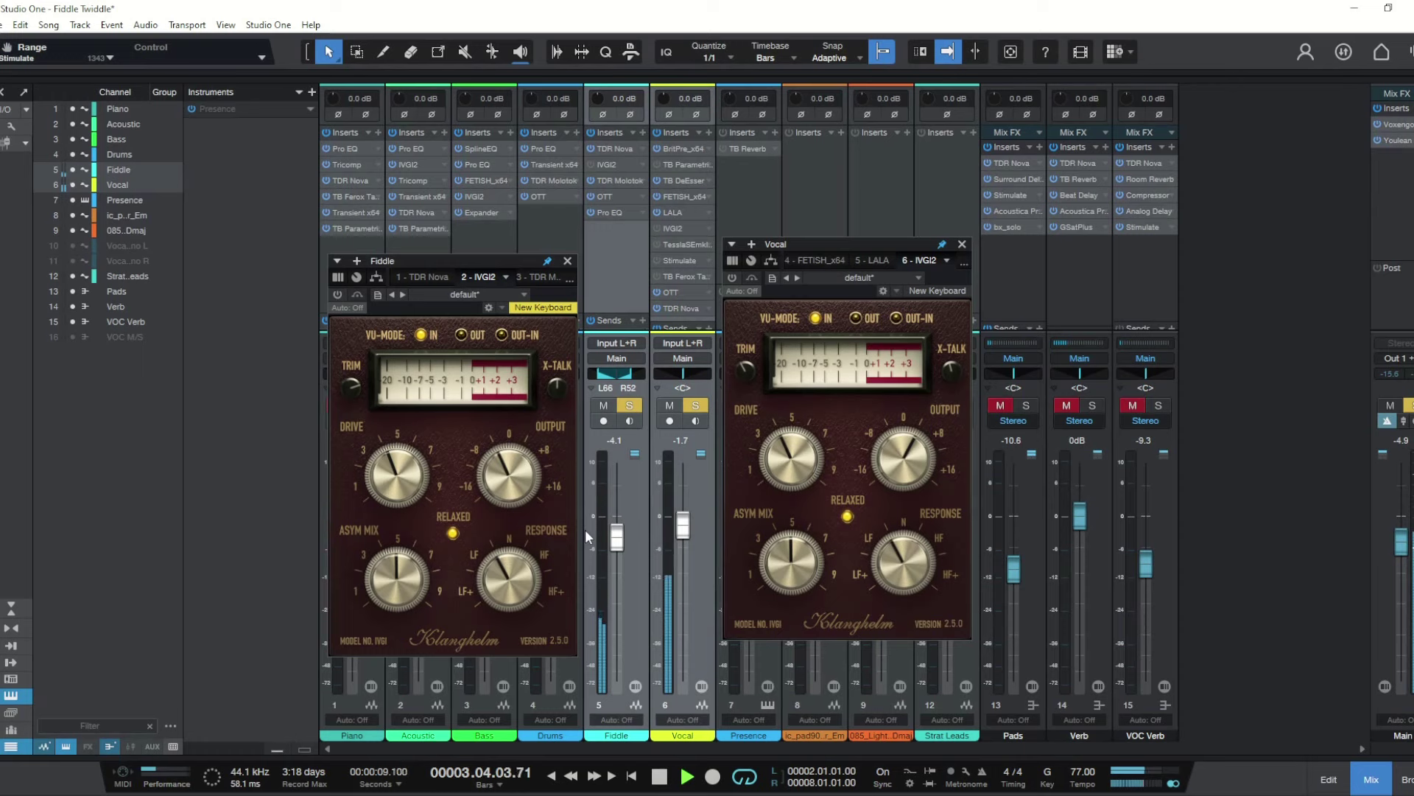
{"action": "key", "text": "space"}
{"action": "left_click", "coordinate": [629, 405]}
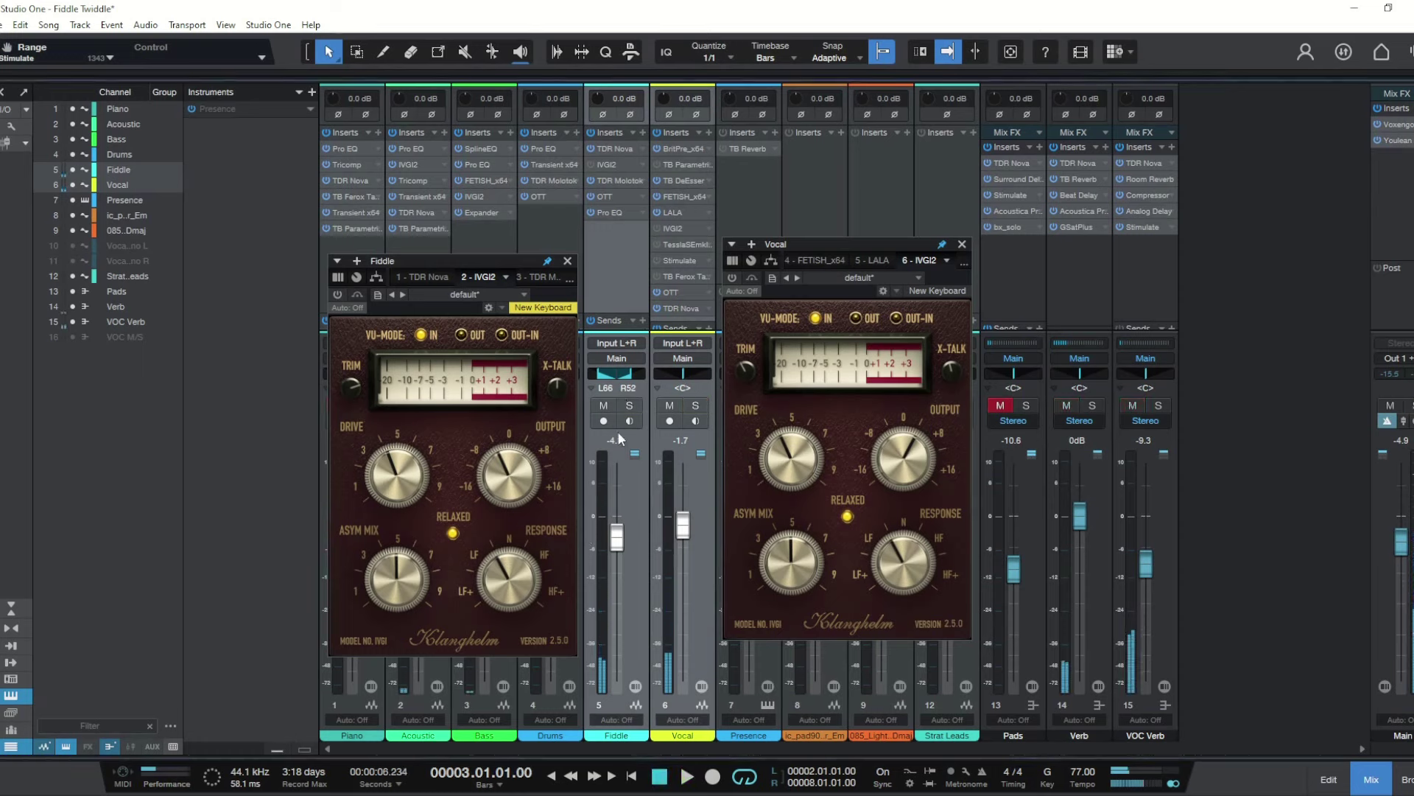
{"action": "key", "text": "space"}
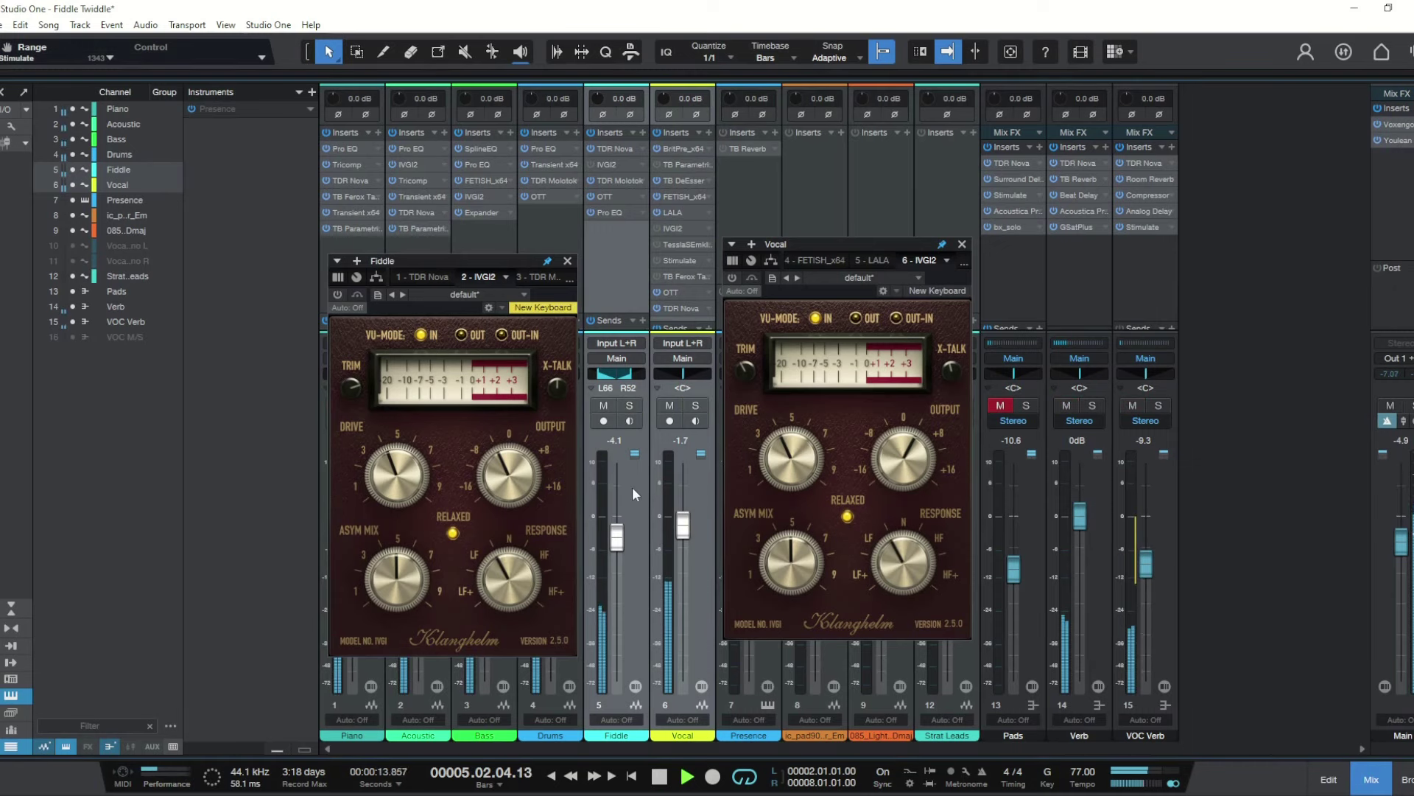
{"action": "key", "text": "space"}
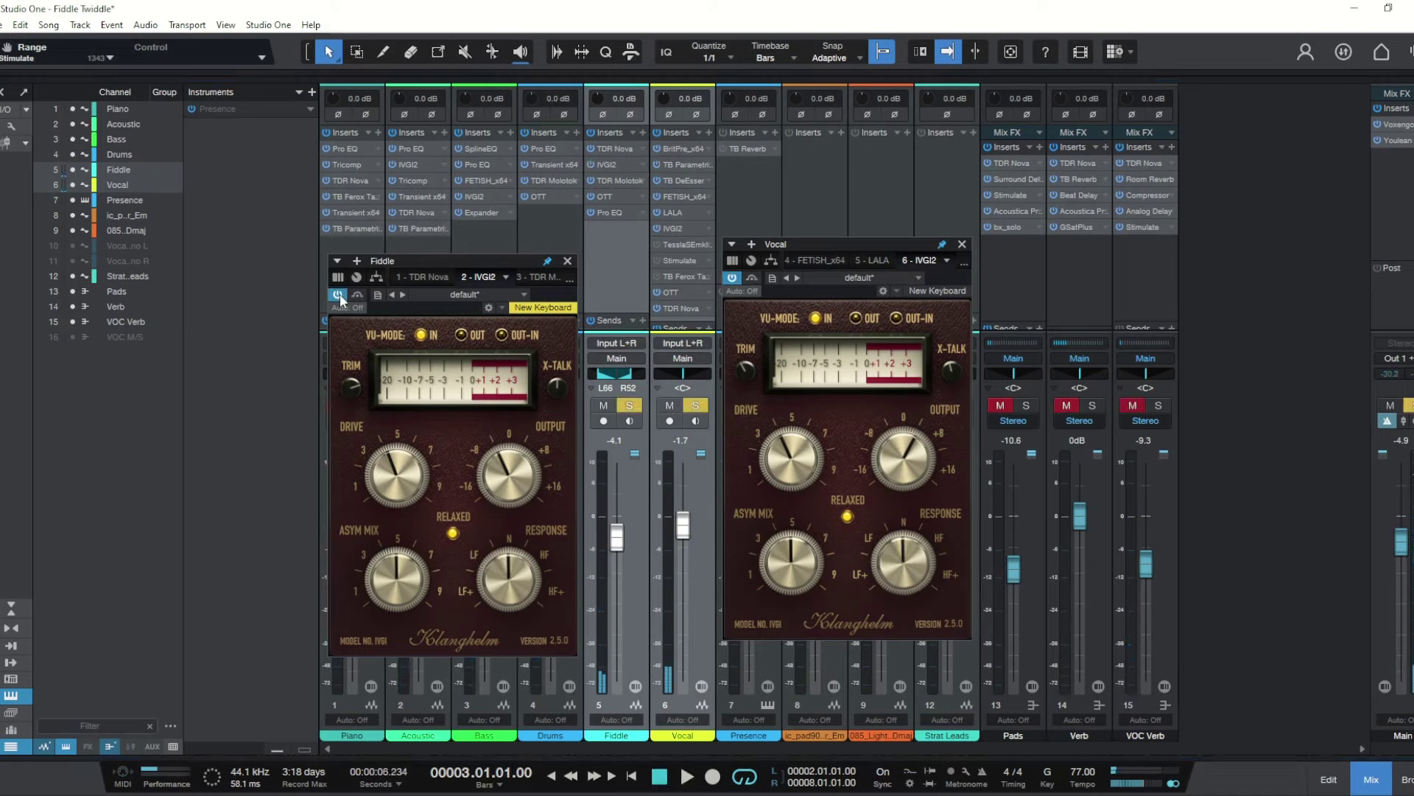
Play the soloed Fiddle and Vocal with IVGI2 enabled on both, and clear their solos.
{"action": "key", "text": "space"}
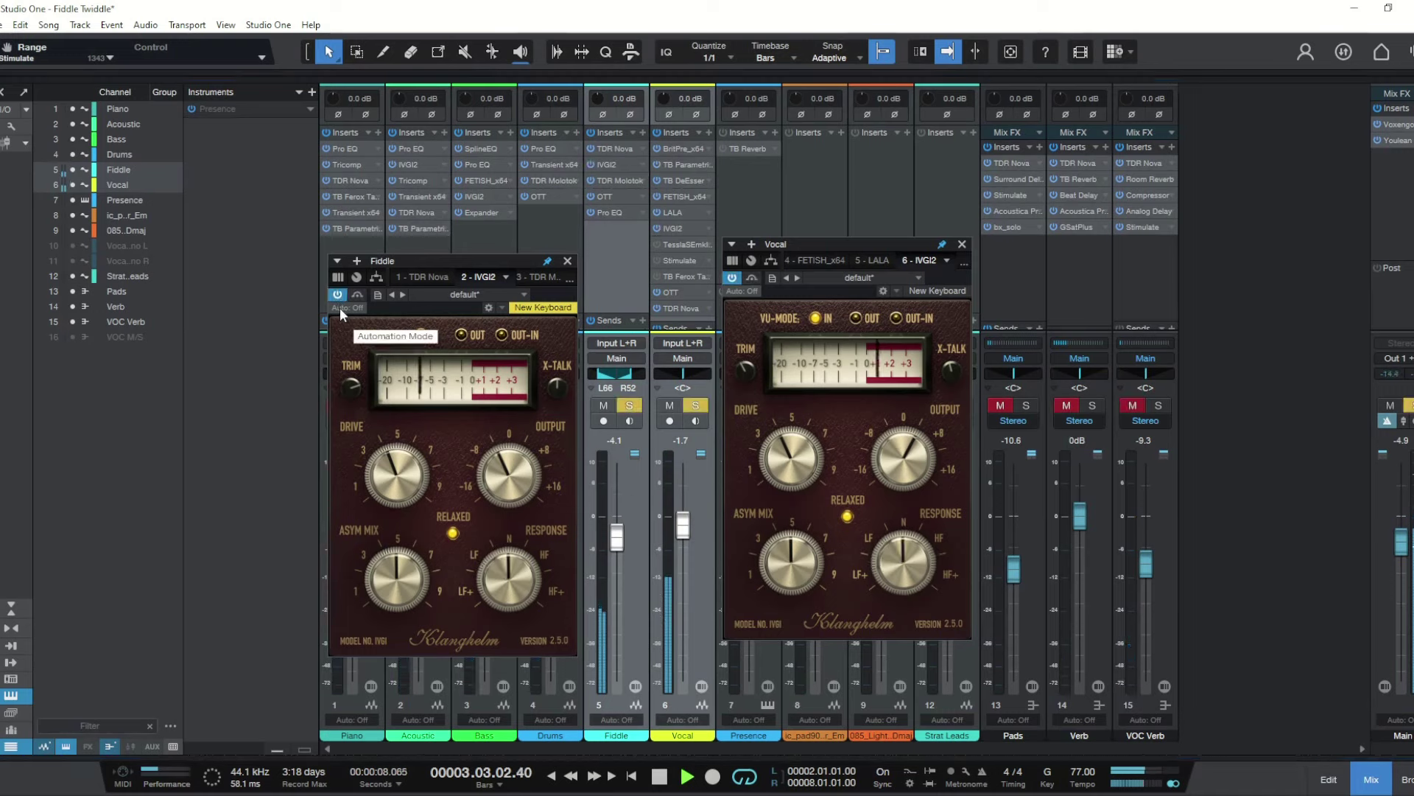
{"action": "key", "text": "space"}
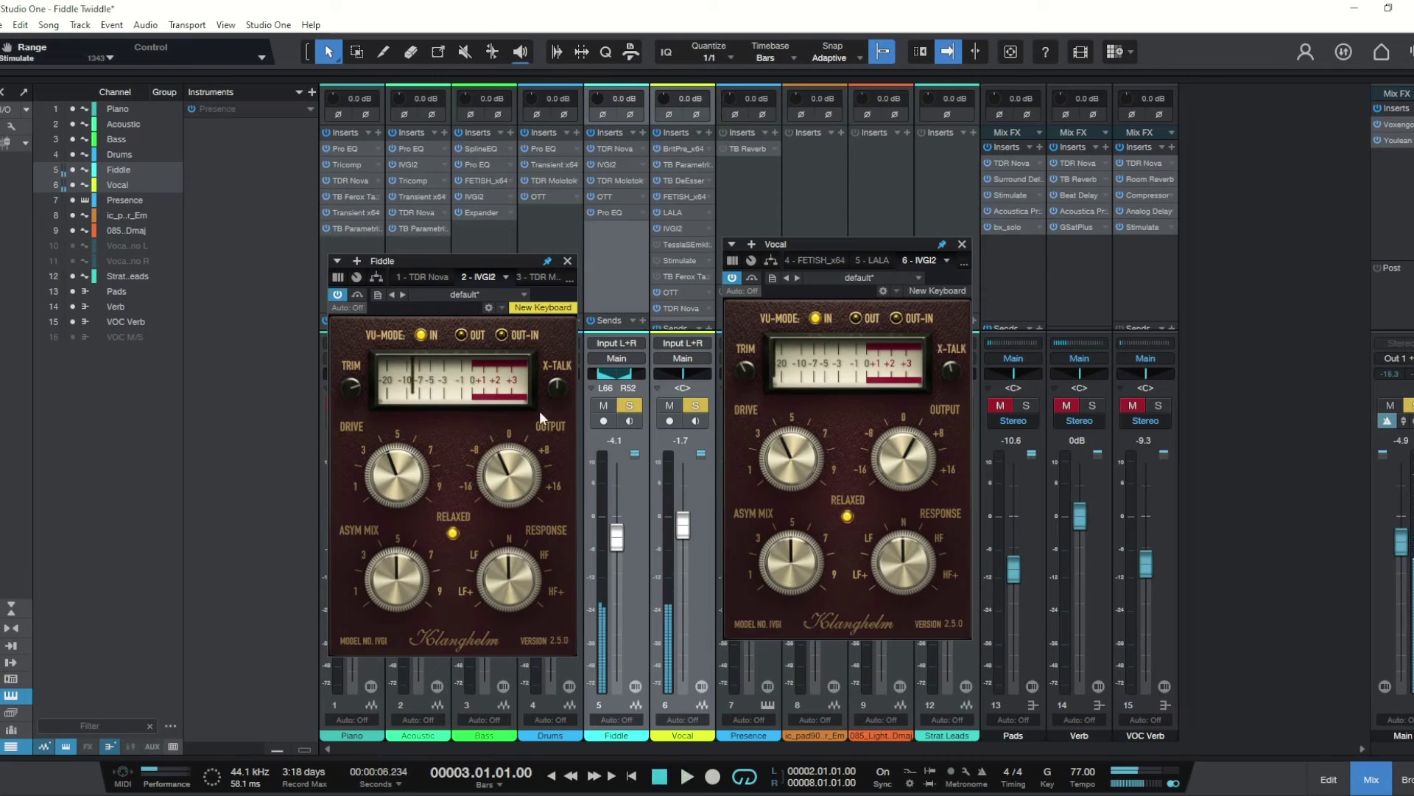
{"action": "left_click", "coordinate": [629, 405]}
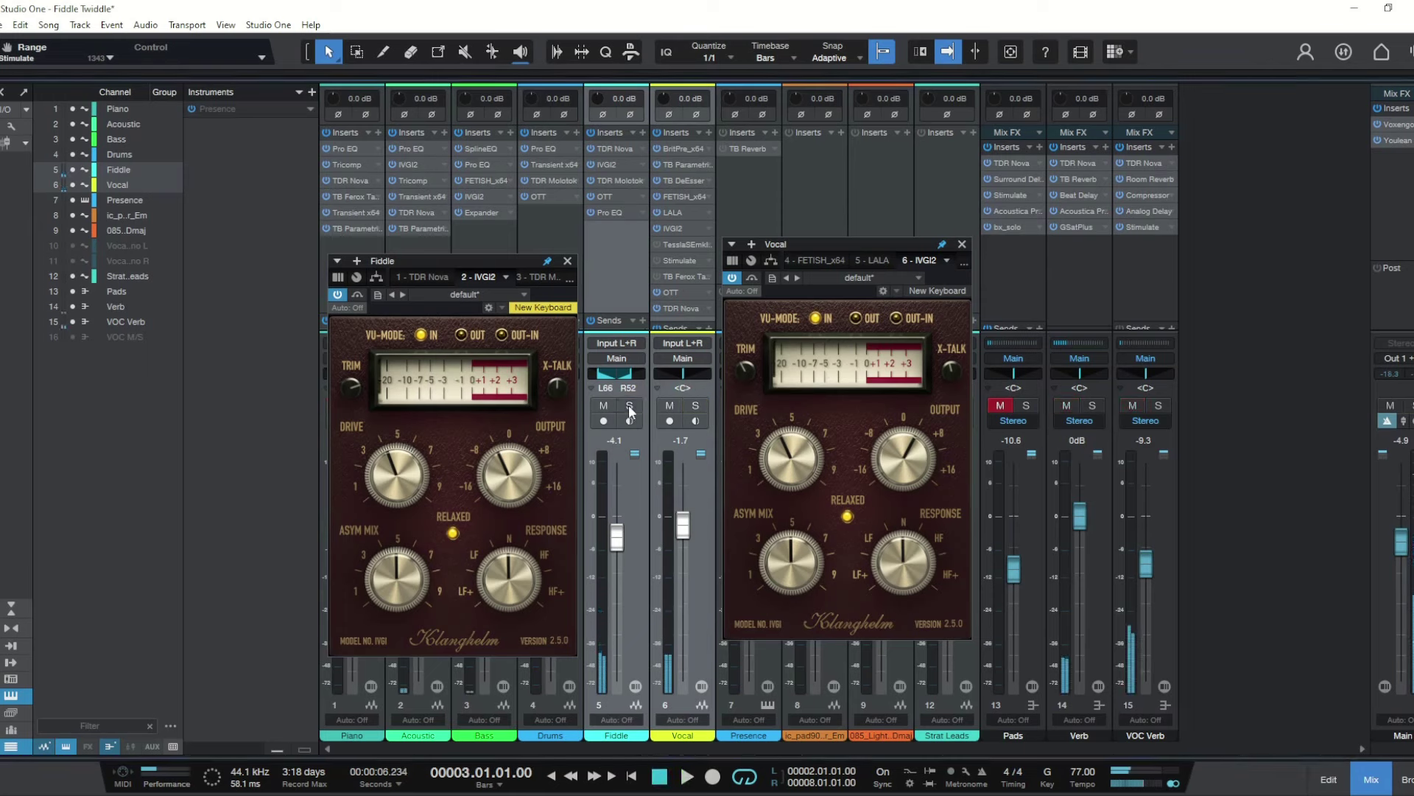
Compare the full mix with IVGI2 bypassed on Fiddle and Vocal against the mix with both instances enabled.
{"action": "left_click", "coordinate": [732, 278]}
{"action": "left_click", "coordinate": [336, 295]}
{"action": "key", "text": "space"}
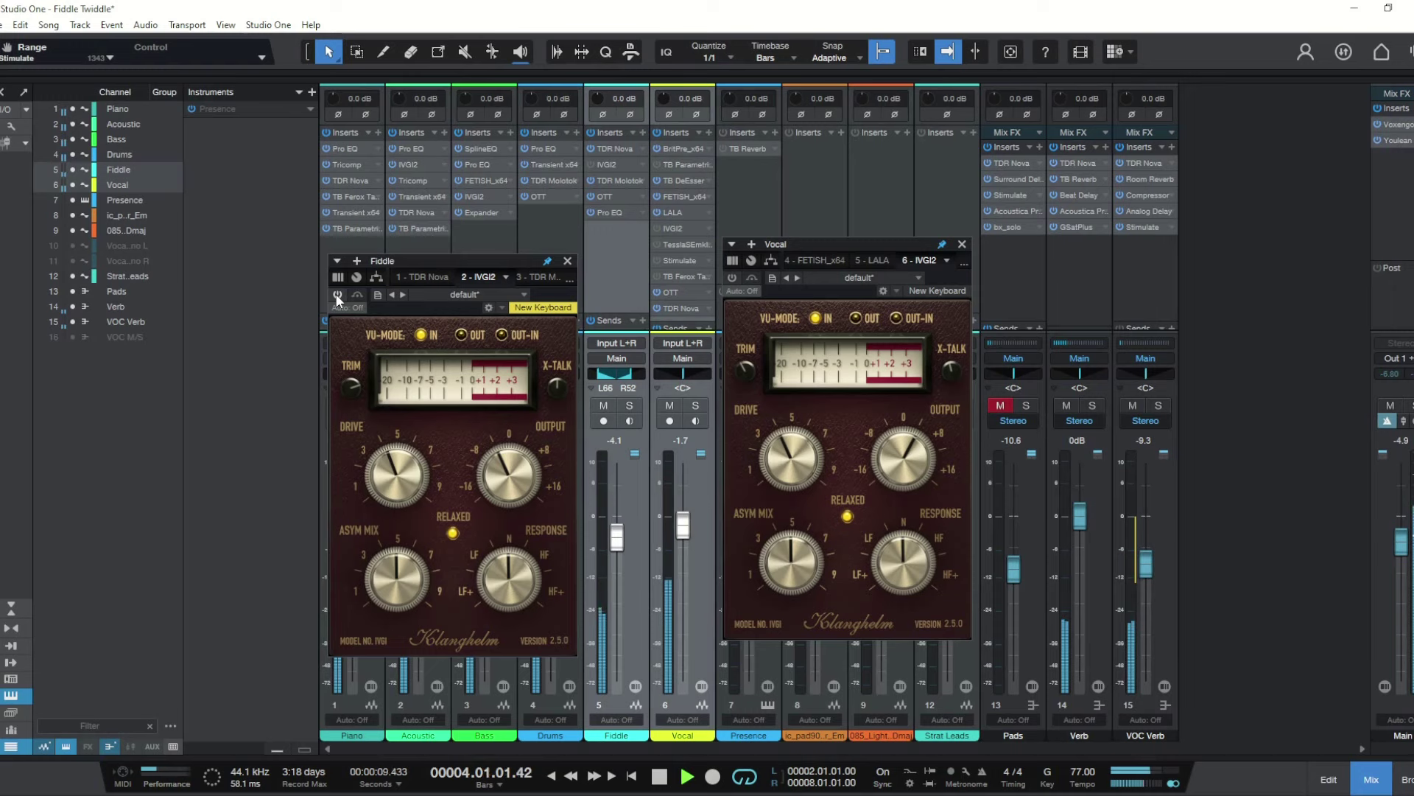
{"action": "key", "text": "space"}
{"action": "left_click", "coordinate": [337, 295]}
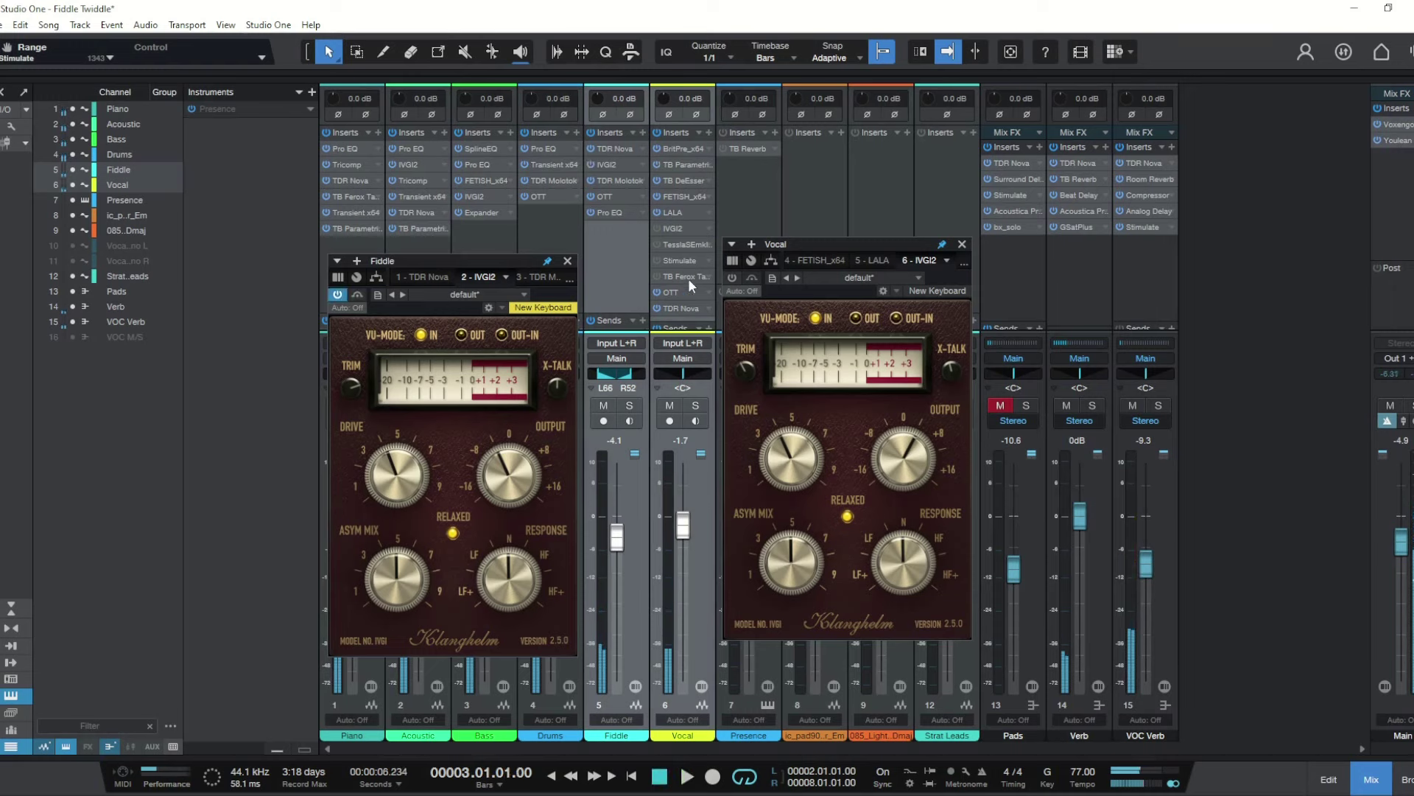
{"action": "left_click", "coordinate": [732, 278]}
{"action": "key", "text": "space"}
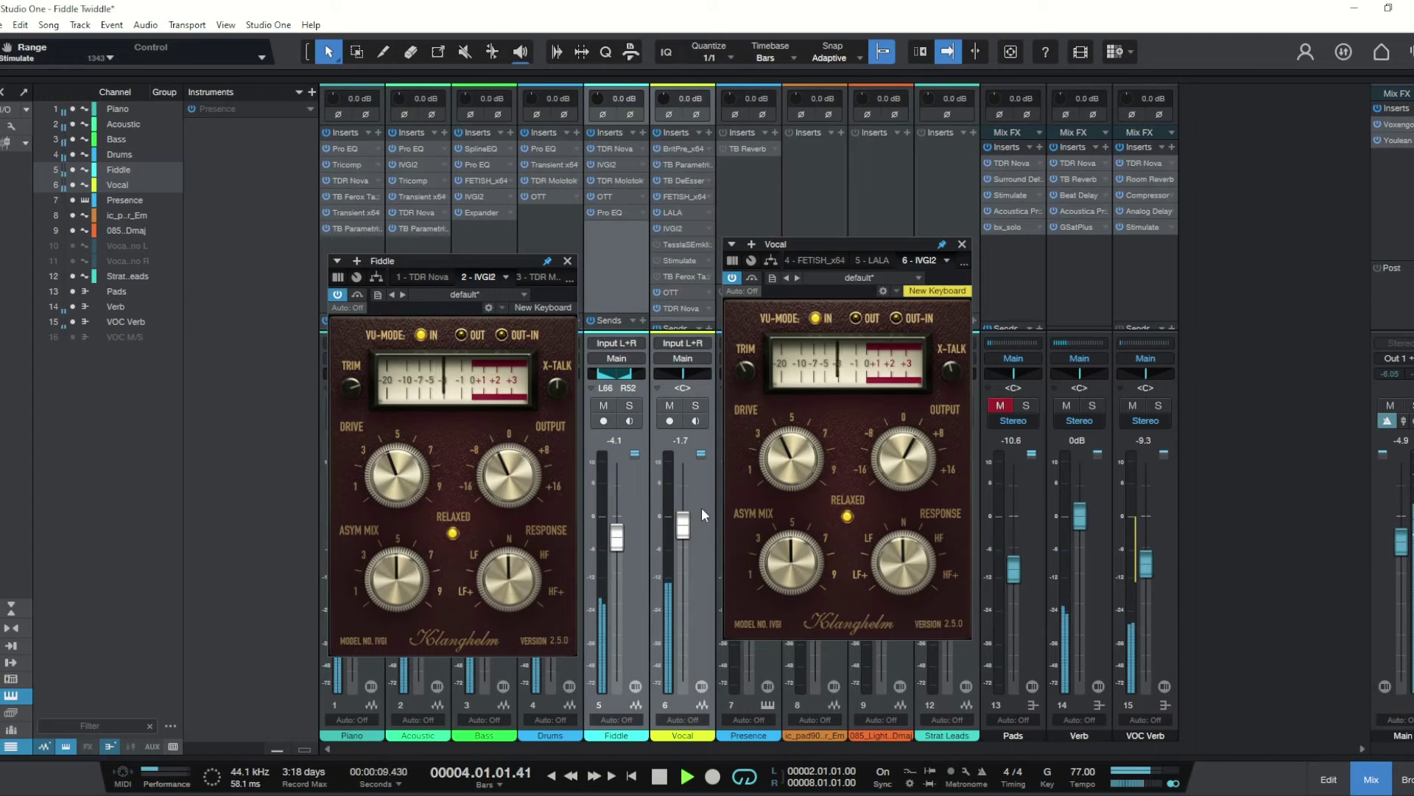
{"action": "key", "text": "space"}
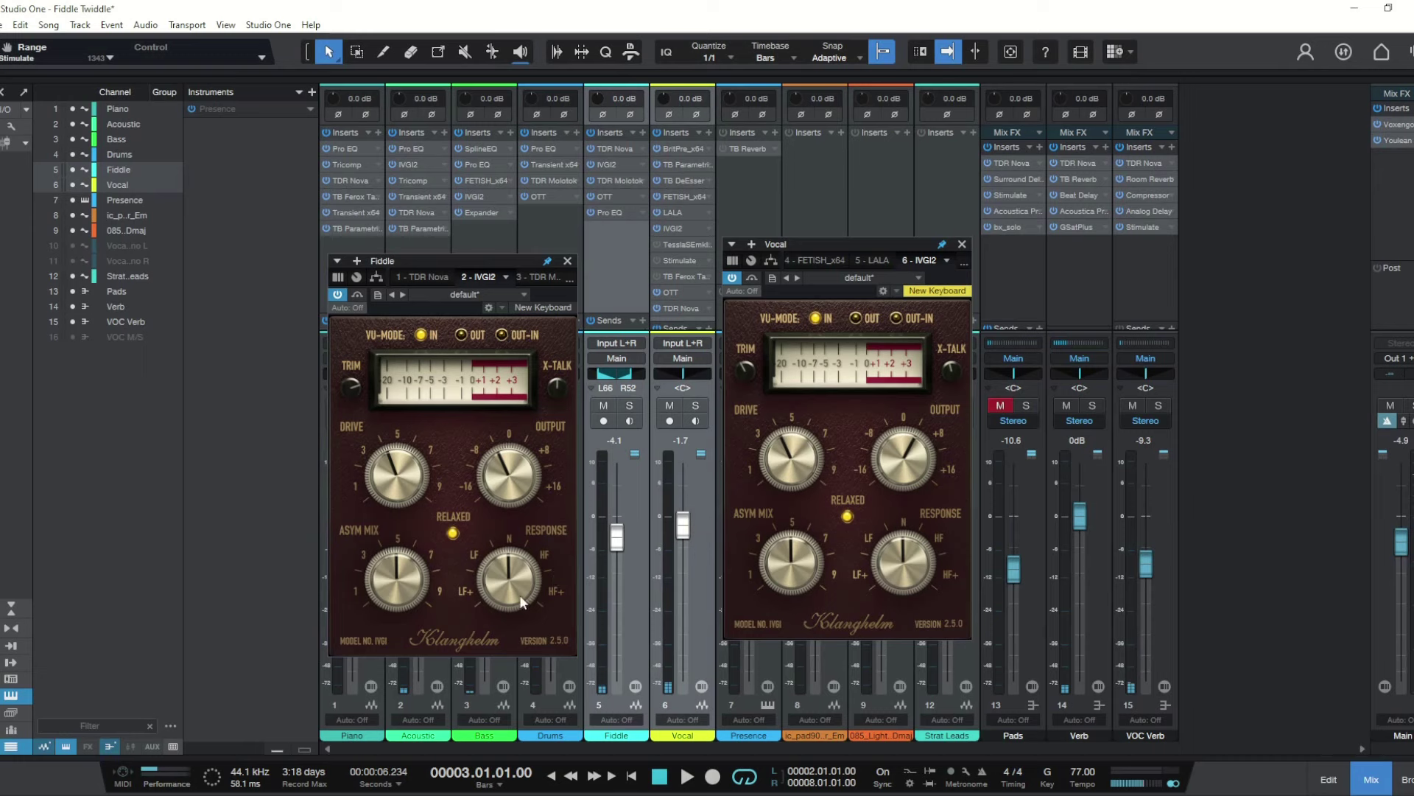
Try IVGI2 Response settings of -2.2 and -0.3 on Fiddle and 2.4 and 0.3 on Vocal.
{"action": "left_click_drag", "start_coordinate": [511, 573], "coordinate": [508, 588]}
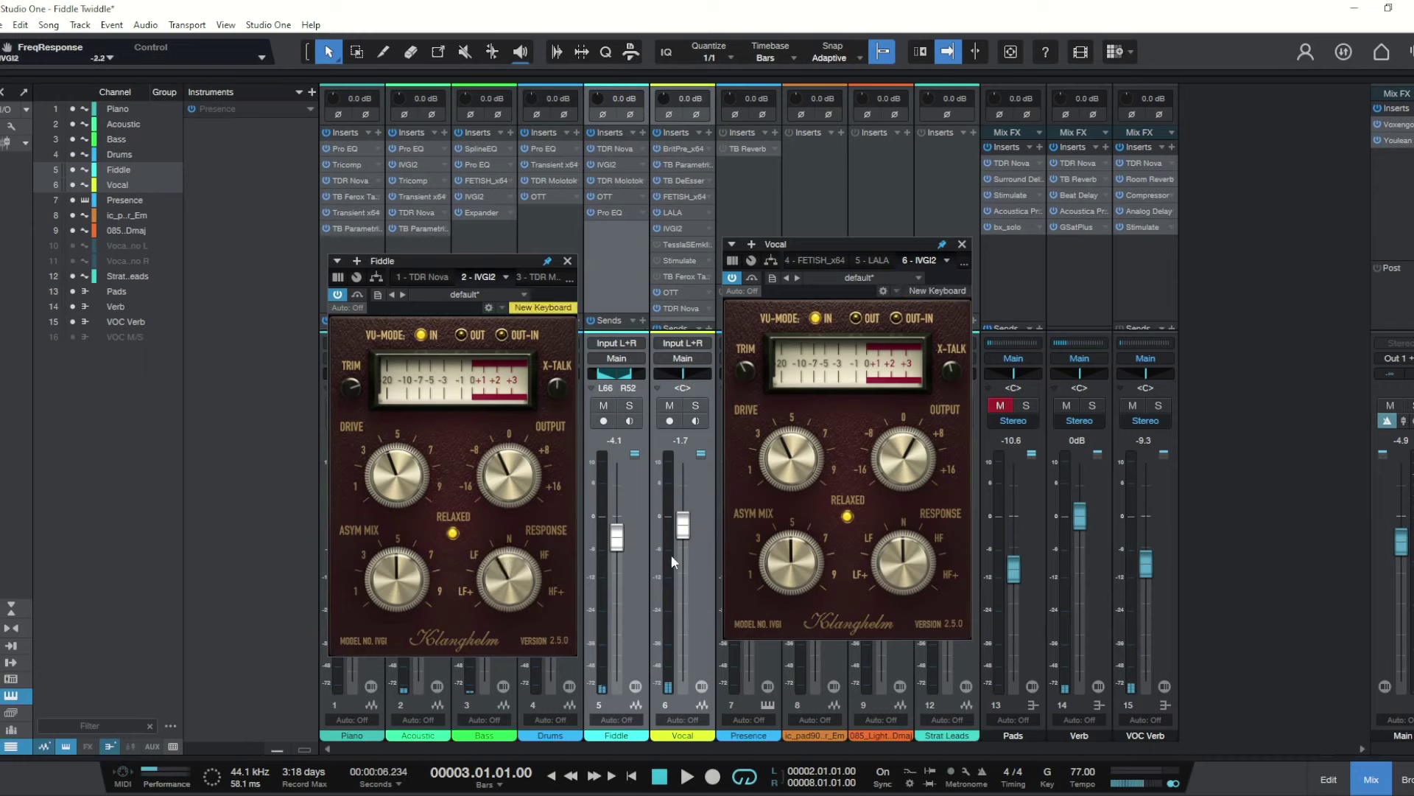
{"action": "left_click_drag", "start_coordinate": [903, 578], "coordinate": [904, 565]}
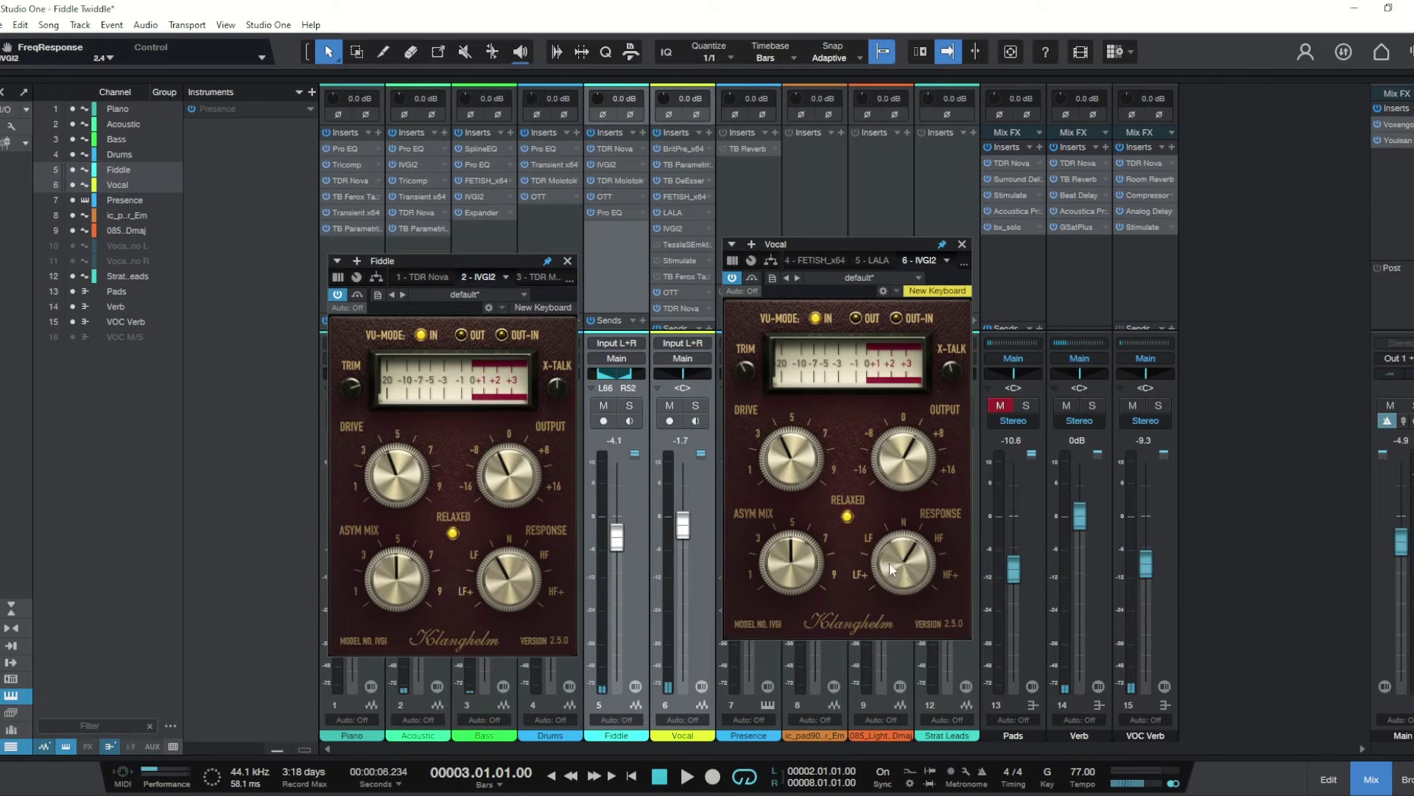
{"action": "left_click", "coordinate": [517, 572]}
{"action": "scroll", "coordinate": [515, 570], "scroll_direction": "down", "scroll_amount": 1}
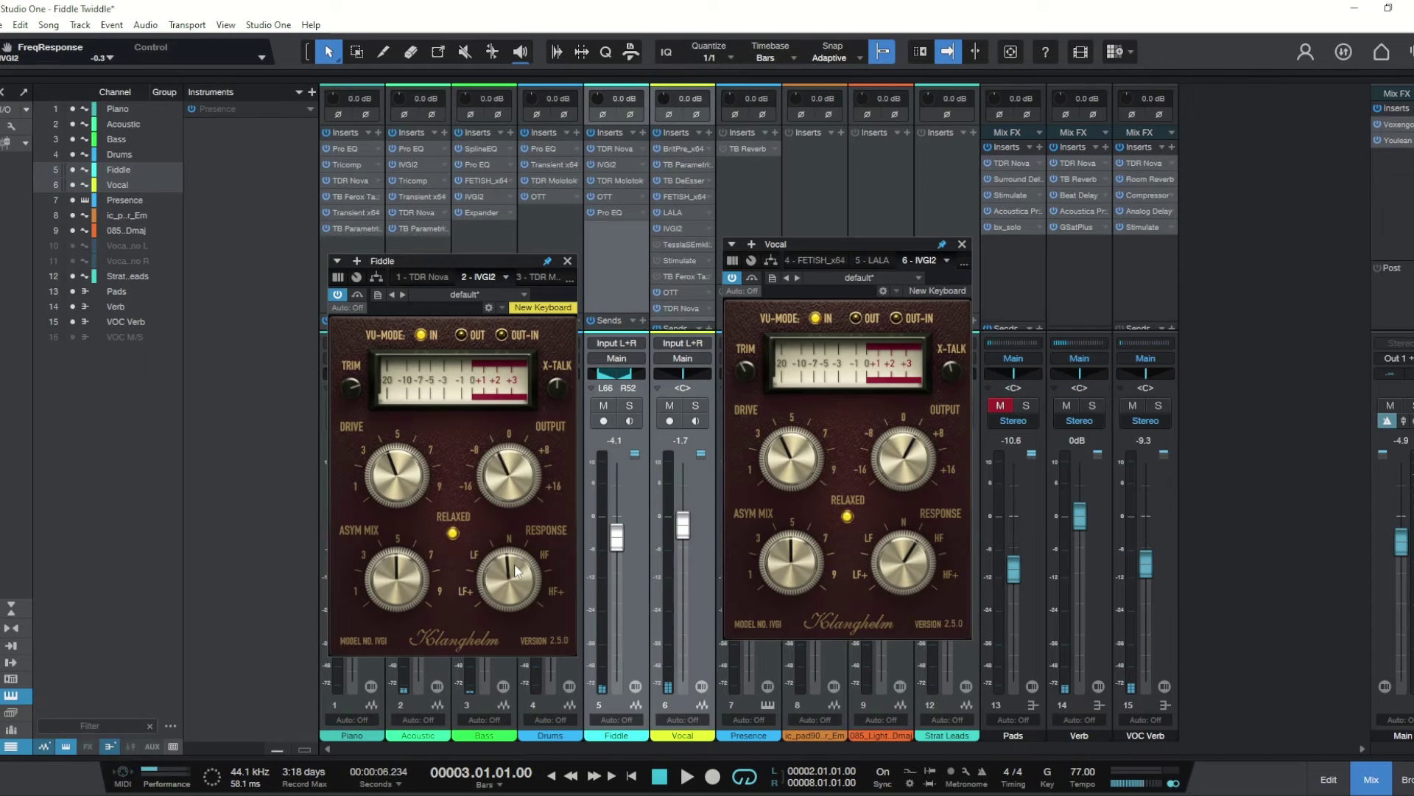
{"action": "left_click", "coordinate": [906, 569]}
{"action": "scroll", "coordinate": [908, 572], "scroll_direction": "up", "scroll_amount": 1}
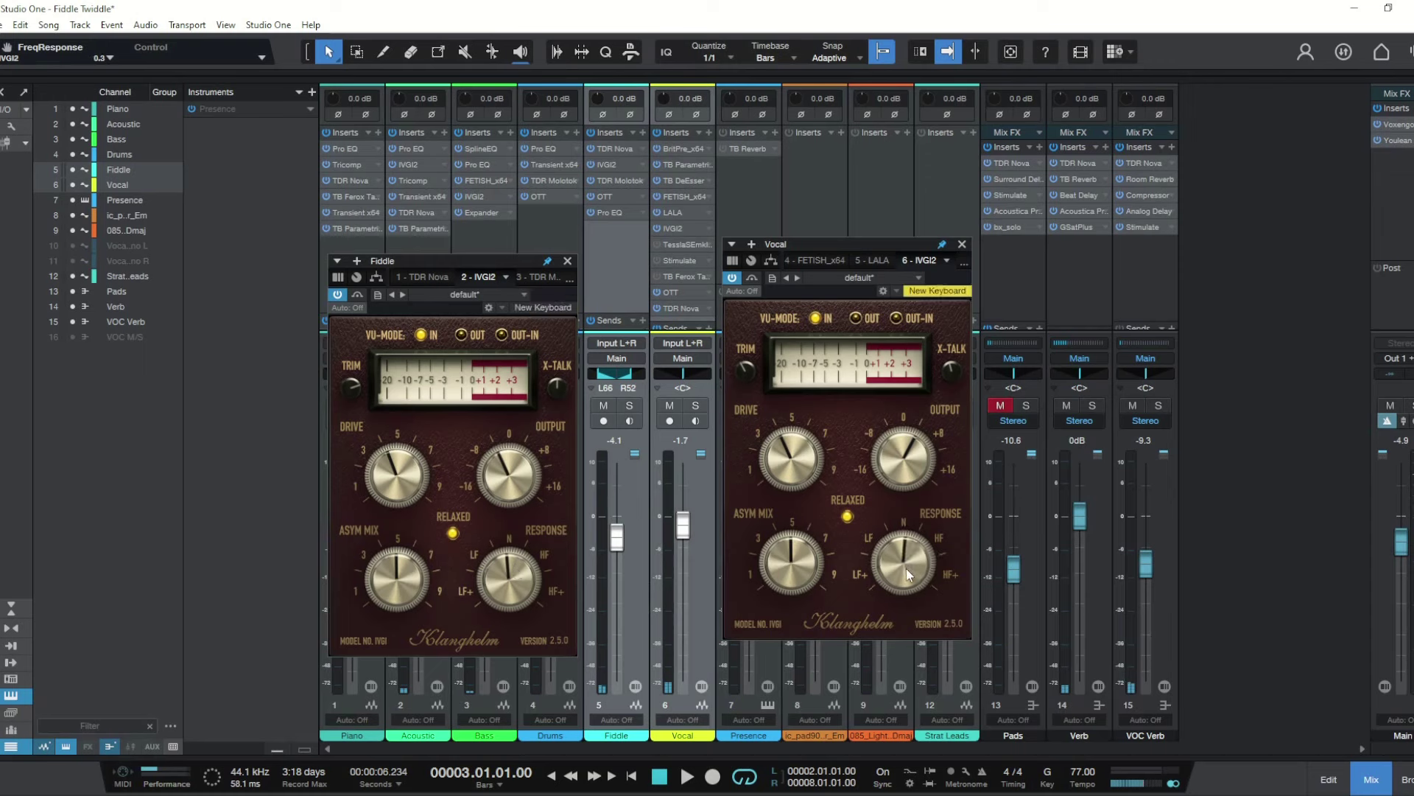
Turn the Fiddle's IVGI2 Response toward LF, set the Vocal's to 2.5, and play the full mix.
{"action": "left_click", "coordinate": [516, 573]}
{"action": "key", "text": "space"}
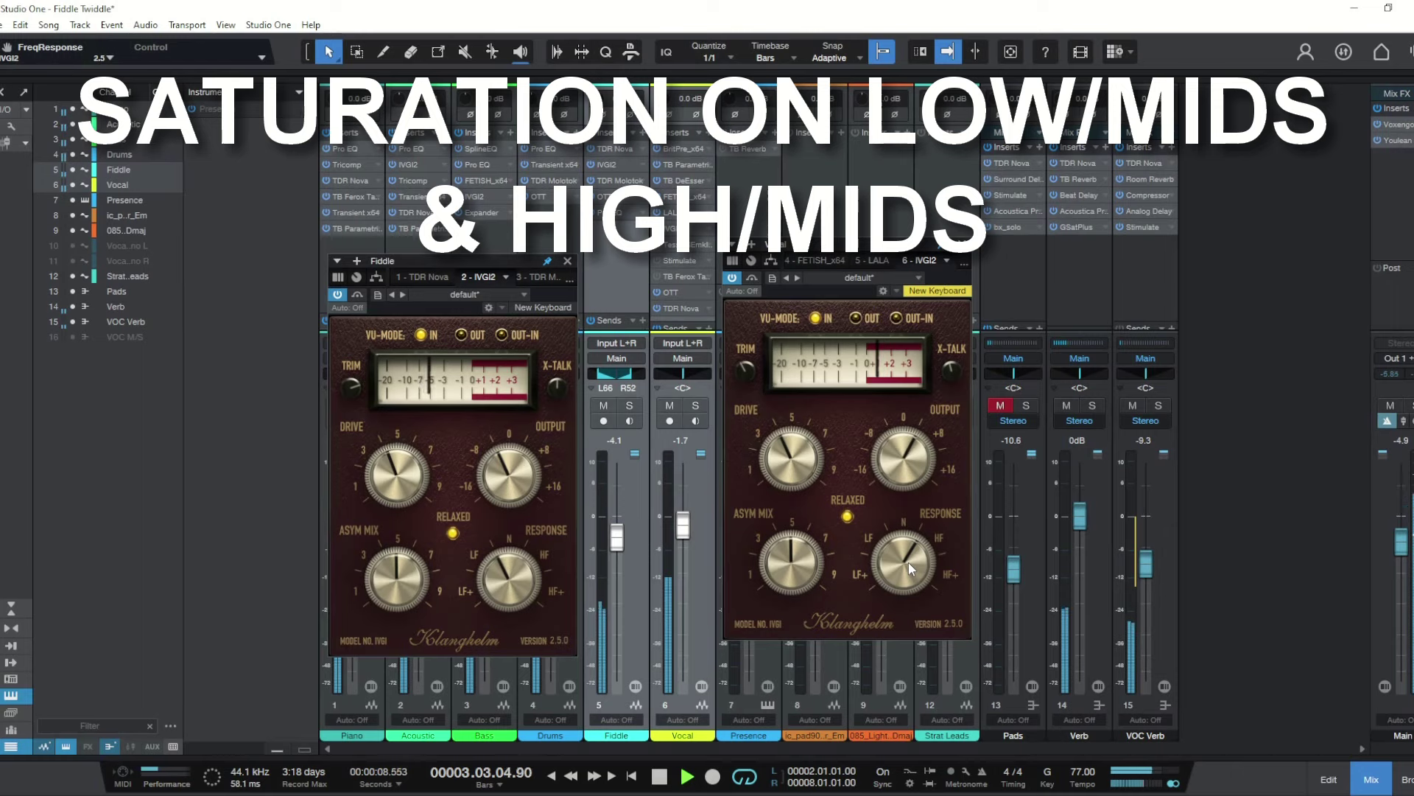
{"action": "key", "text": "space"}
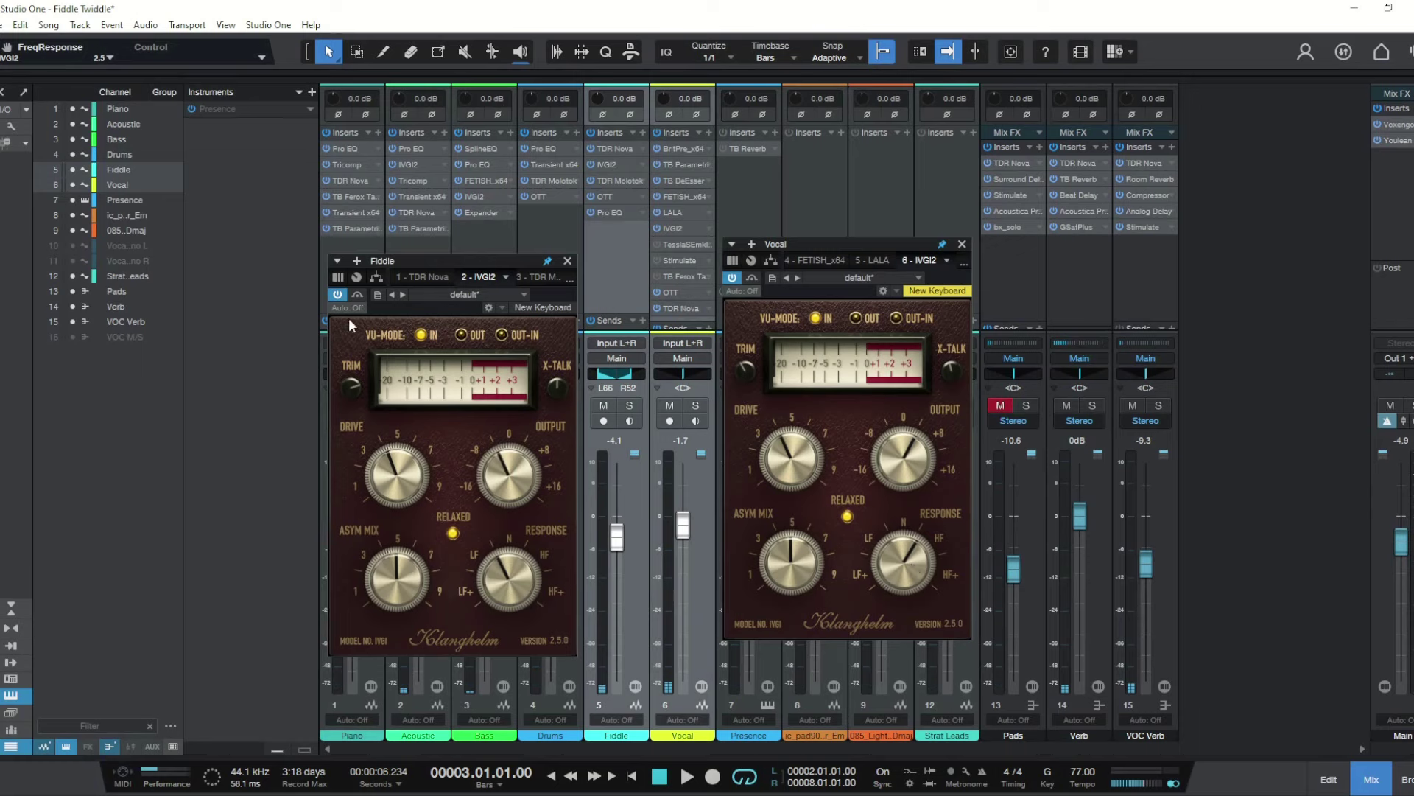
Bypass IVGI2 on Fiddle and Vocal, play the mix, and re-enable both during playback to compare the adjusted Response settings.
{"action": "left_click", "coordinate": [337, 295]}
{"action": "left_click", "coordinate": [732, 278]}
{"action": "key", "text": "space"}
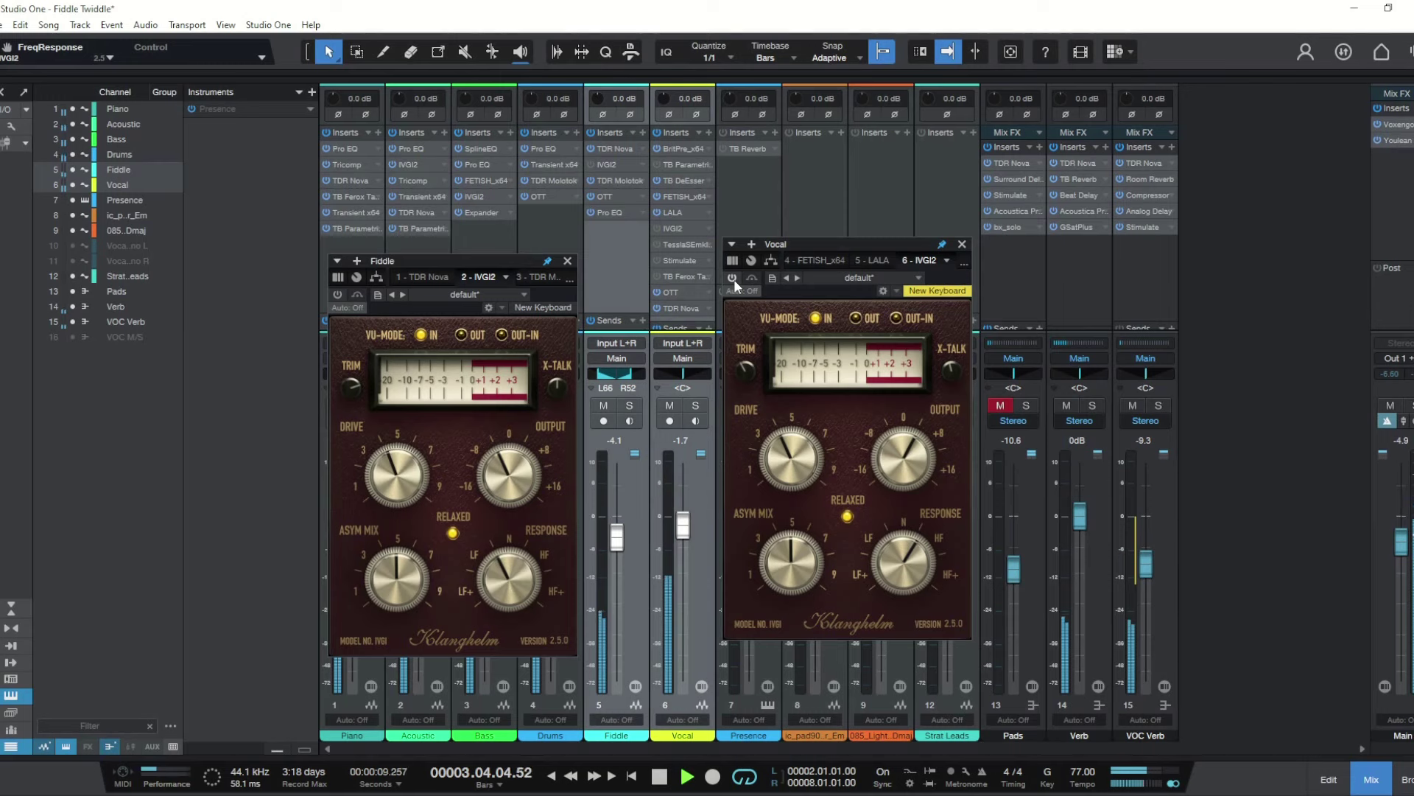
{"action": "left_click", "coordinate": [731, 278]}
{"action": "left_click", "coordinate": [338, 295]}
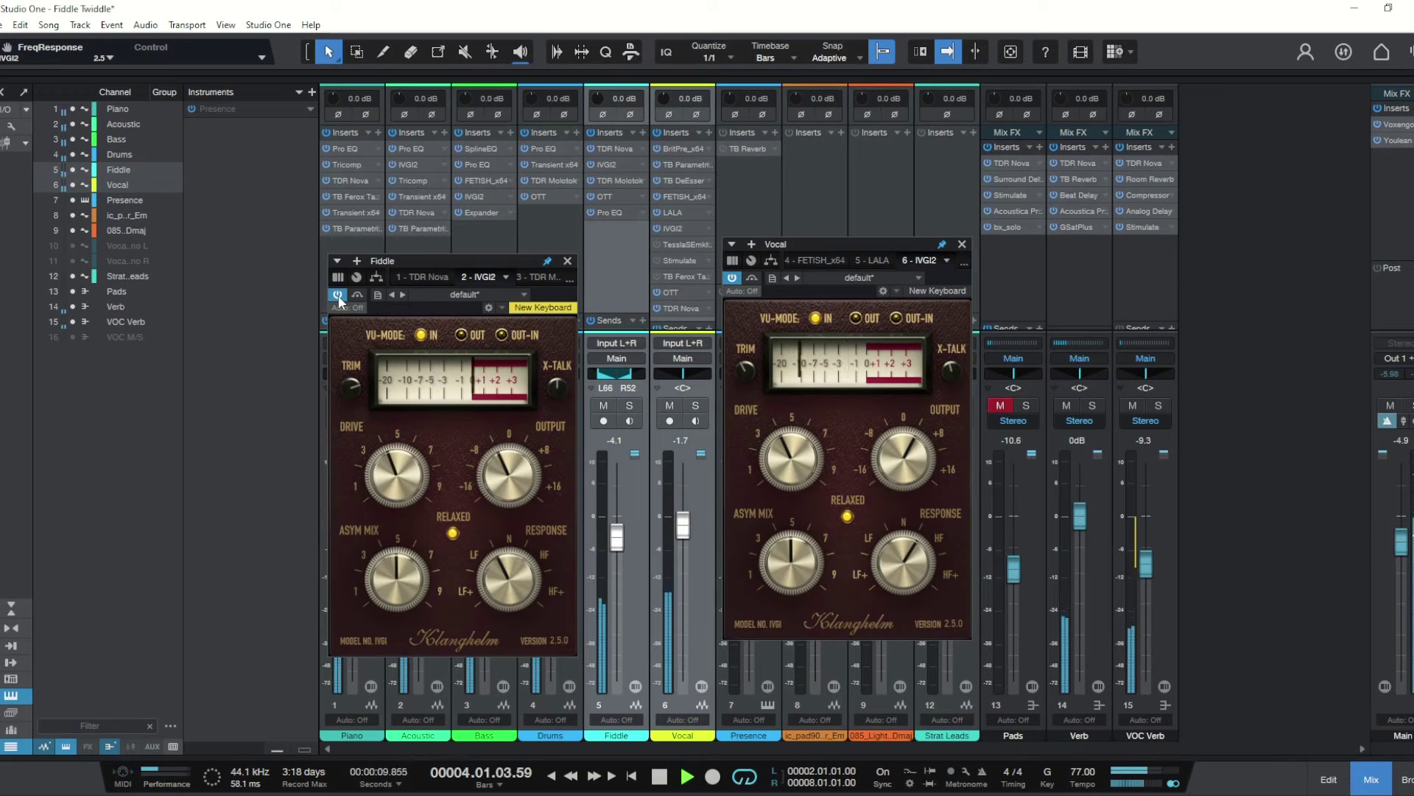
Try the opposite IVGI2 Response settings: turn the Fiddle's toward HF and set the Vocal's to -2.1.
{"action": "key", "text": "space"}
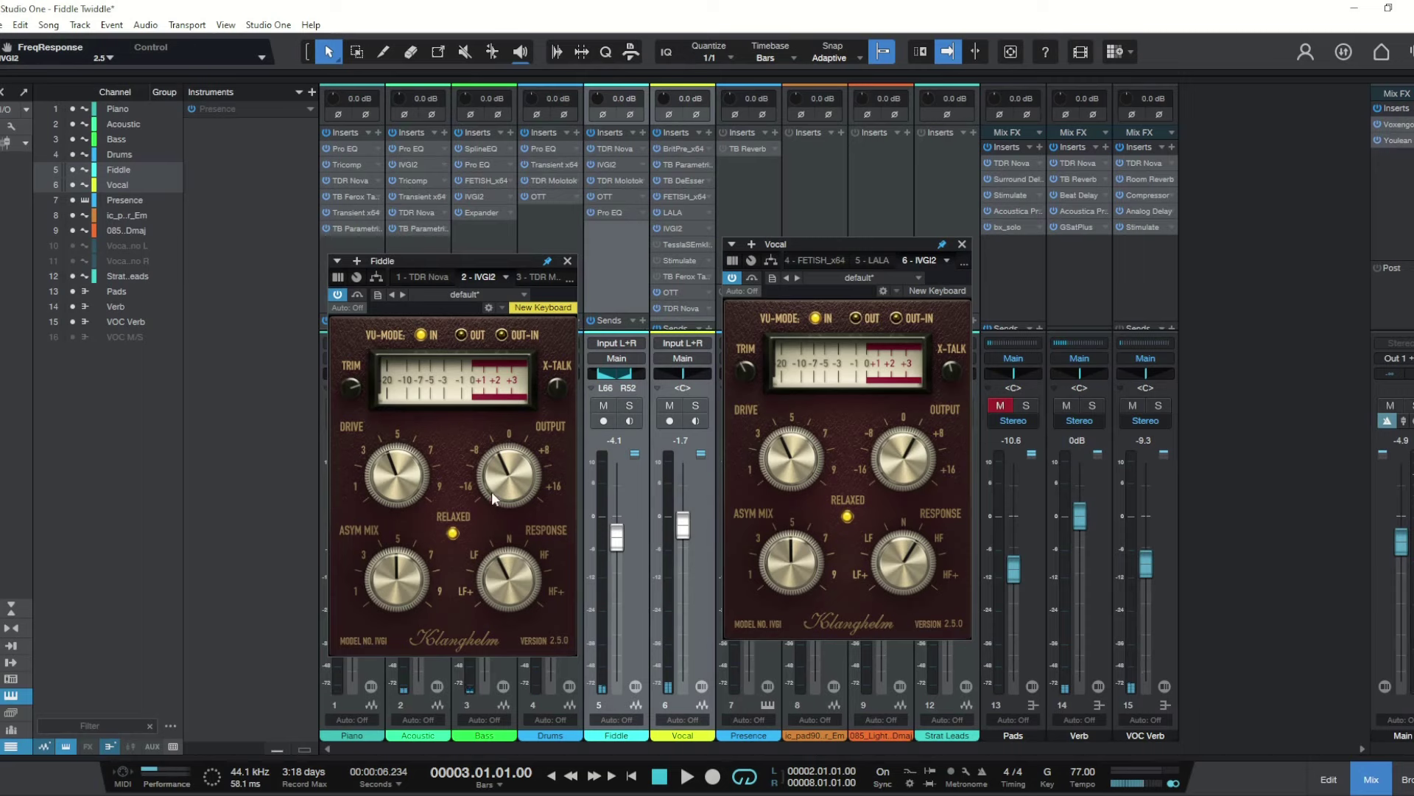
{"action": "left_click_drag", "start_coordinate": [507, 585], "coordinate": [501, 565]}
{"action": "left_click_drag", "start_coordinate": [909, 560], "coordinate": [911, 583]}
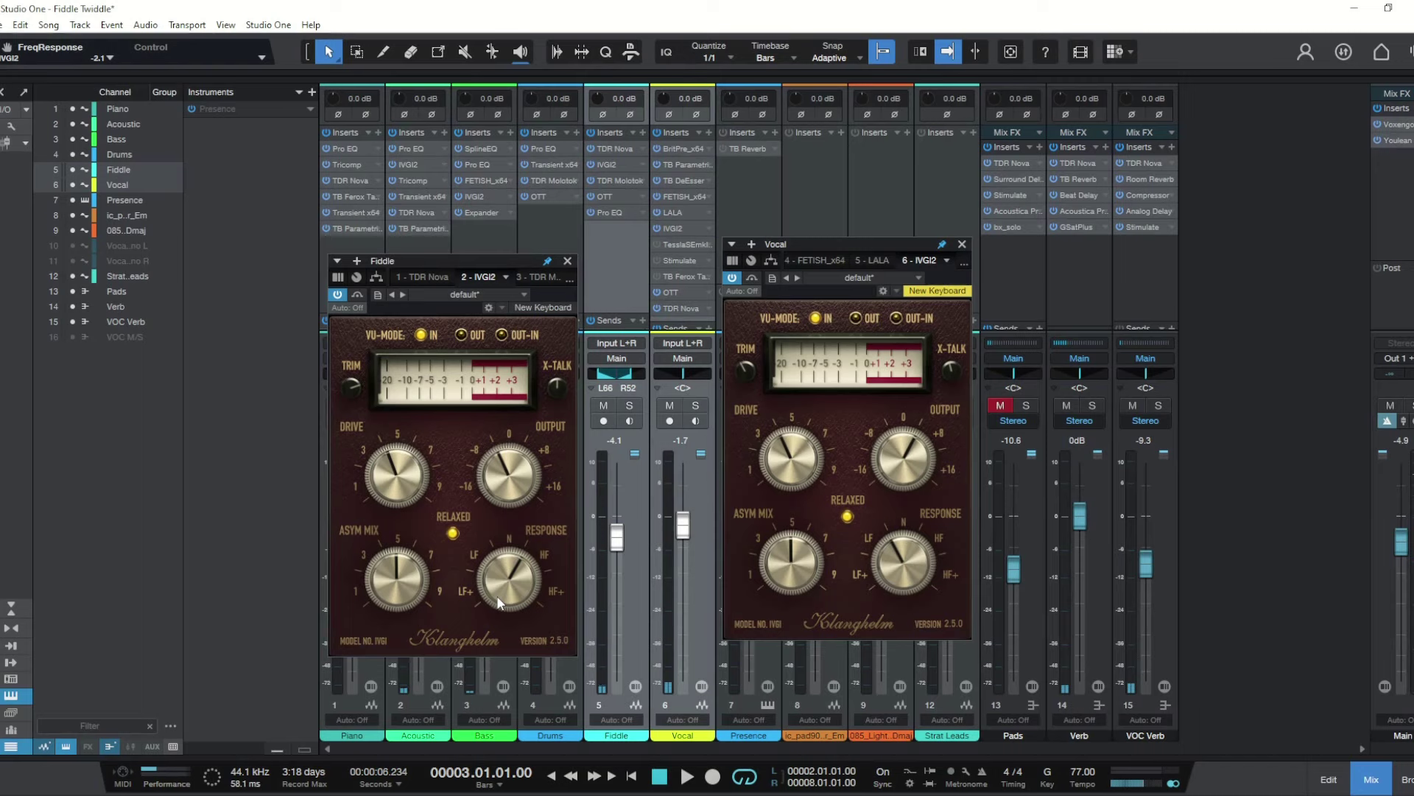
Compare the full mix with IVGI2 bypassed on Fiddle and Vocal against the reversed Response settings with both instances active.
{"action": "left_click", "coordinate": [337, 295]}
{"action": "left_click", "coordinate": [733, 280]}
{"action": "key", "text": "space"}
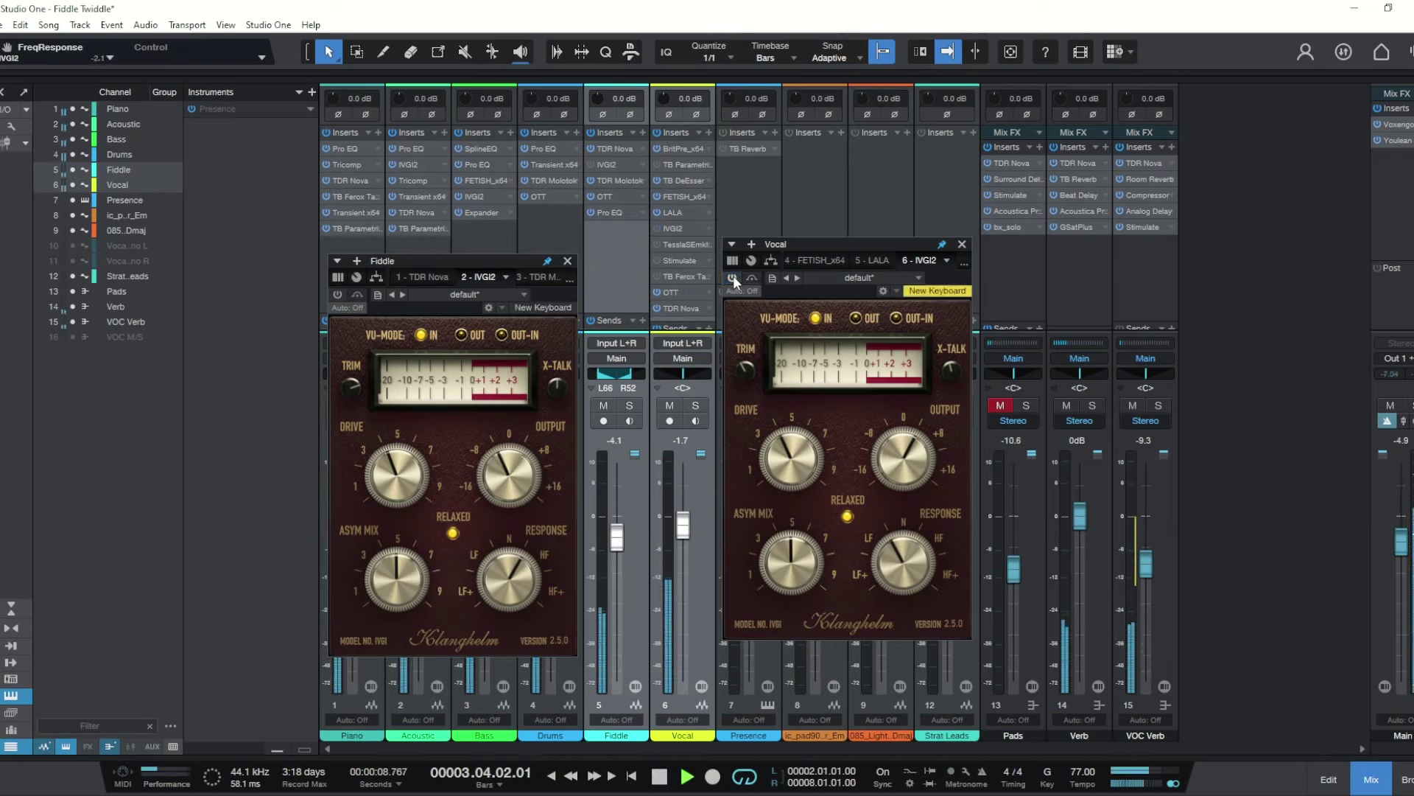
{"action": "key", "text": "space"}
{"action": "left_click", "coordinate": [731, 277]}
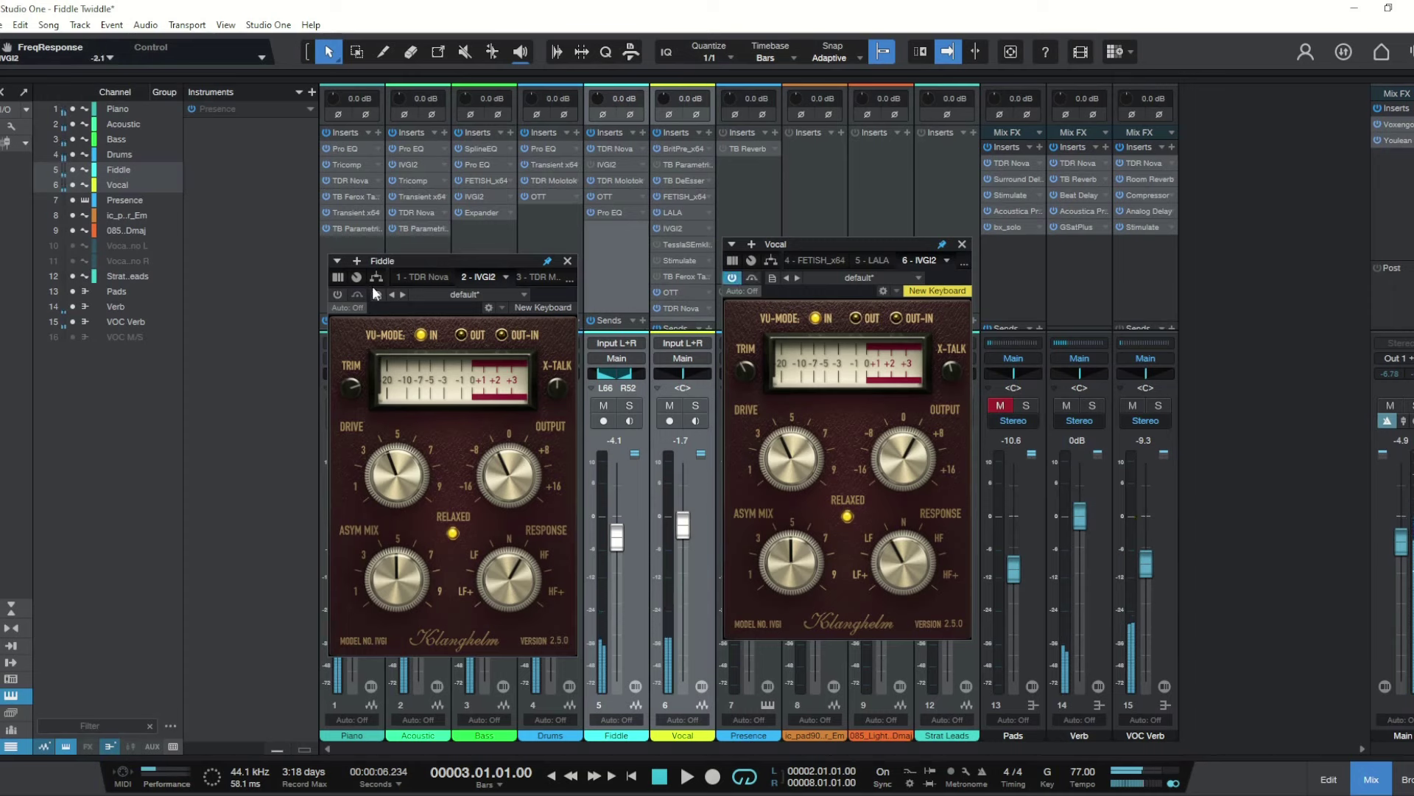
{"action": "left_click", "coordinate": [339, 293]}
{"action": "key", "text": "space"}
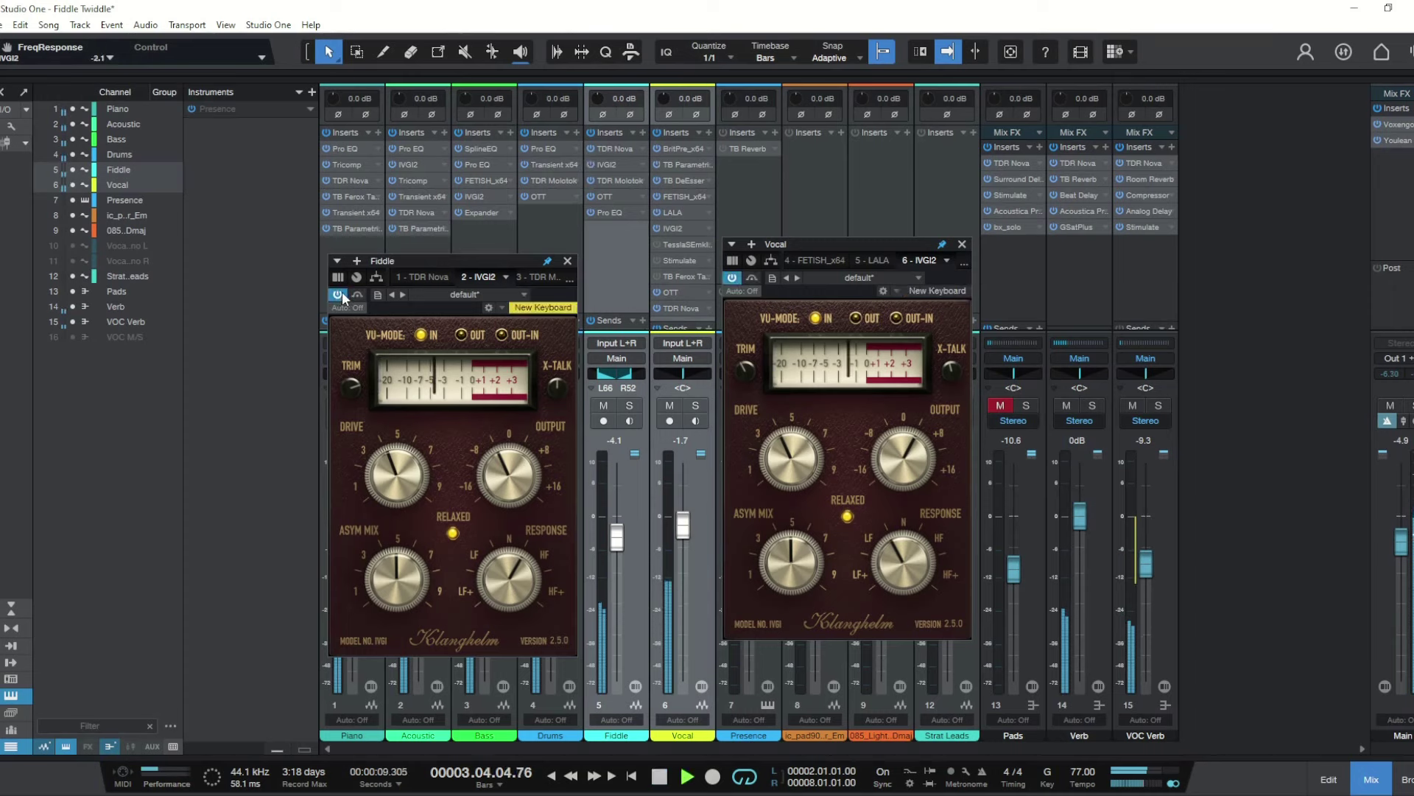
{"action": "key", "text": "space"}
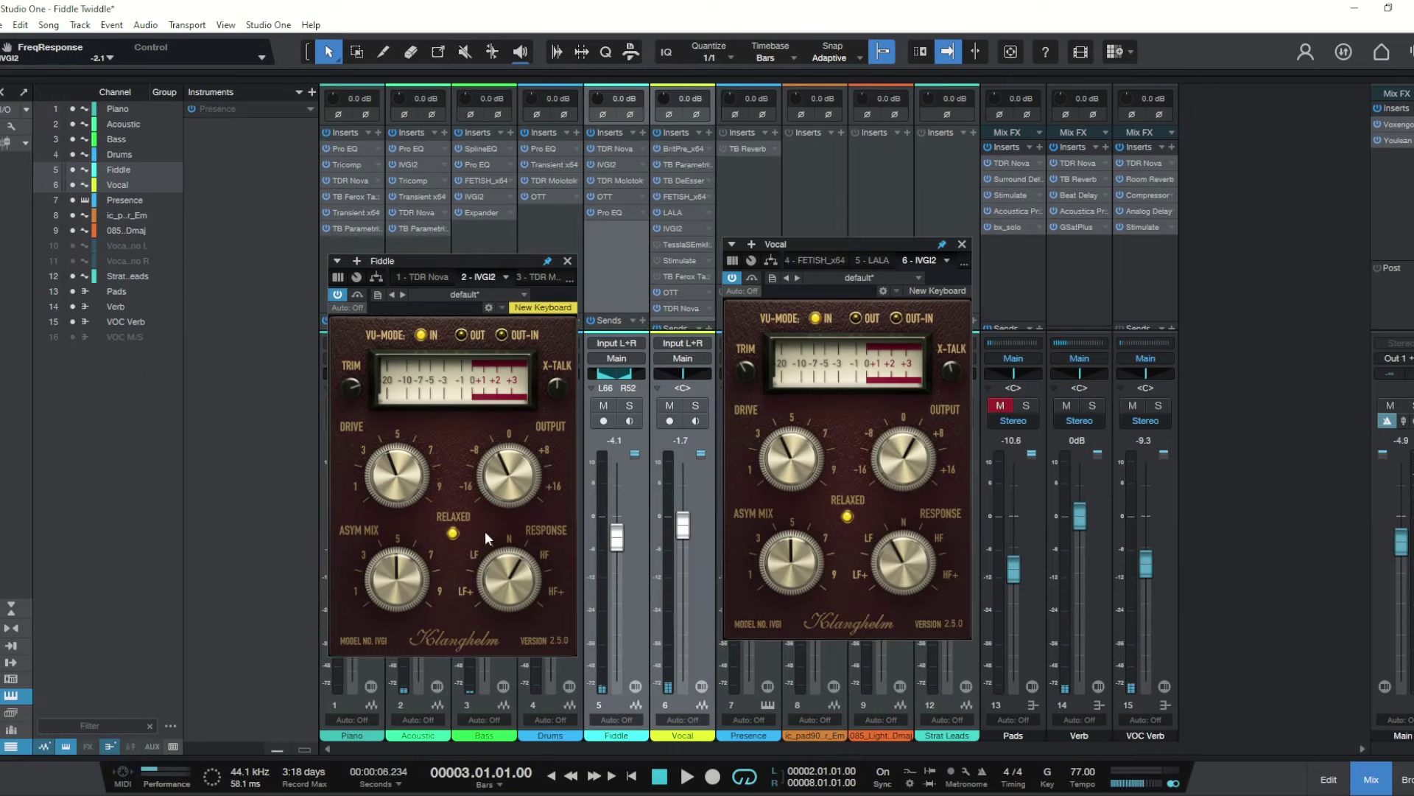
Bypass the Fiddle's IVGI2 and audition the Vocal's Response at its LF-leaning setting, at 2.0, and at 0.1 in the mix.
{"action": "left_click", "coordinate": [339, 295]}
{"action": "key", "text": "space"}
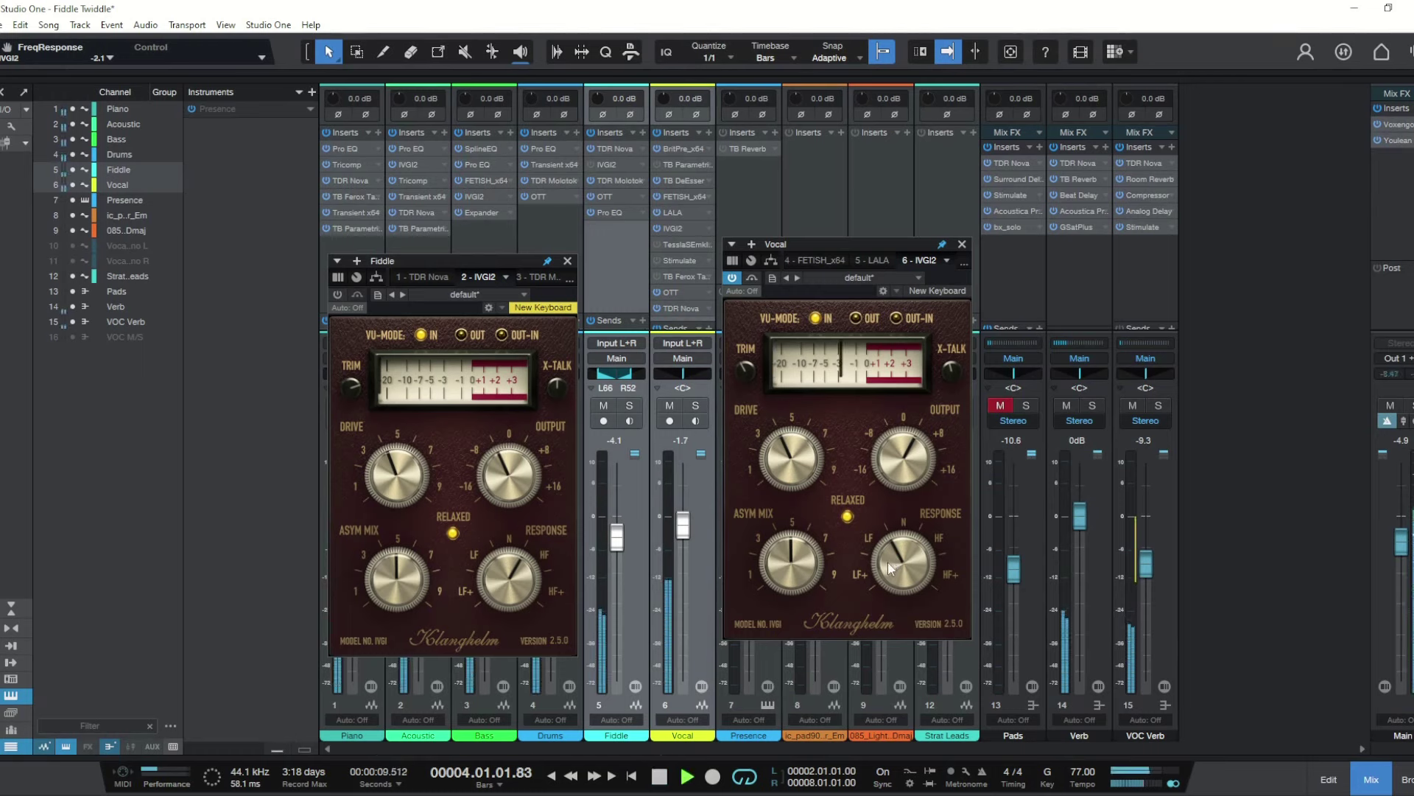
{"action": "key", "text": "space"}
{"action": "left_click", "coordinate": [889, 564]}
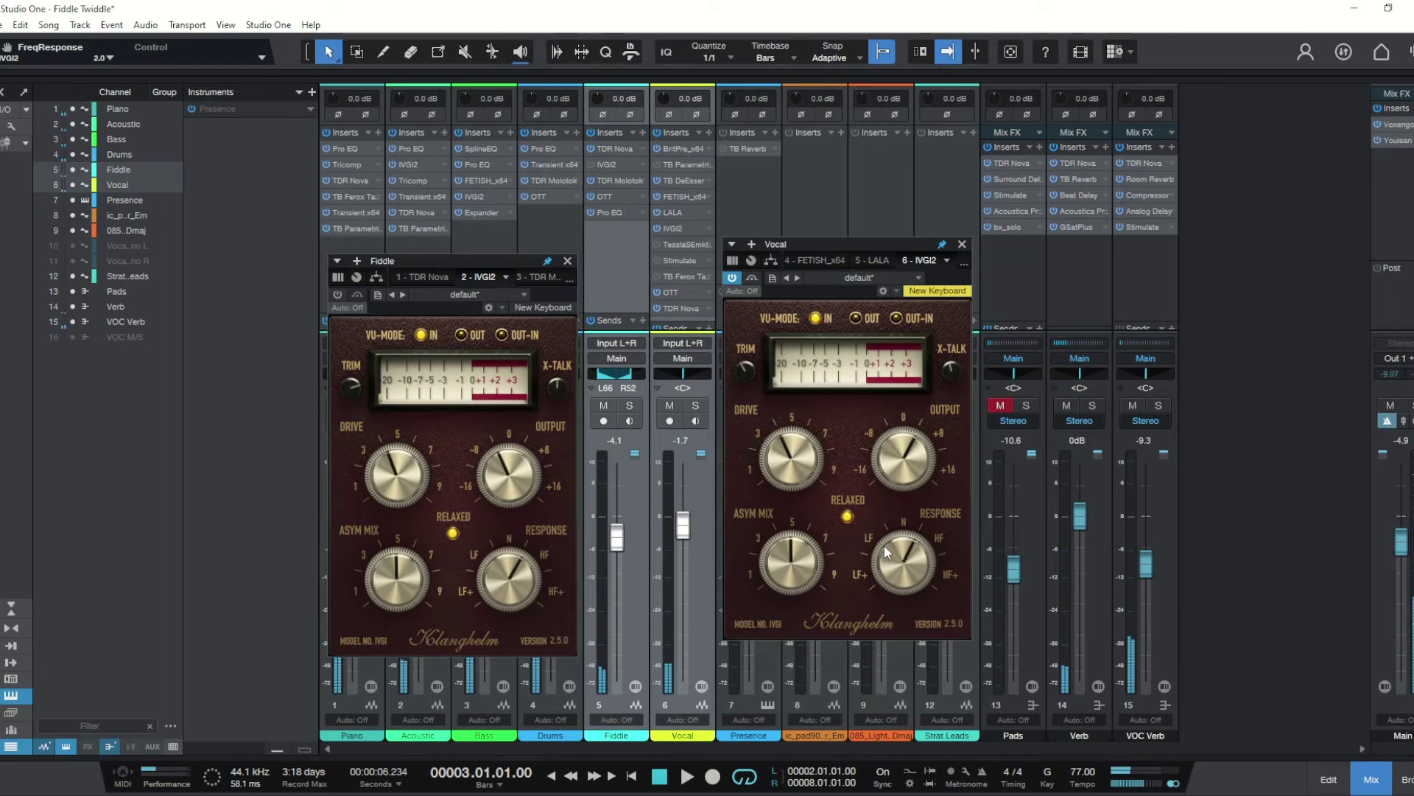
{"action": "key", "text": "space"}
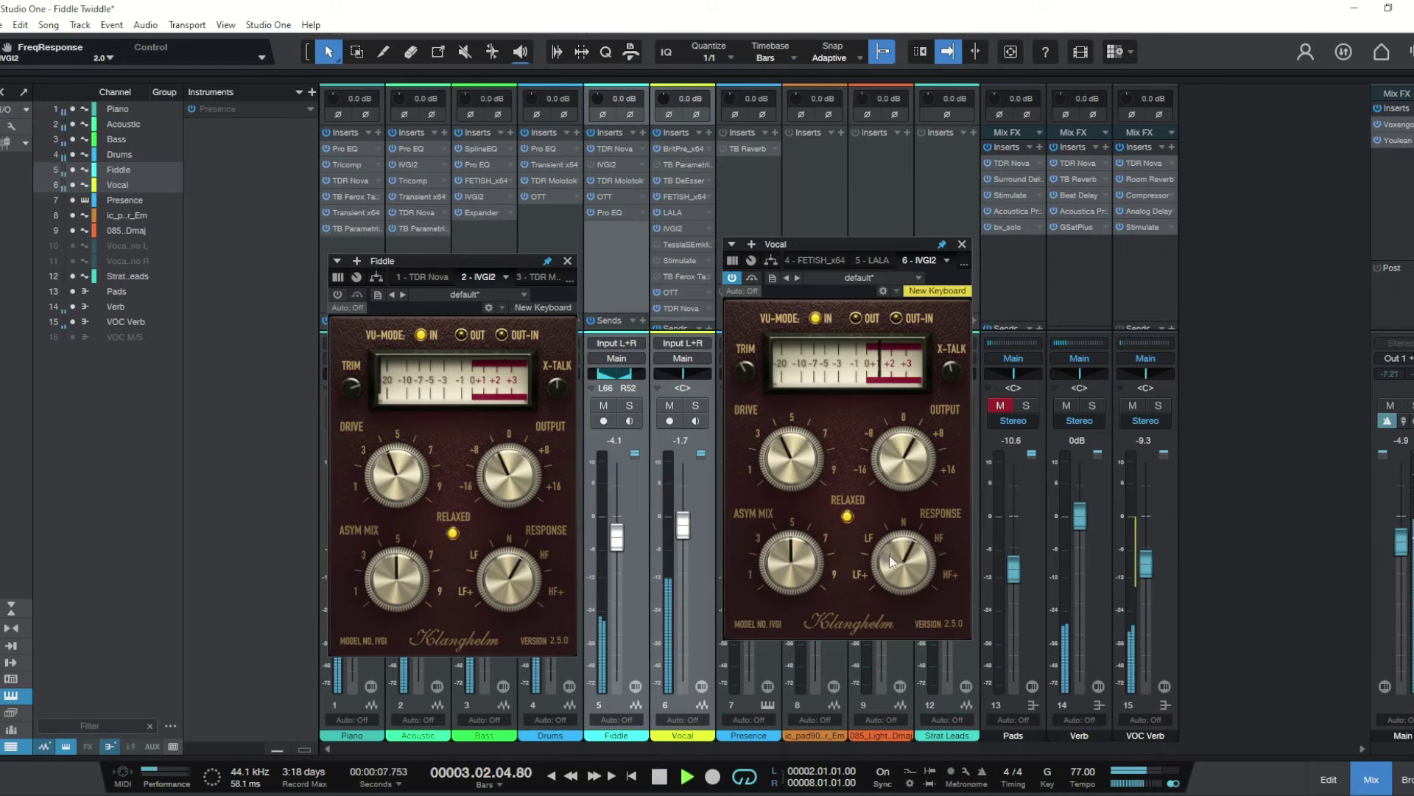
{"action": "key", "text": "space"}
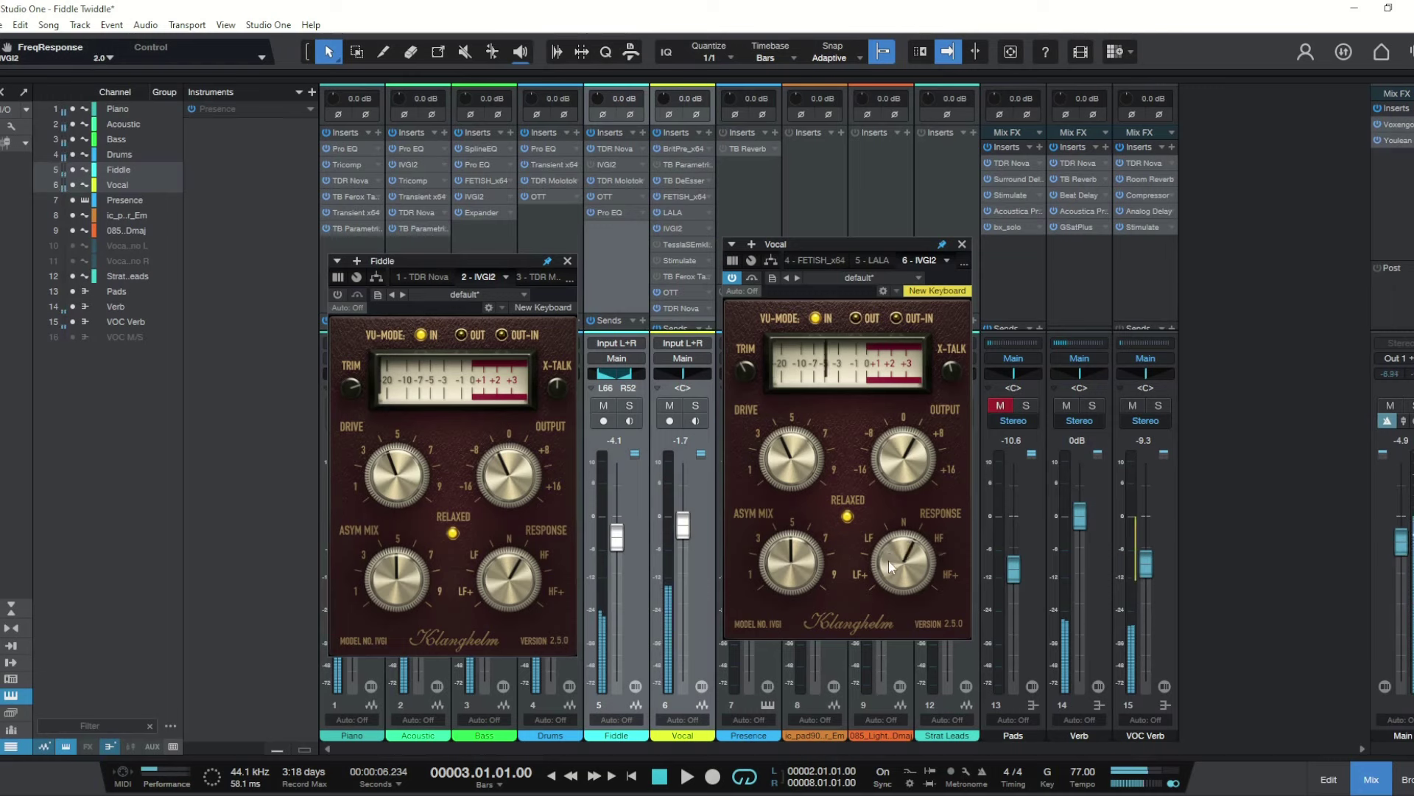
{"action": "left_click_drag", "start_coordinate": [889, 559], "coordinate": [890, 569]}
{"action": "key", "text": "space"}
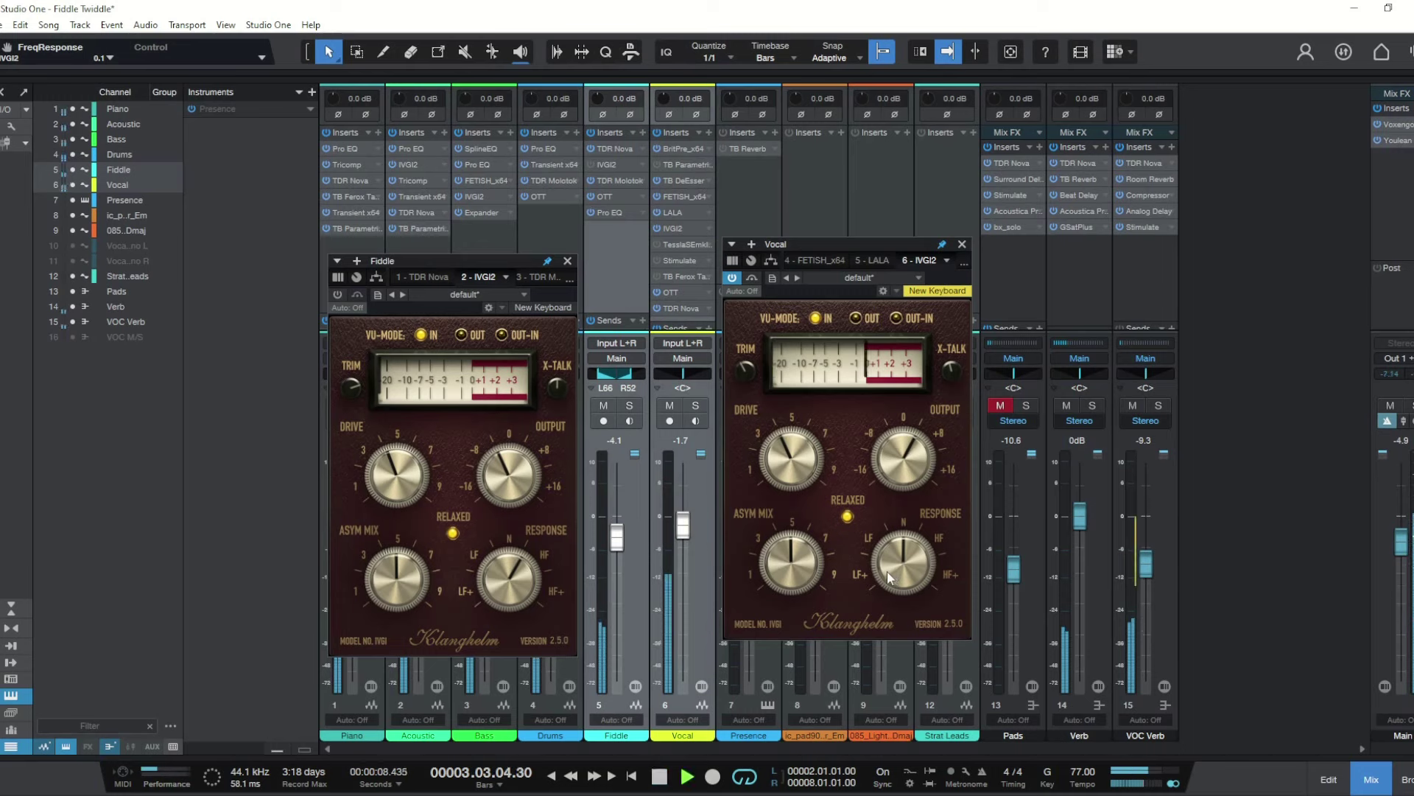
{"action": "key", "text": "space"}
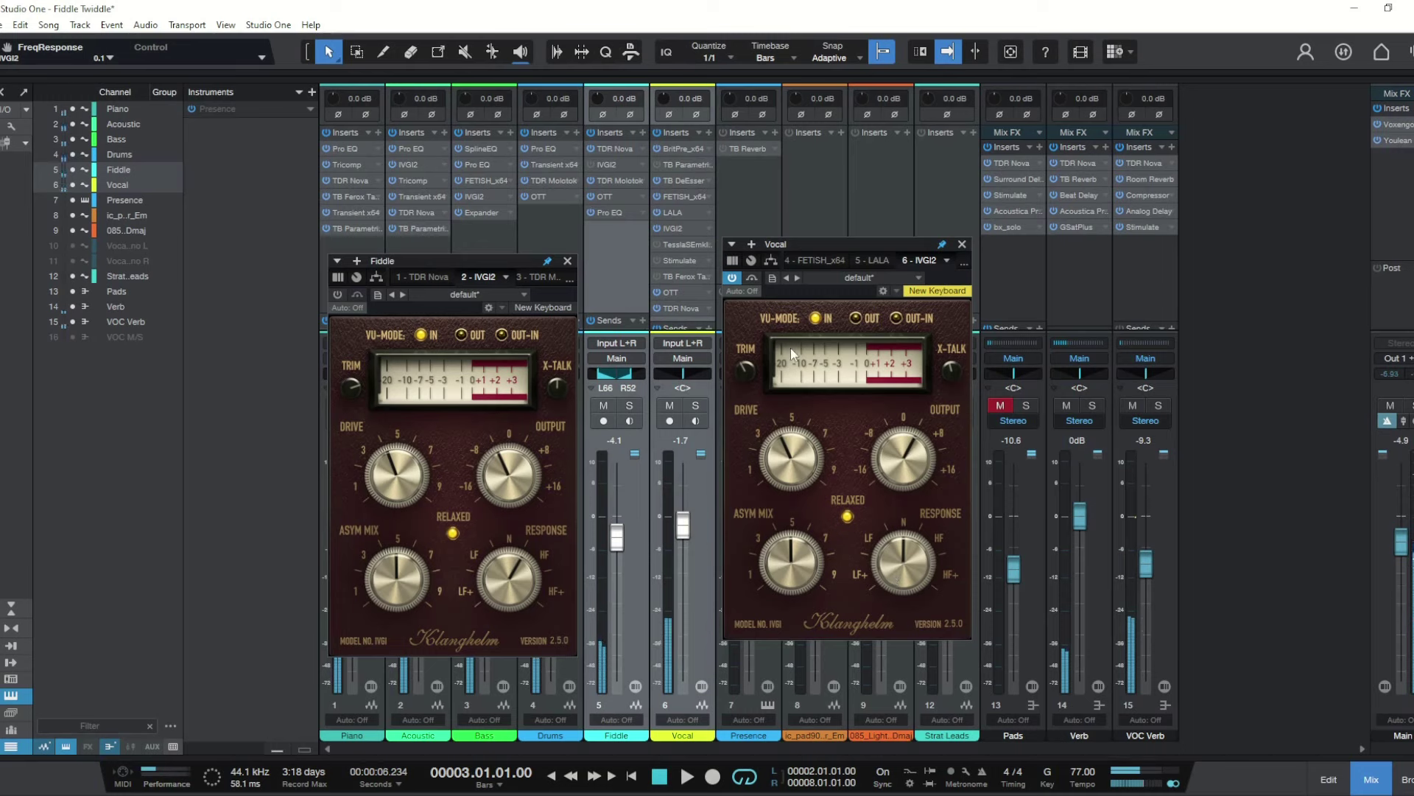
Compare the full mix with the Vocal's IVGI2 bypassed and active at near-neutral Response, leaving the instance active.
{"action": "key", "text": "space"}
{"action": "key", "text": "space"}
{"action": "left_click", "coordinate": [730, 279]}
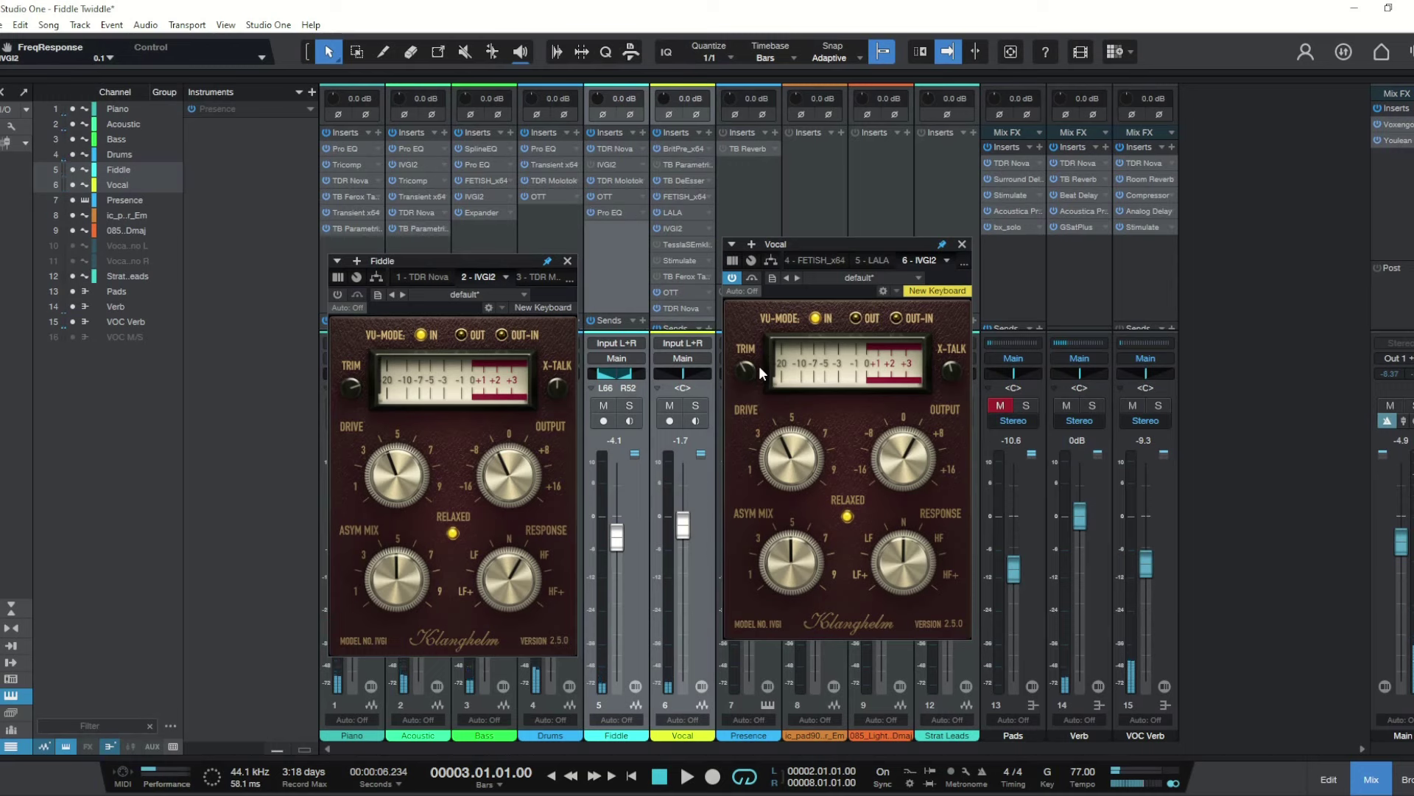
{"action": "key", "text": "space"}
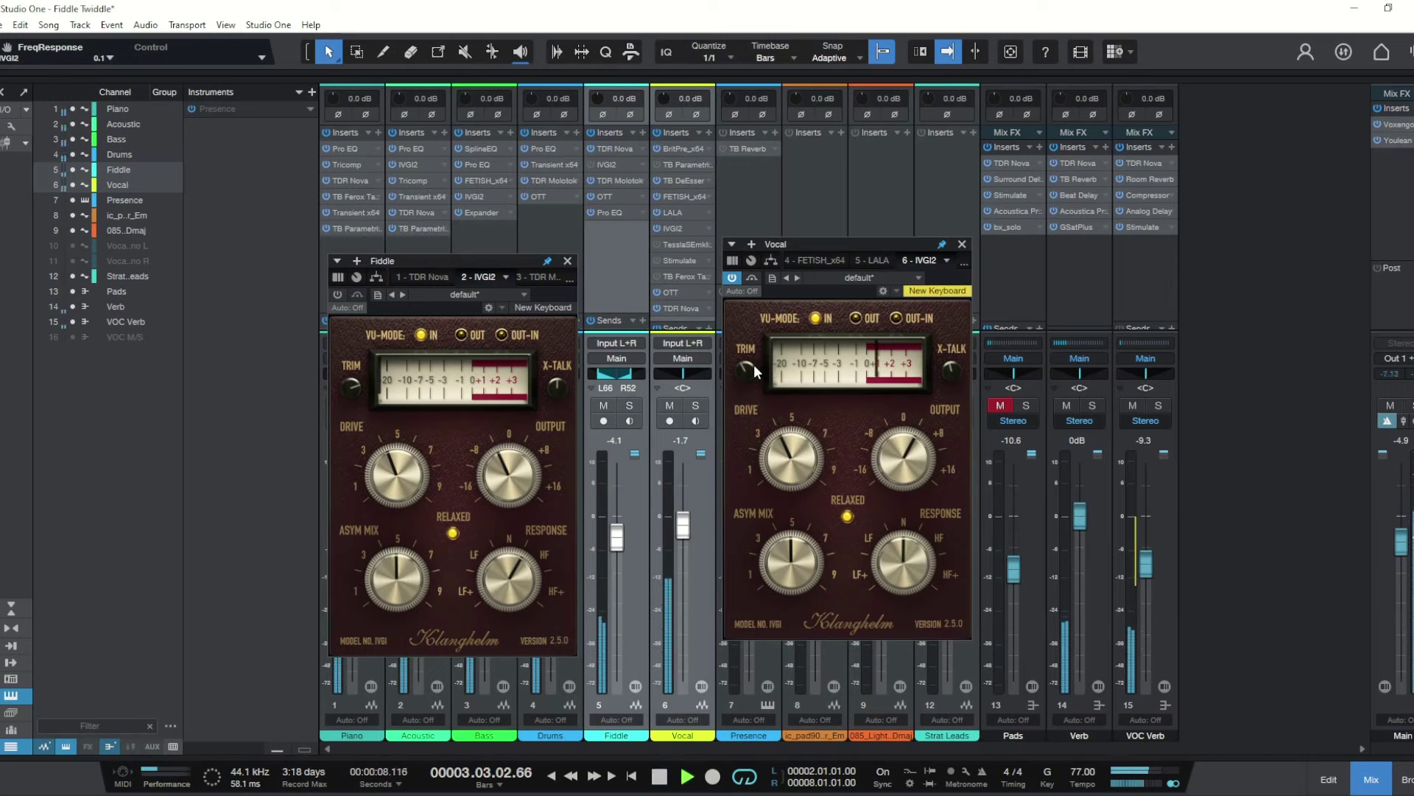
{"action": "key", "text": "space"}
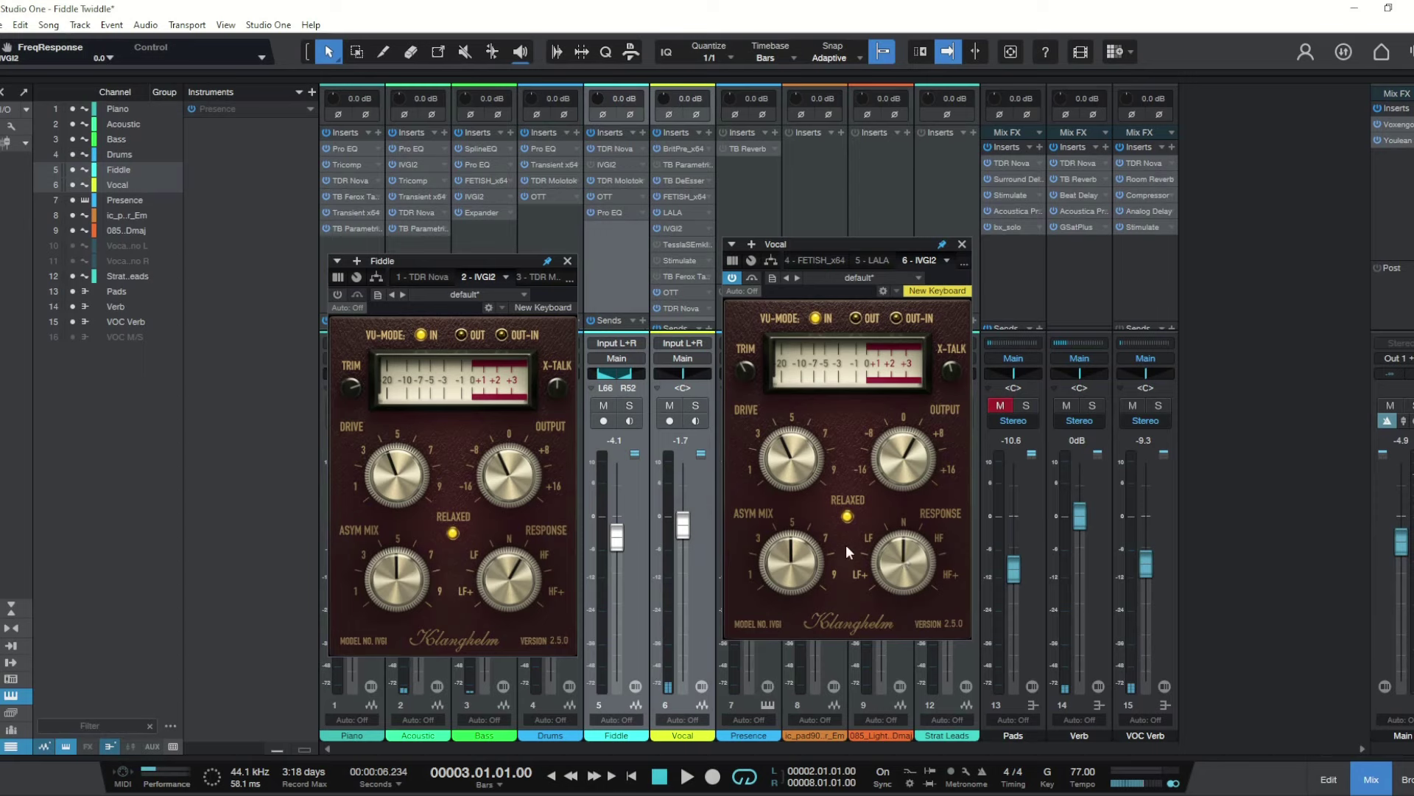
Solo Fiddle and Vocal, and set the Fiddle's IVGI2 Response to -1.4 while listening to them.
{"action": "left_click", "coordinate": [506, 577]}
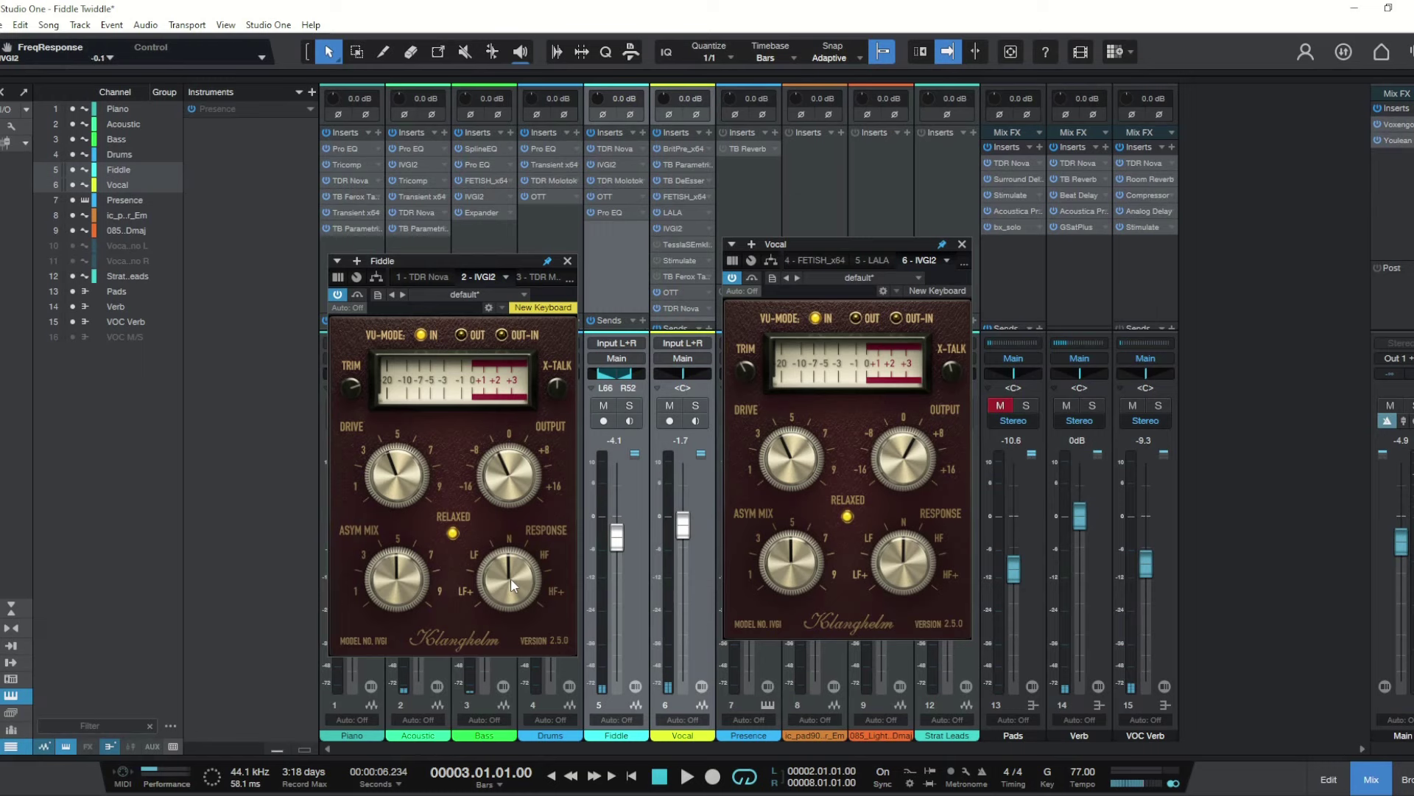
{"action": "left_click_drag", "start_coordinate": [510, 581], "coordinate": [510, 587]}
{"action": "left_click", "coordinate": [630, 408]}
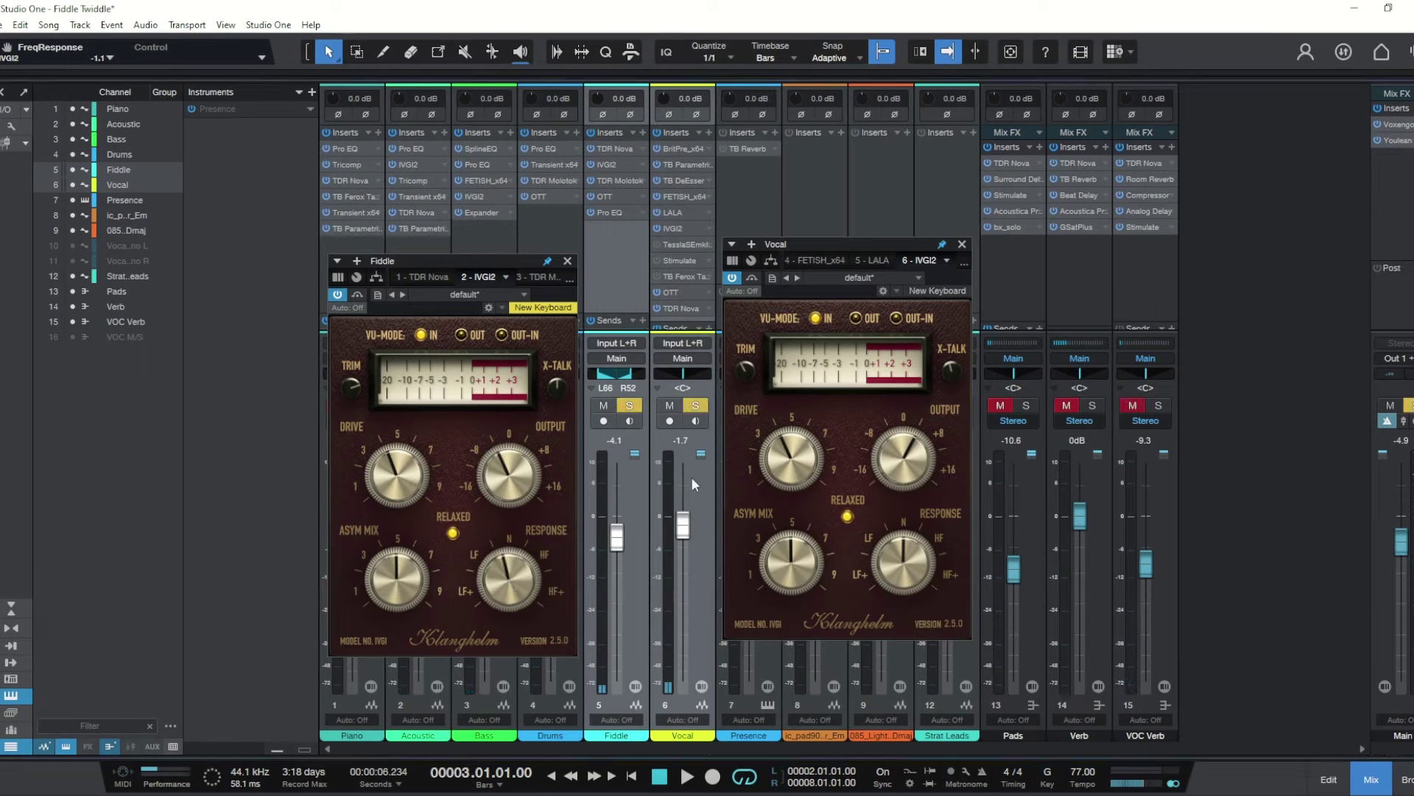
{"action": "key", "text": "space"}
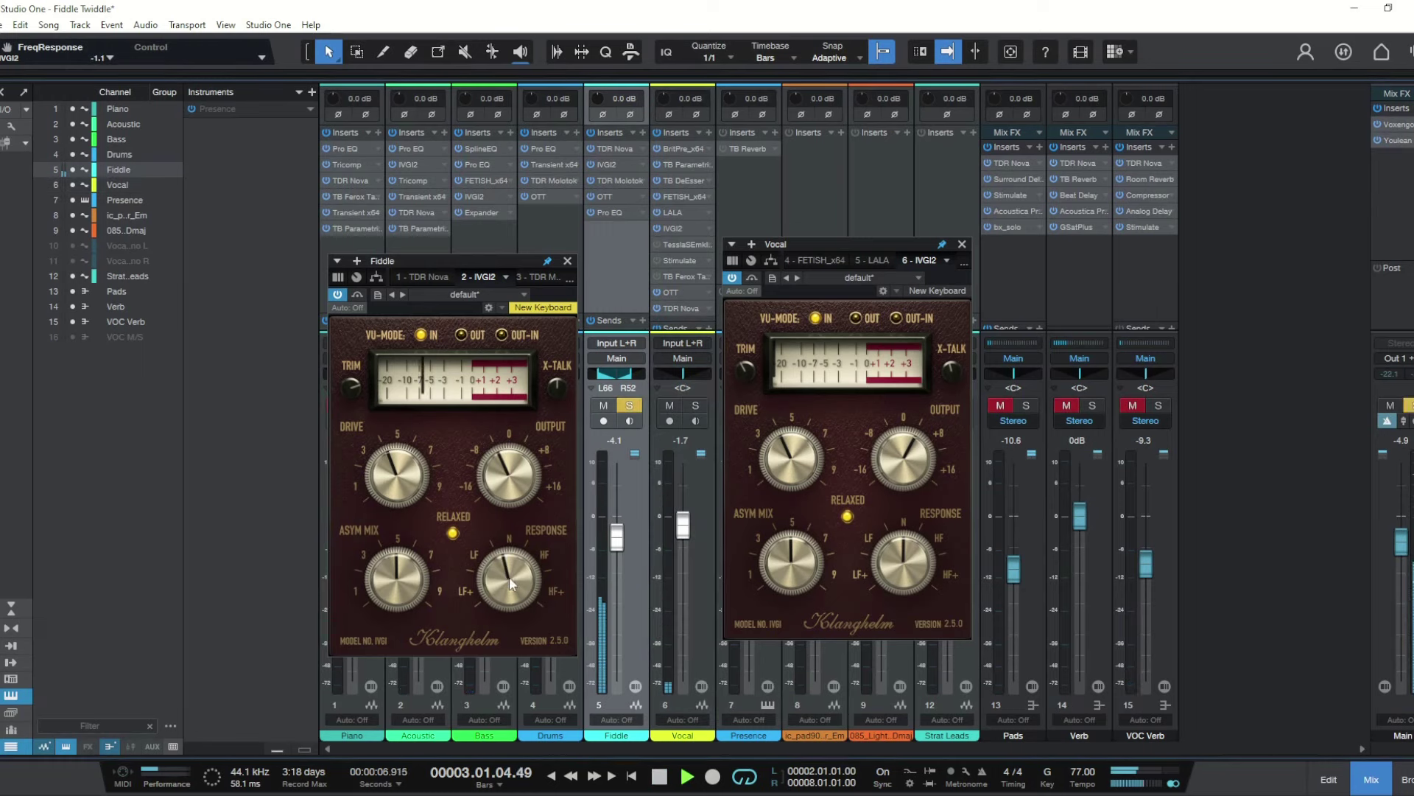
{"action": "left_click_drag", "start_coordinate": [508, 580], "coordinate": [506, 585]}
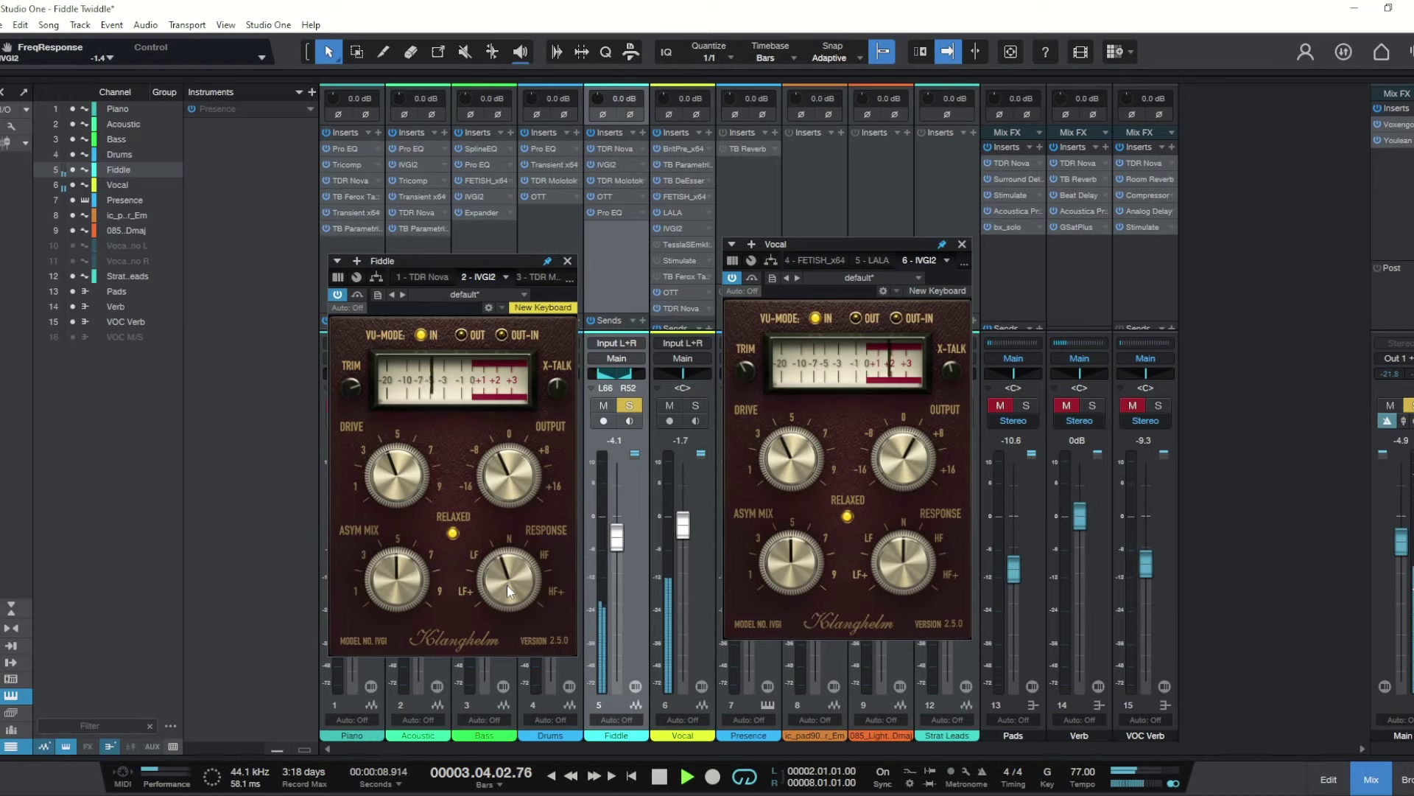
{"action": "key", "text": "space"}
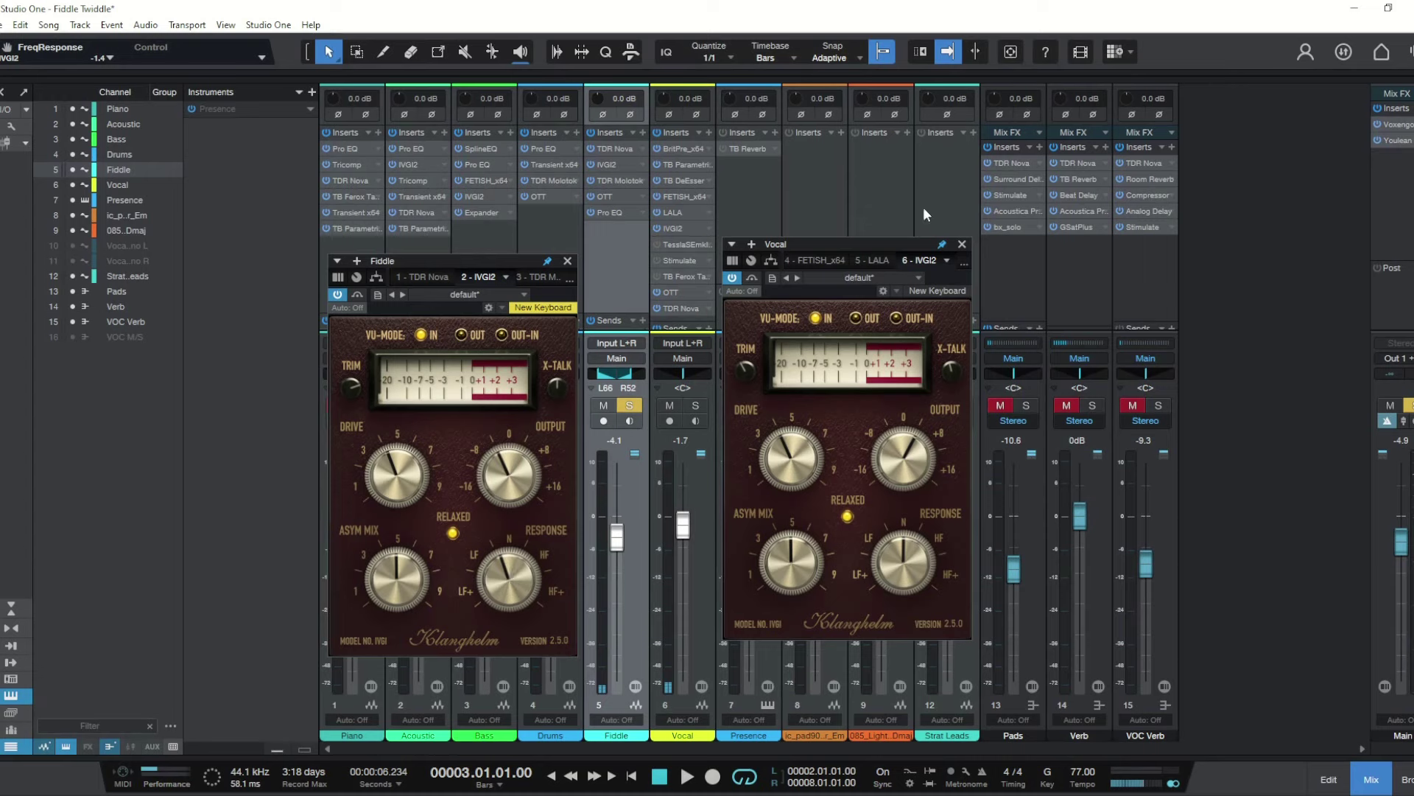
Bypass and close the Vocal's IVGI2, play both soloed tracks unsaturated, and activate IVGI2 on Fiddle and TB Ferox Tape Emulator on Vocal.
{"action": "left_click", "coordinate": [731, 280]}
{"action": "left_click", "coordinate": [964, 245]}
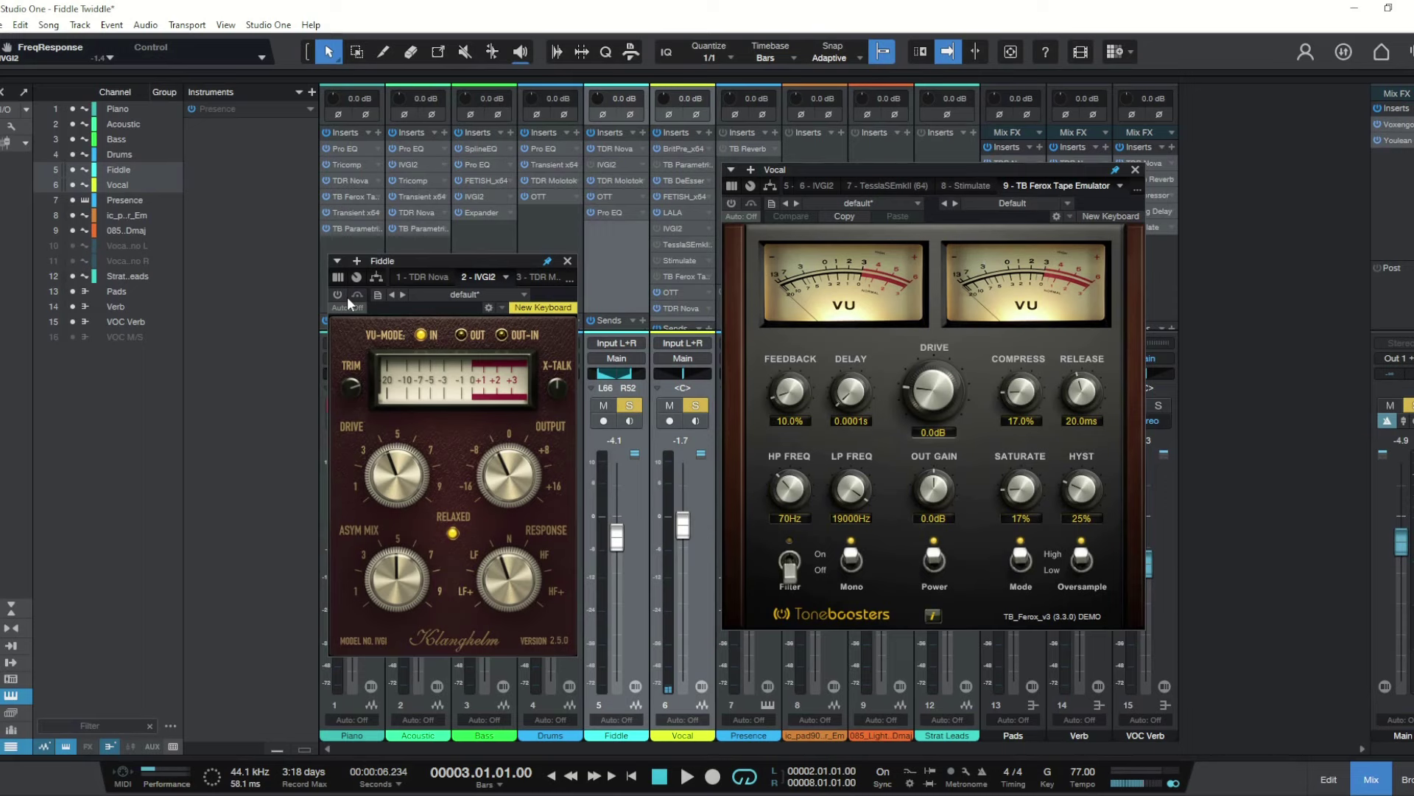
{"action": "key", "text": "space"}
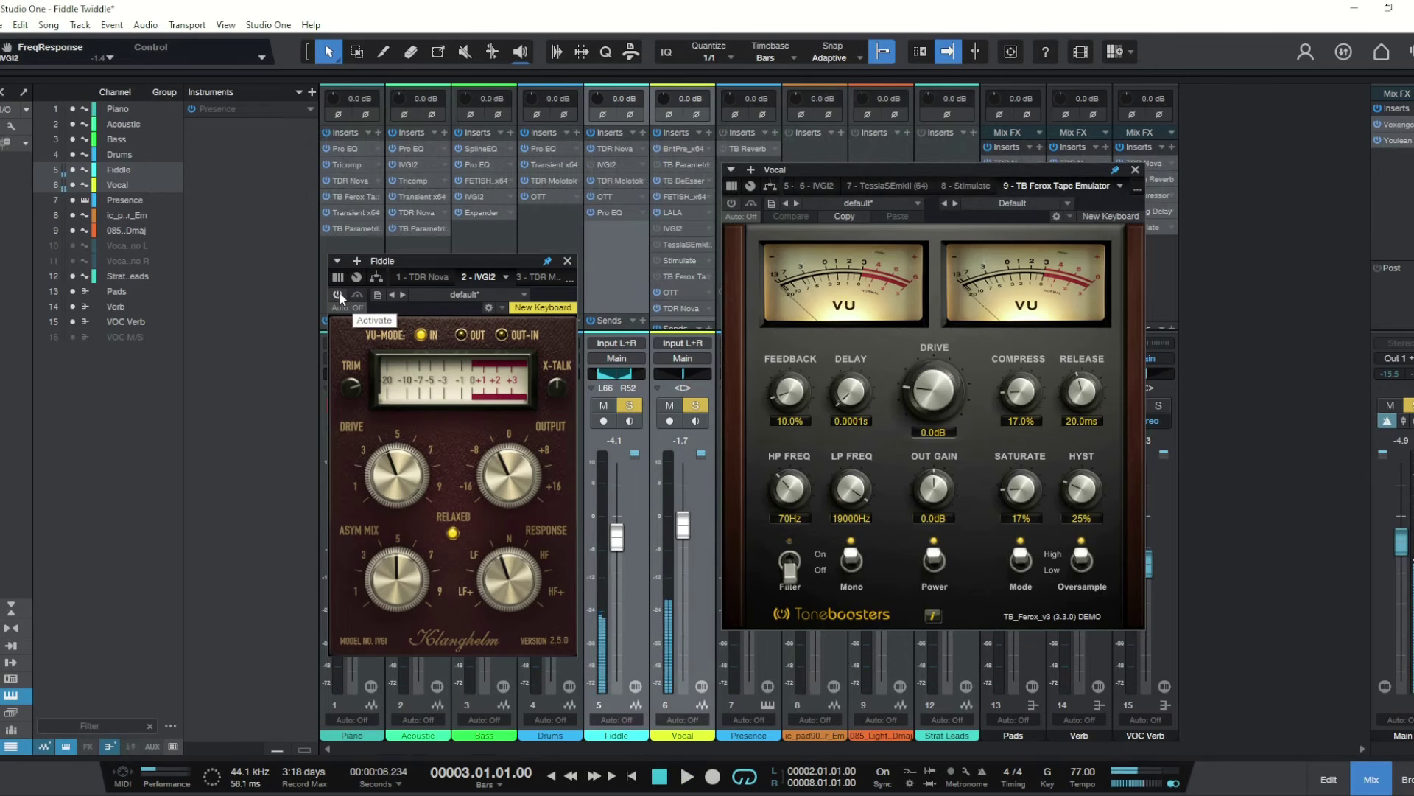
{"action": "left_click", "coordinate": [338, 294]}
{"action": "left_click", "coordinate": [732, 204]}
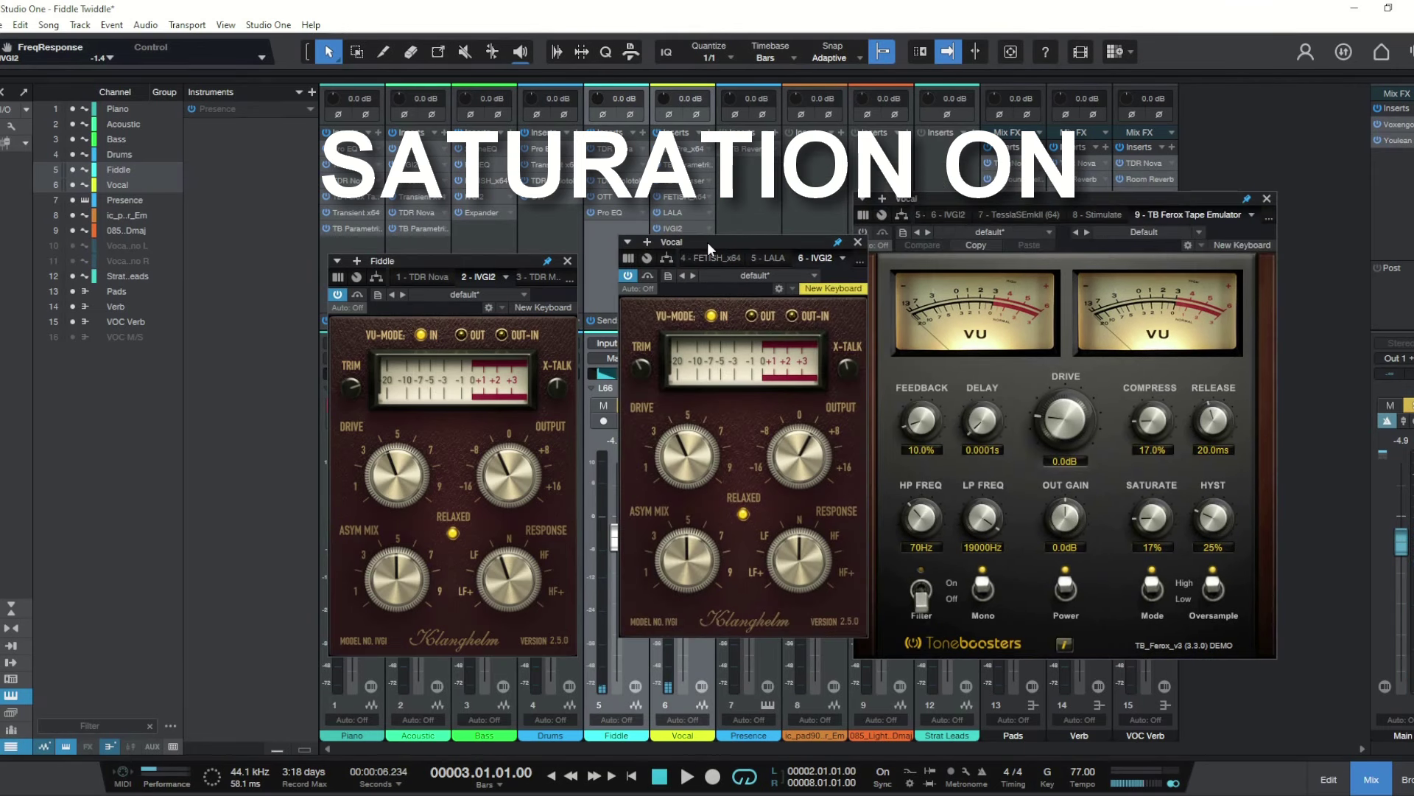
Play the soloed tracks with IVGI2 on Vocal, and replay them with TB Ferox Tape Emulator active in its place.
{"action": "key", "text": "space"}
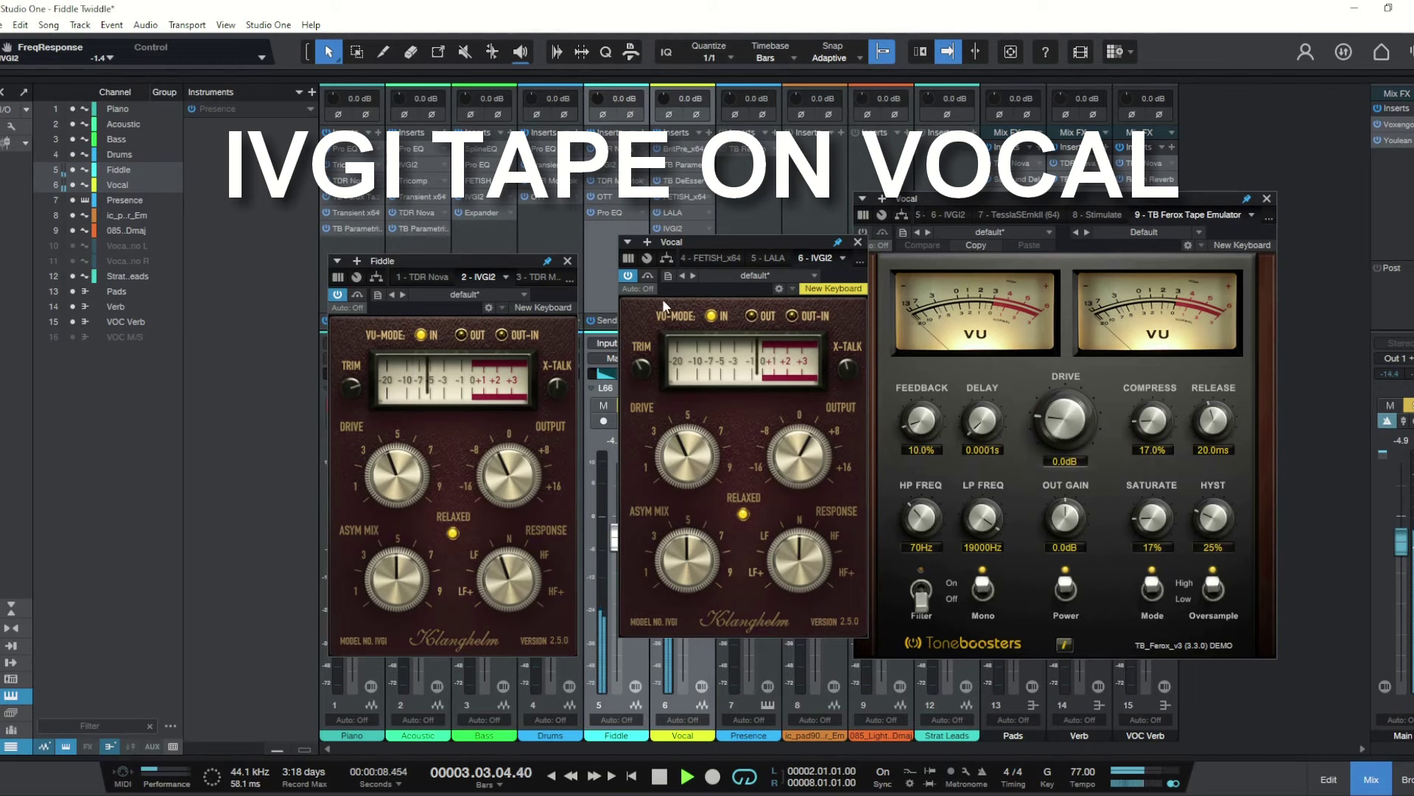
{"action": "left_click", "coordinate": [630, 277]}
{"action": "left_click", "coordinate": [863, 234]}
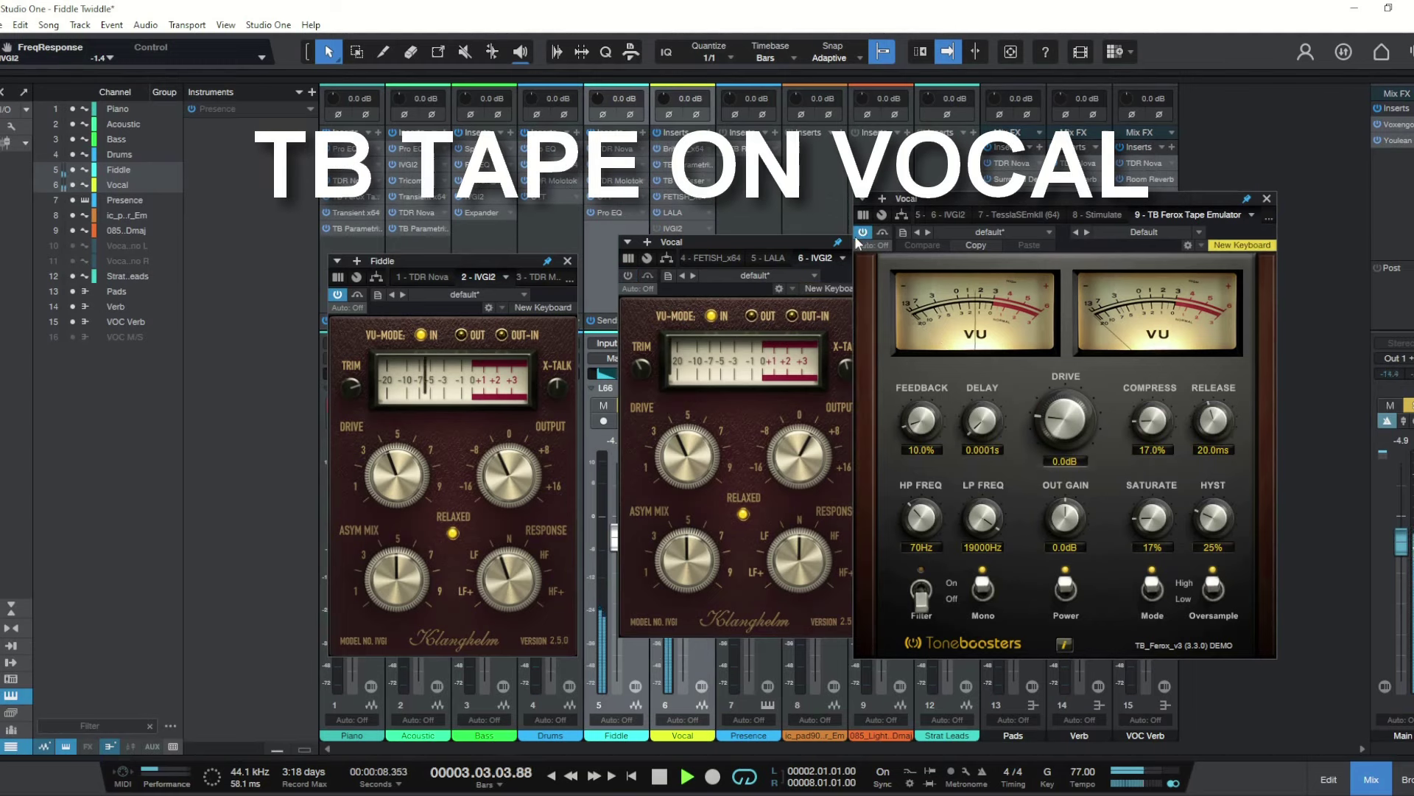
{"action": "key", "text": "space"}
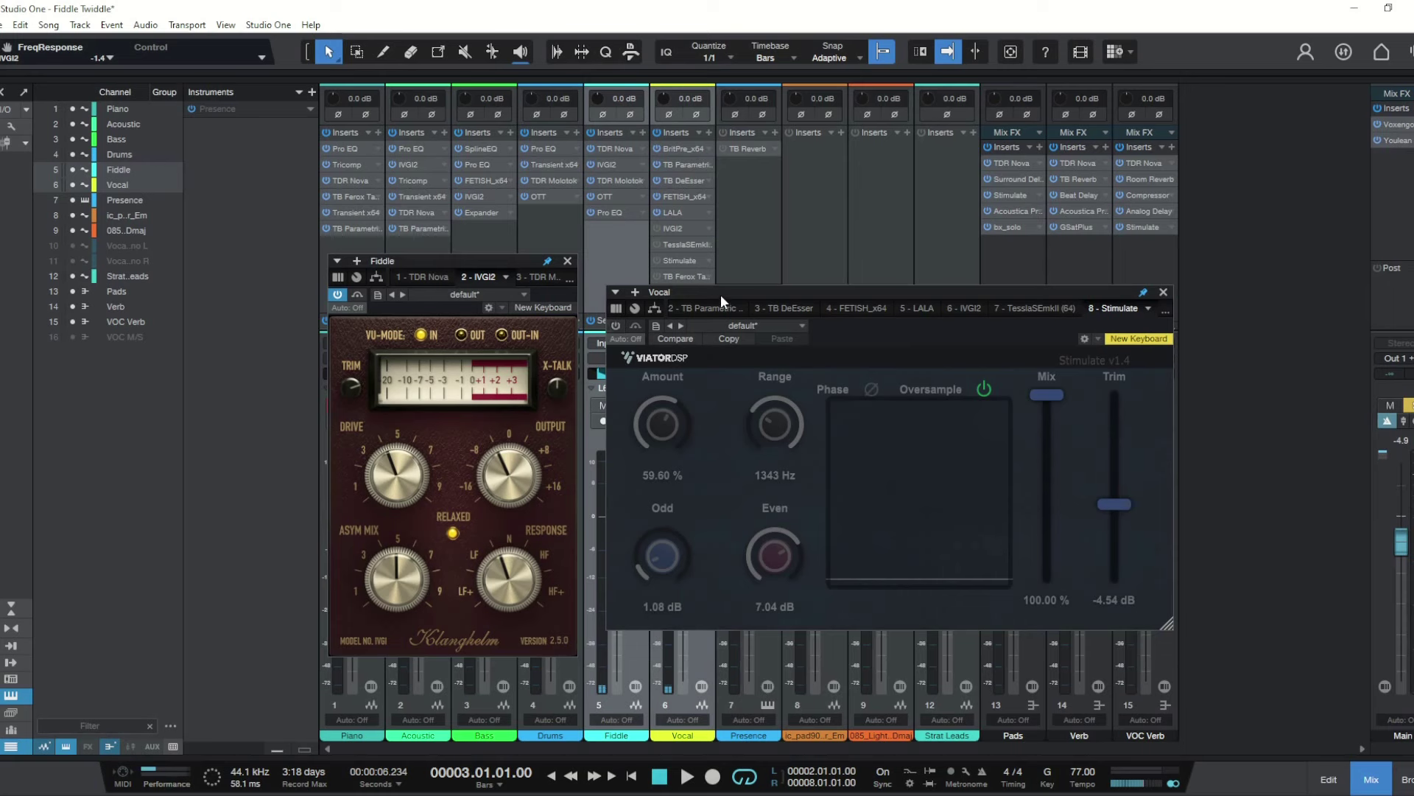
Move the Vocal's Stimulate window clear of the channel strips and compare the full mix with Stimulate bypassed and active.
{"action": "left_click_drag", "start_coordinate": [720, 294], "coordinate": [828, 297]}
{"action": "key", "text": "space"}
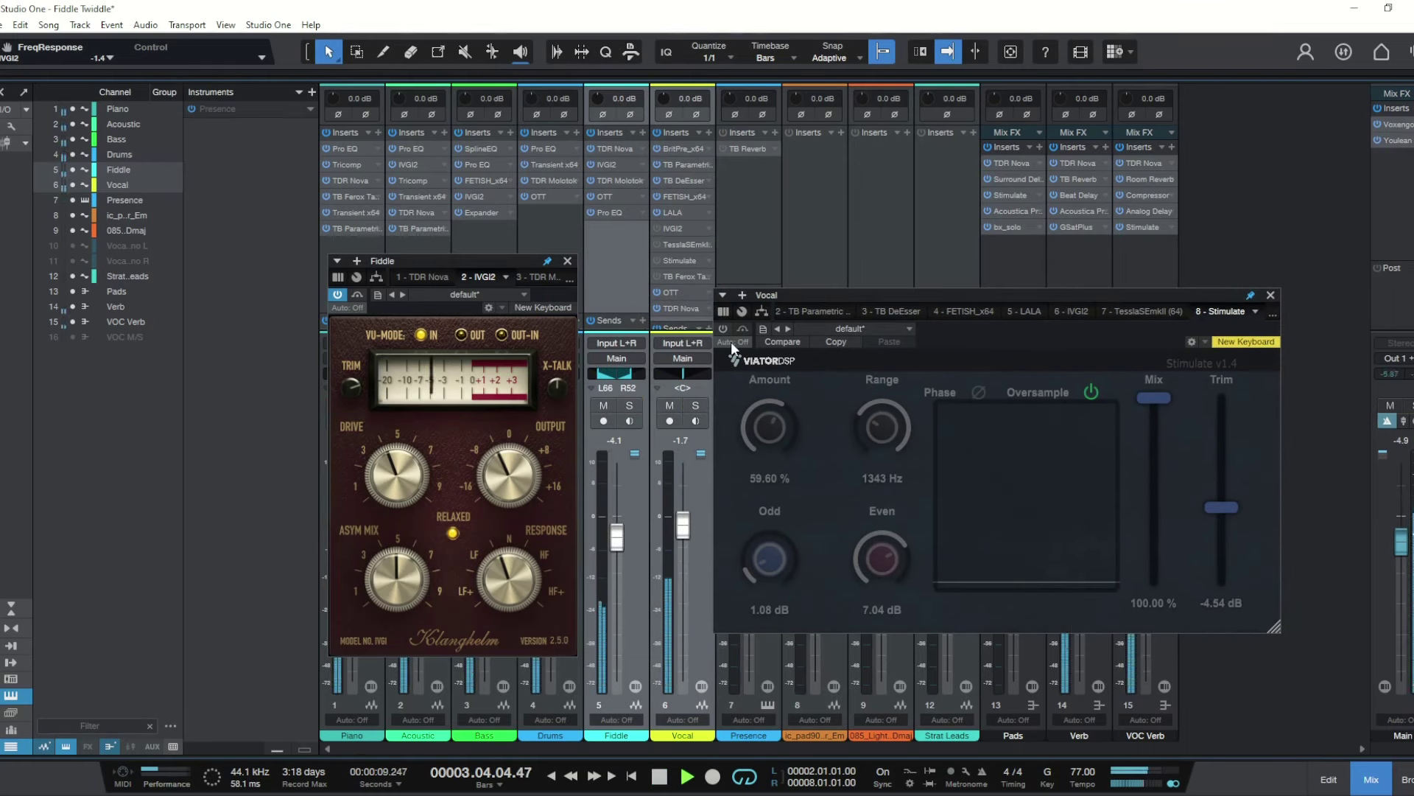
{"action": "key", "text": "space"}
{"action": "key", "text": "space"}
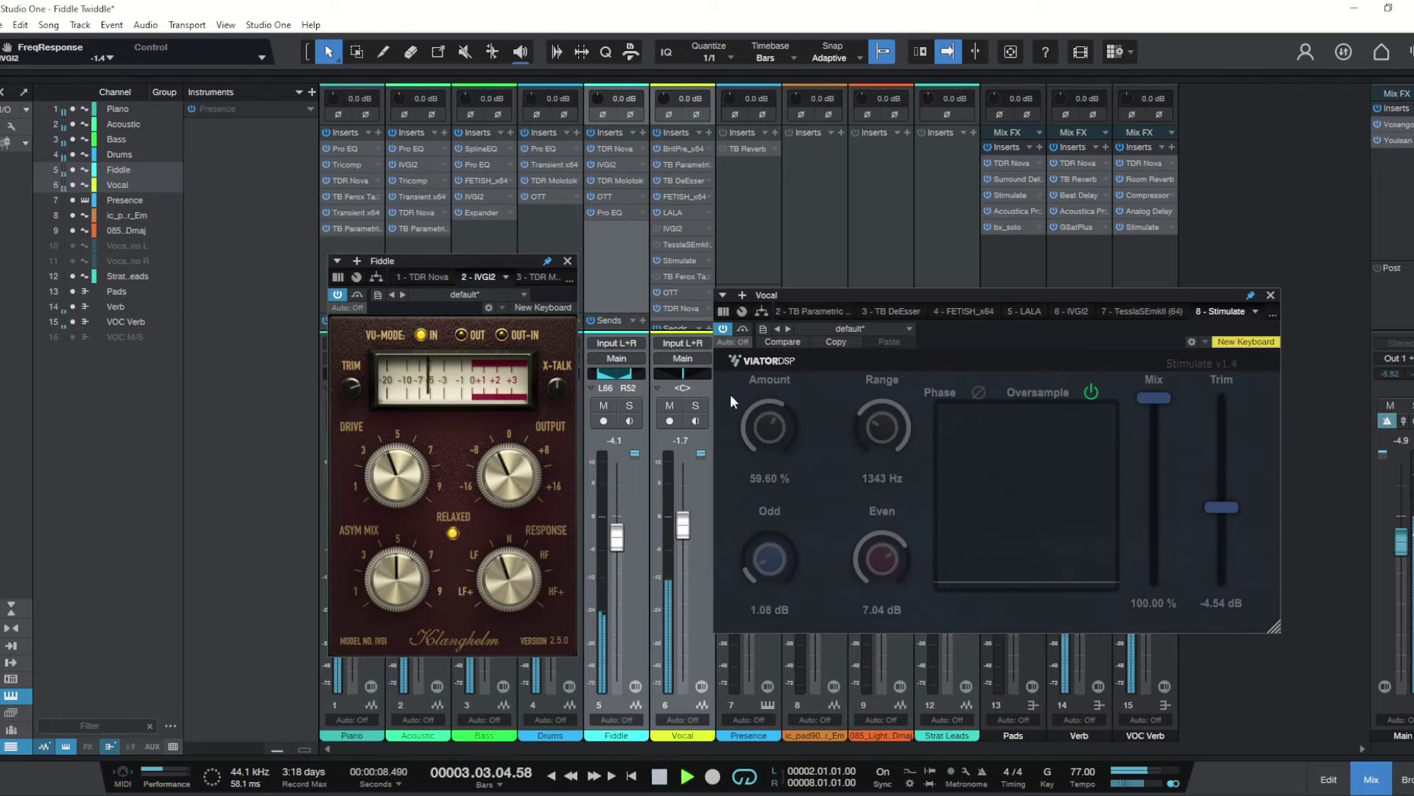
{"action": "key", "text": "space"}
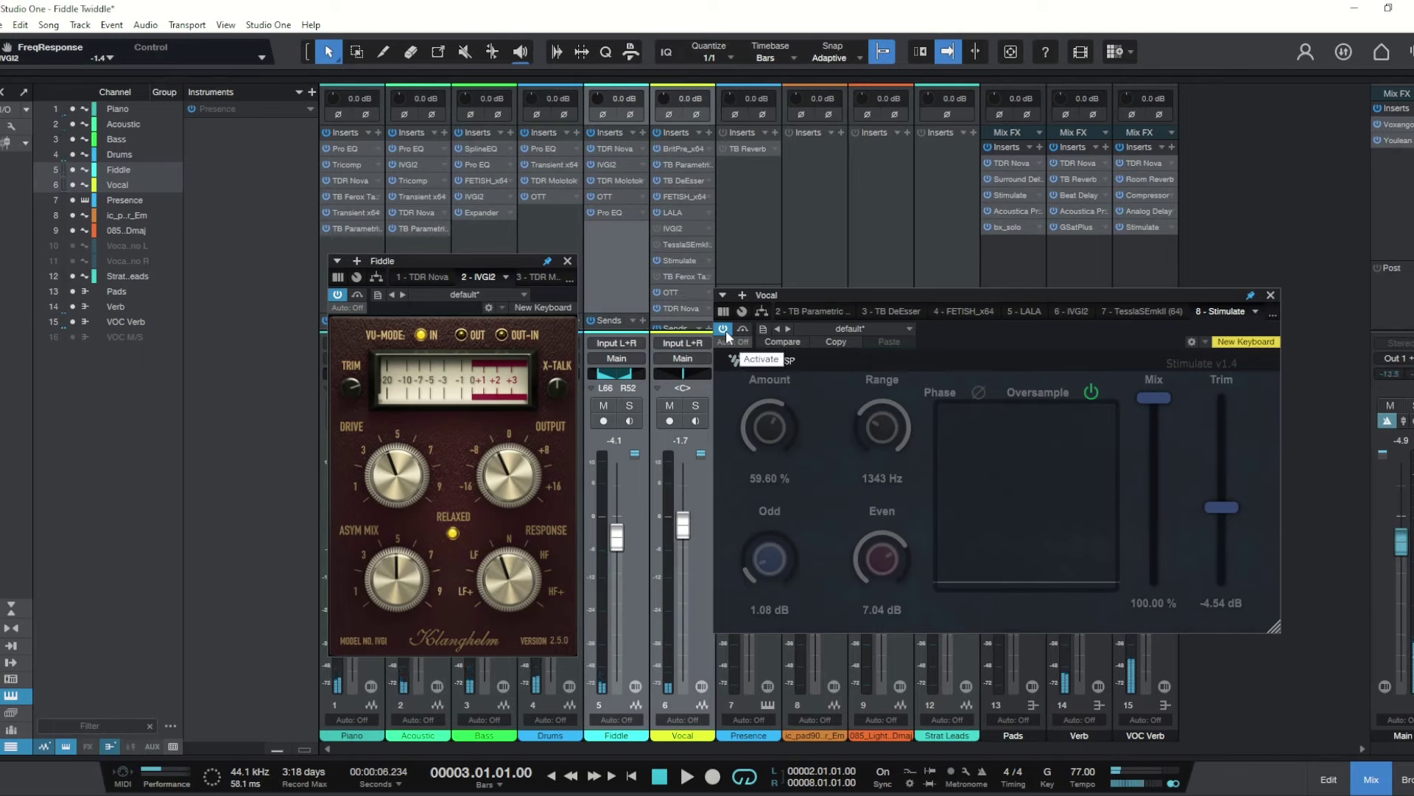
Repeat the full-mix playback with the Vocal's Stimulate bypassed and reactivated, leaving the plug-in active.
{"action": "key", "text": "space"}
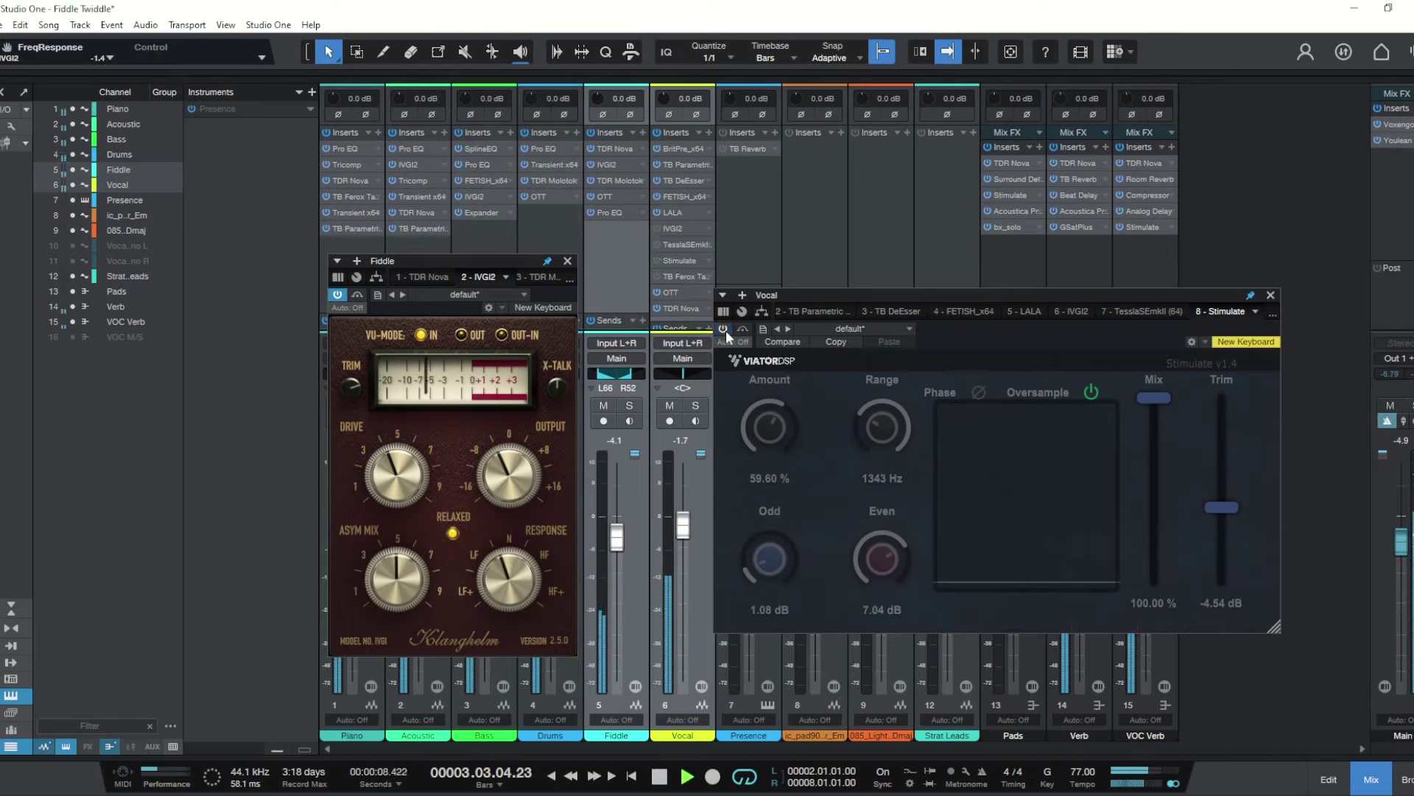
{"action": "key", "text": "space"}
{"action": "left_click", "coordinate": [724, 330]}
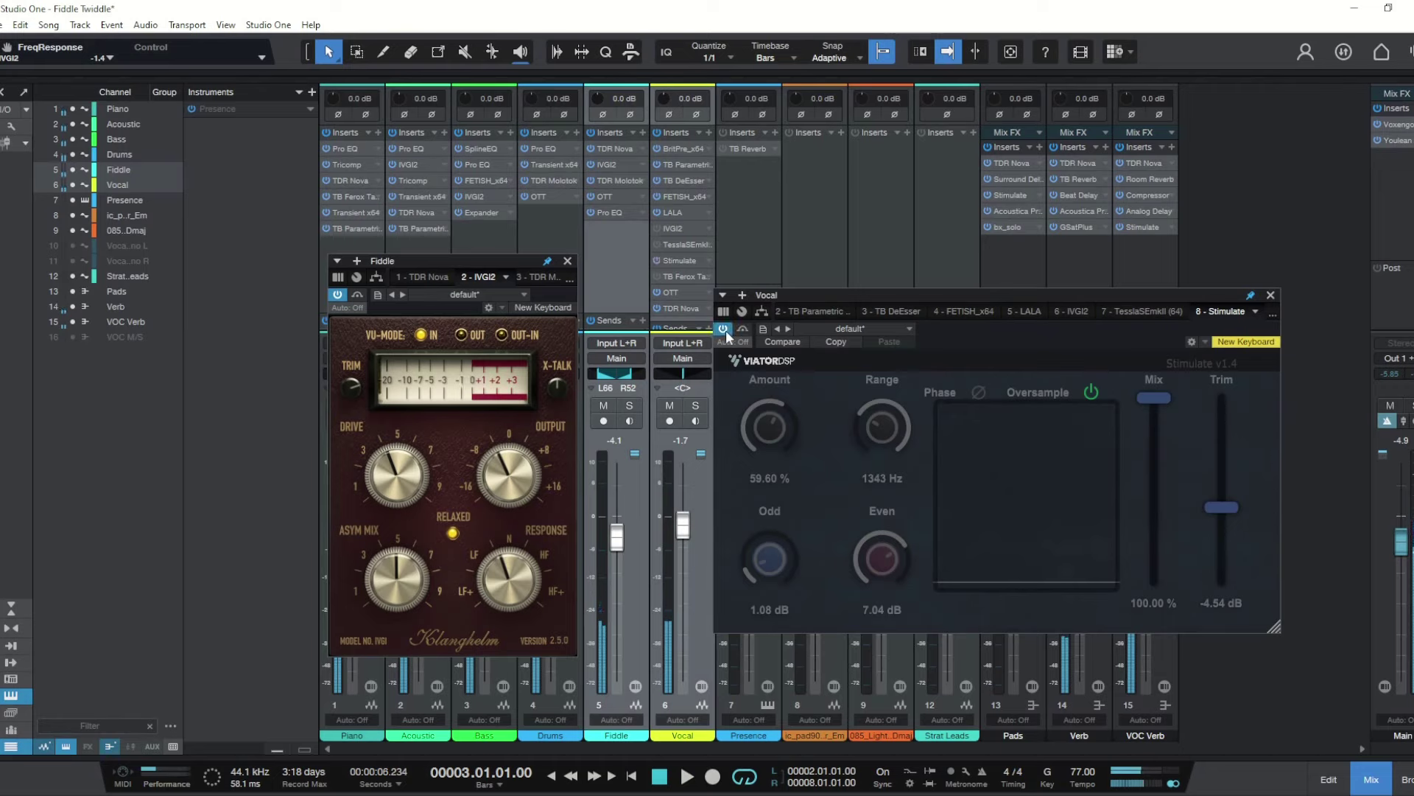
{"action": "key", "text": "space"}
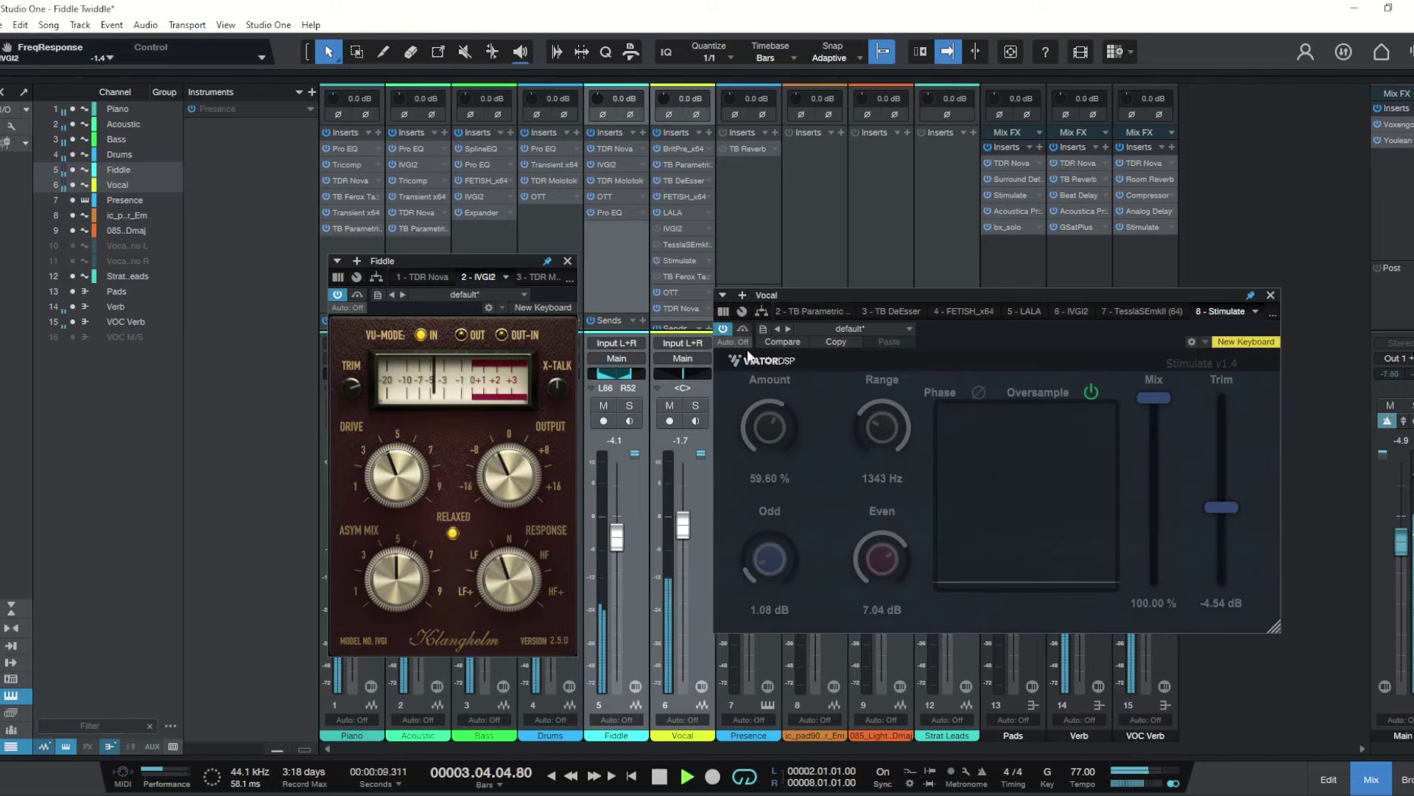
{"action": "key", "text": "space"}
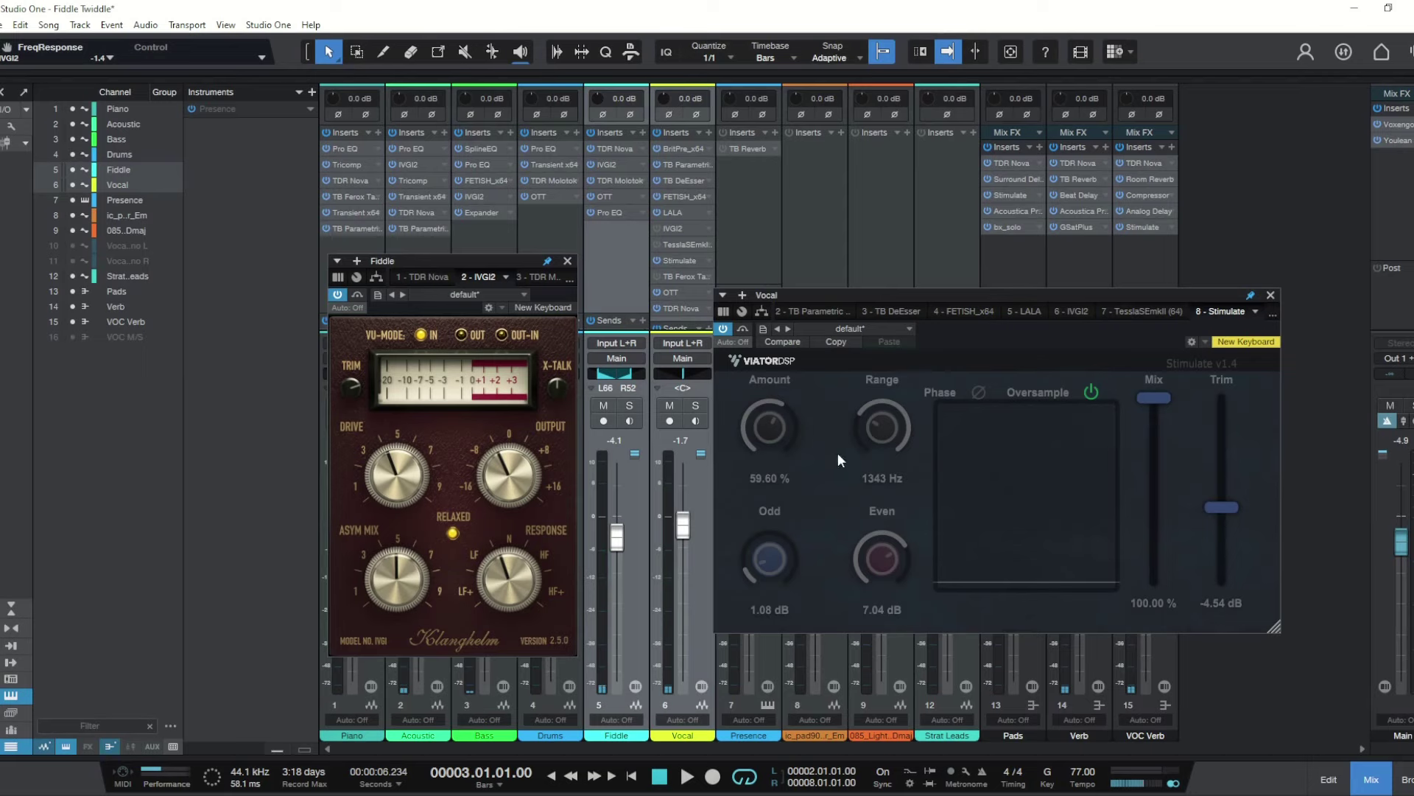
Open TB Ferox Tape Emulator on the Vocal track and activate it alongside Stimulate.
{"action": "left_click", "coordinate": [686, 275]}
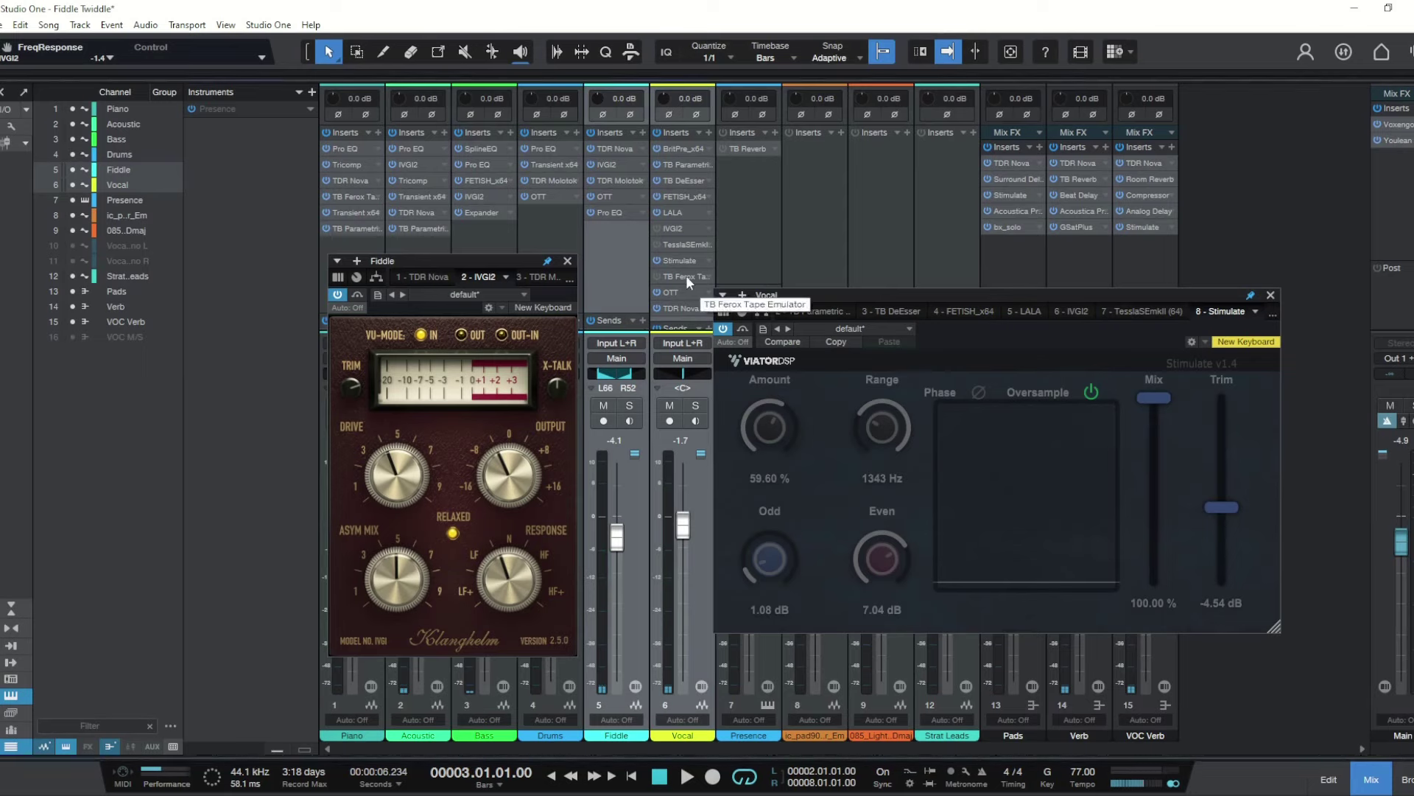
{"action": "left_click", "coordinate": [656, 277]}
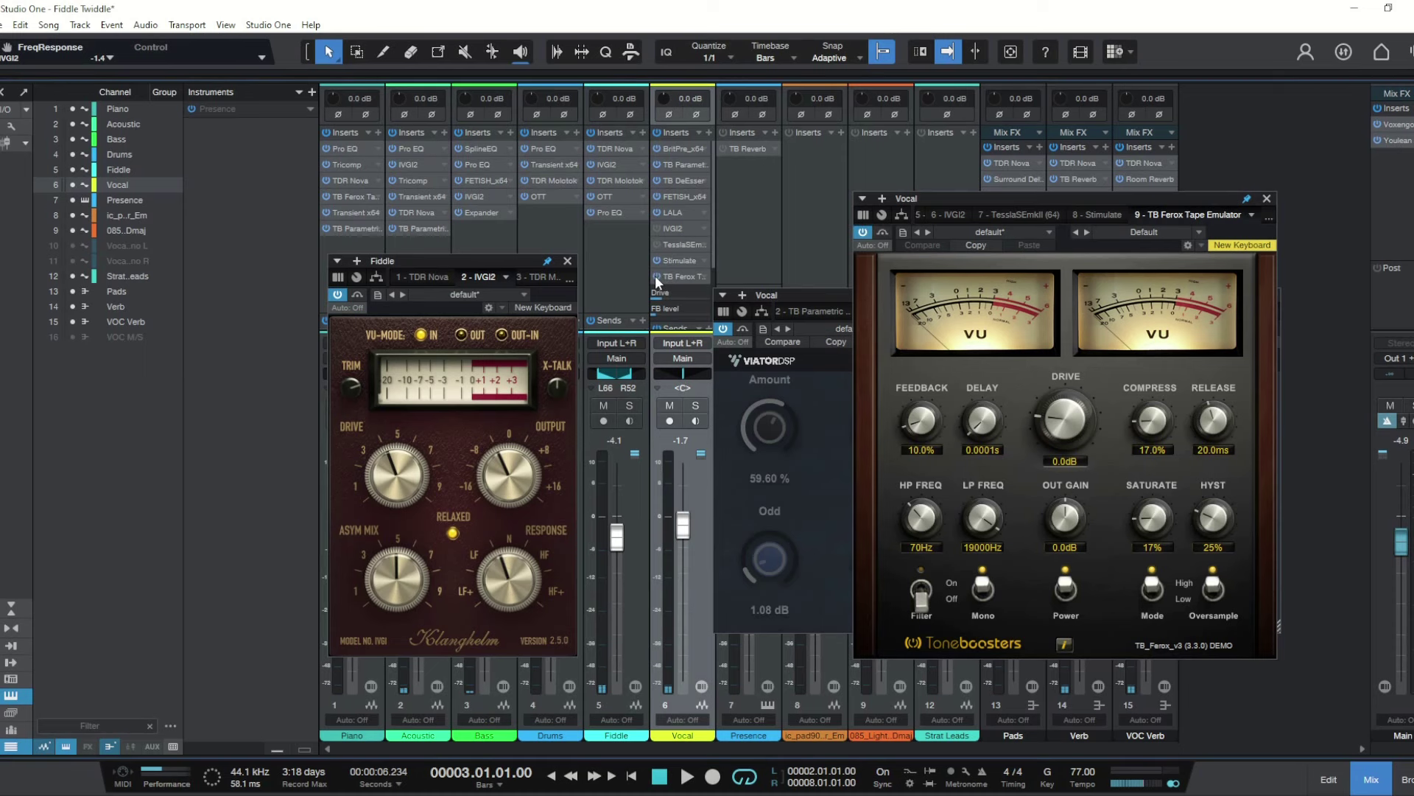
Move the Vocal's TB Ferox Tape Emulator window aside and compare the full mix with Stimulate and TB Ferox both bypassed and both active.
{"action": "left_click_drag", "start_coordinate": [1028, 199], "coordinate": [774, 373]}
{"action": "left_click_drag", "start_coordinate": [774, 373], "coordinate": [920, 285]}
{"action": "key", "text": "space"}
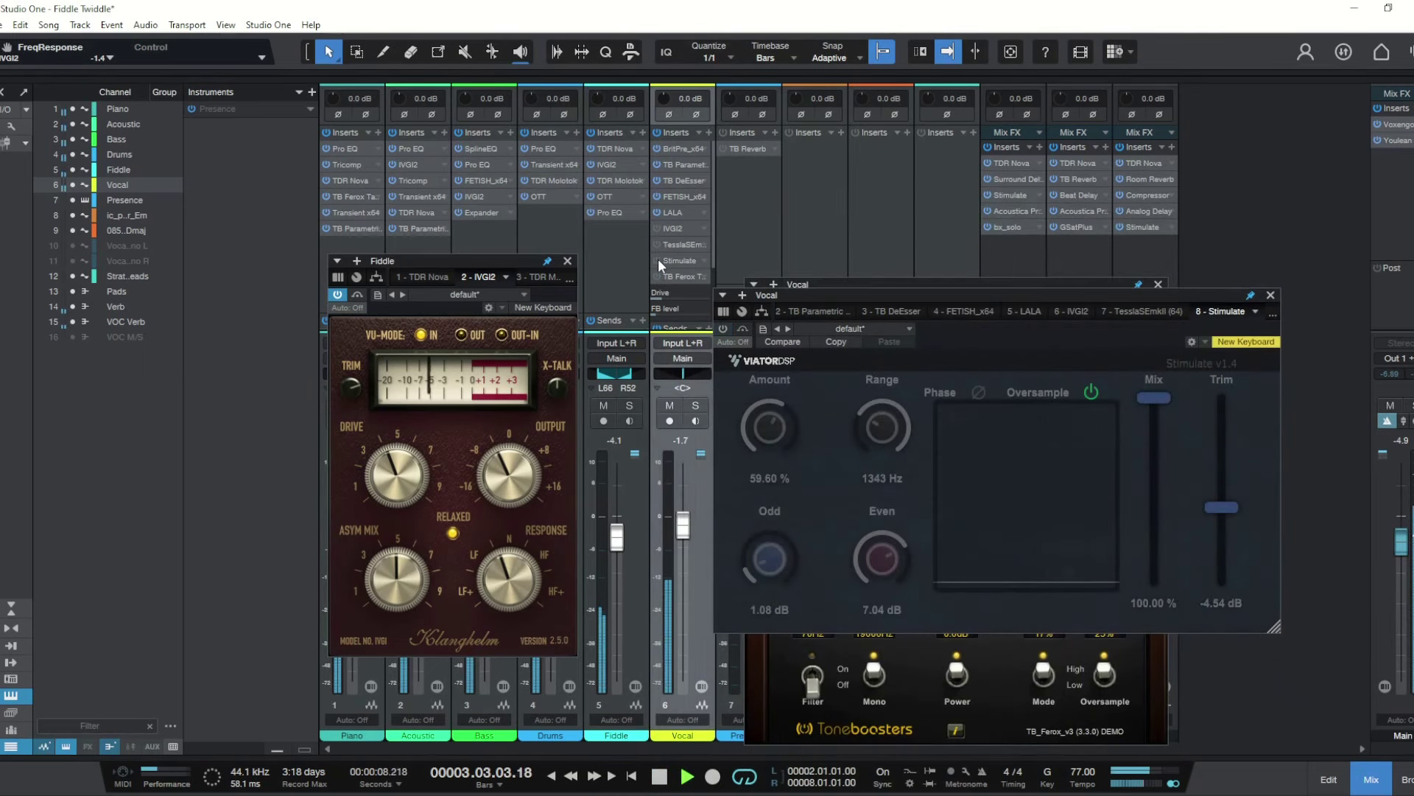
{"action": "left_click", "coordinate": [656, 261]}
{"action": "key", "text": "space"}
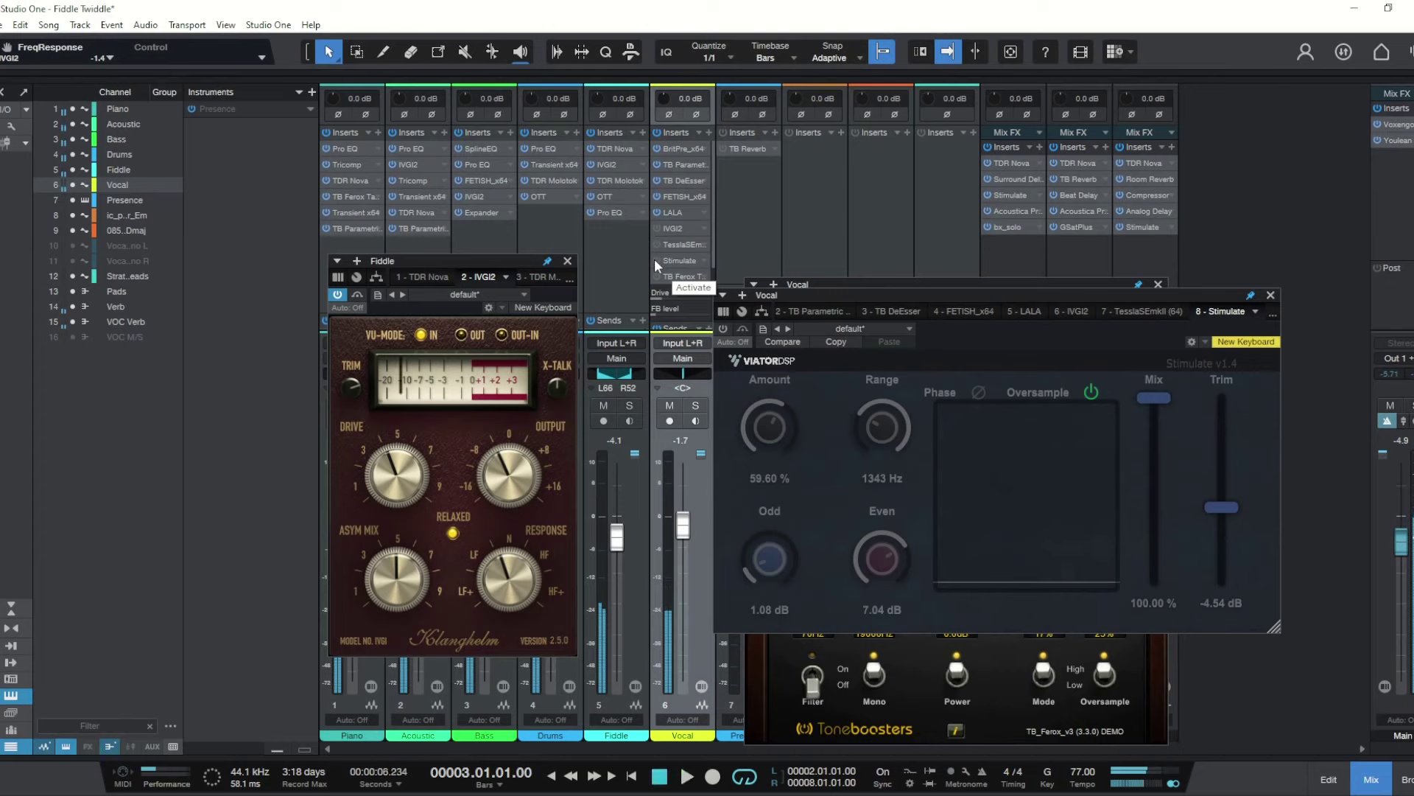
{"action": "key", "text": "space"}
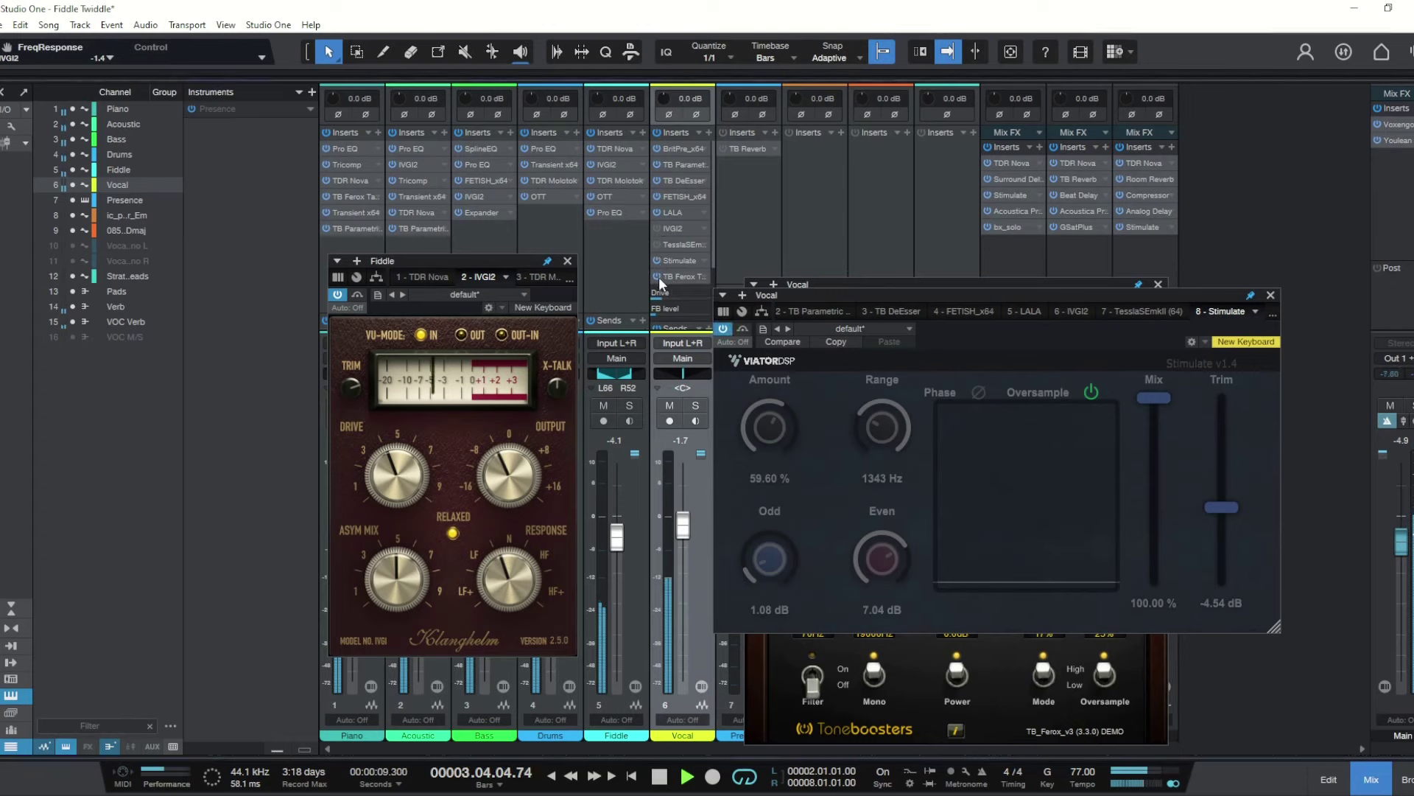
{"action": "key", "text": "space"}
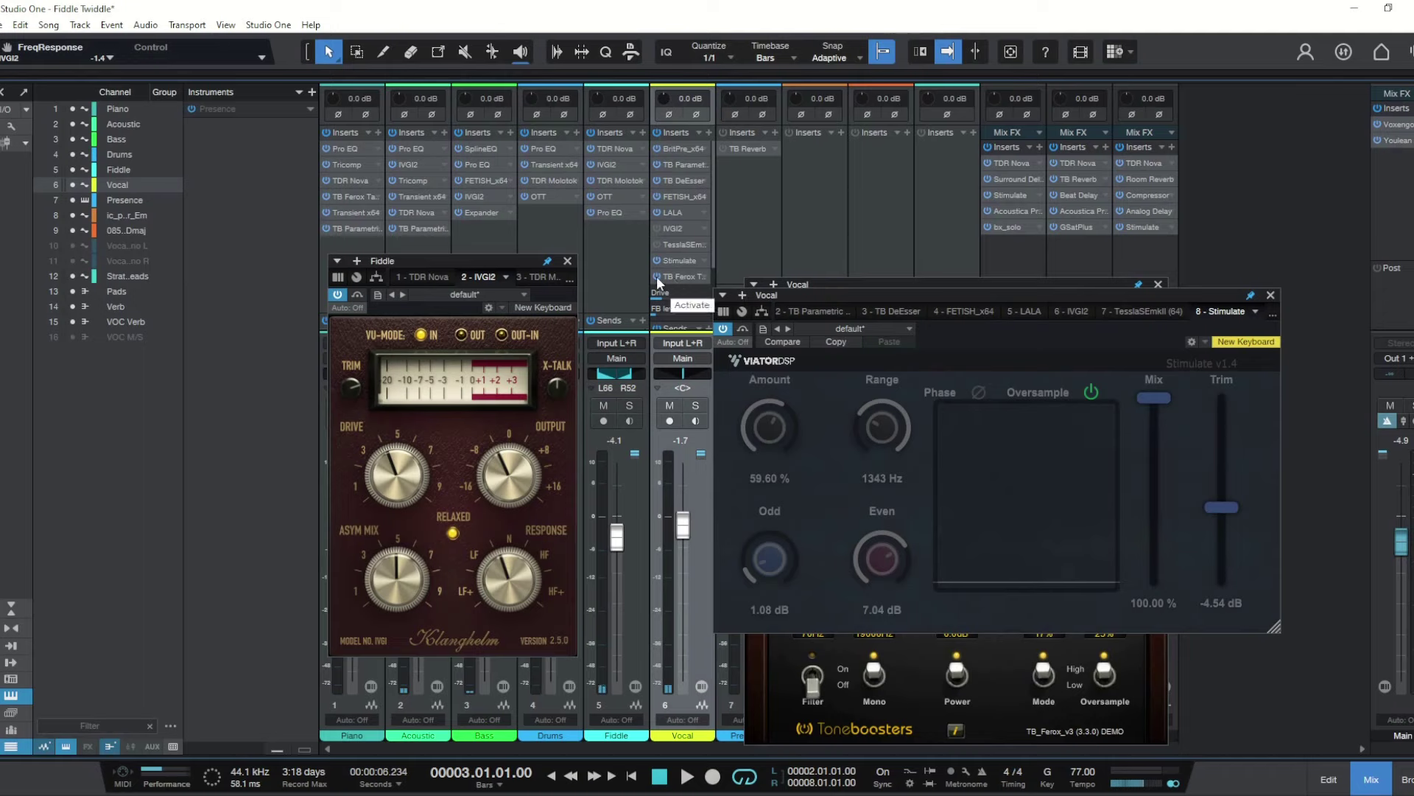
Bypass TB Ferox Tape Emulator and Stimulate on Vocal, and move the TesslaSEmkII window clear of the inserts.
{"action": "left_click", "coordinate": [656, 276]}
{"action": "left_click", "coordinate": [656, 261]}
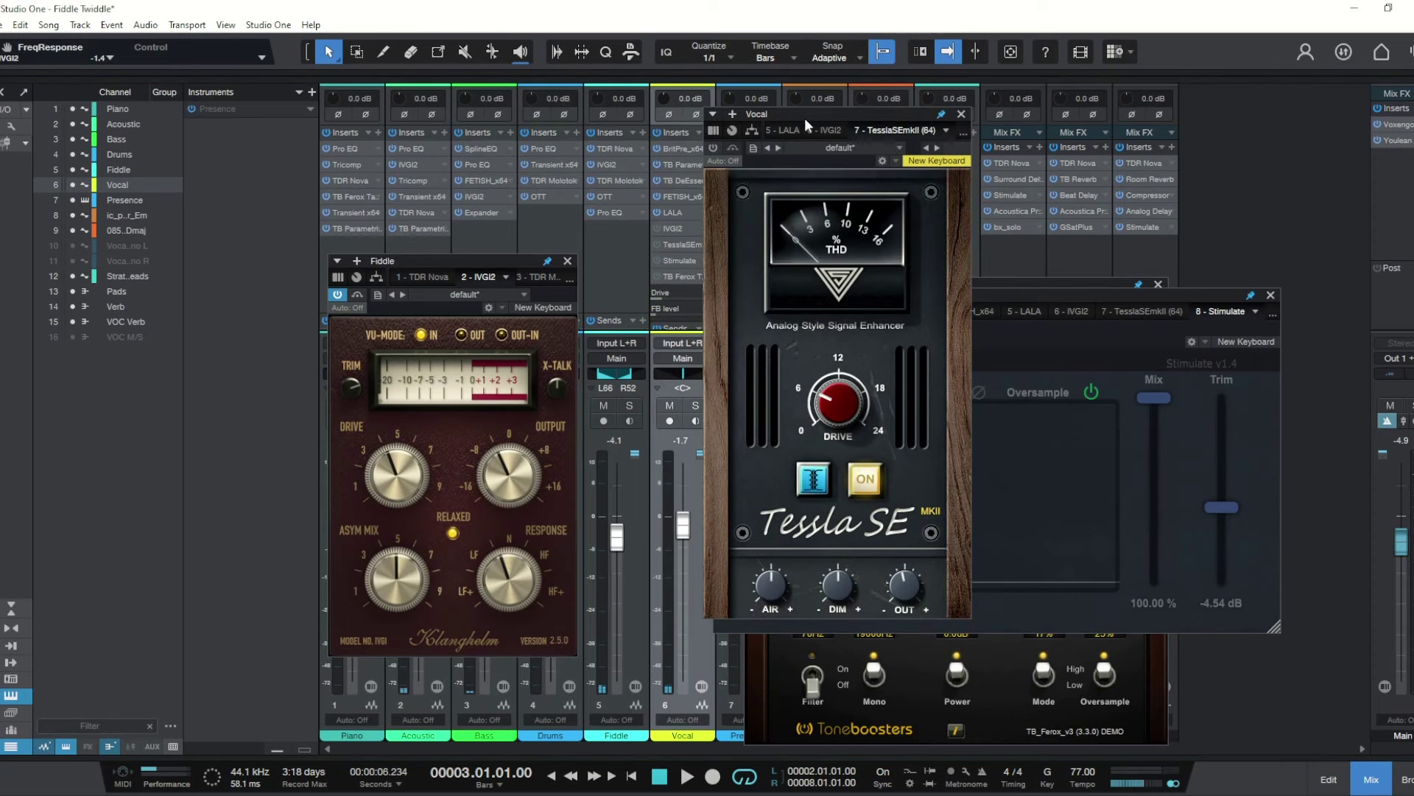
{"action": "left_click_drag", "start_coordinate": [805, 118], "coordinate": [818, 178]}
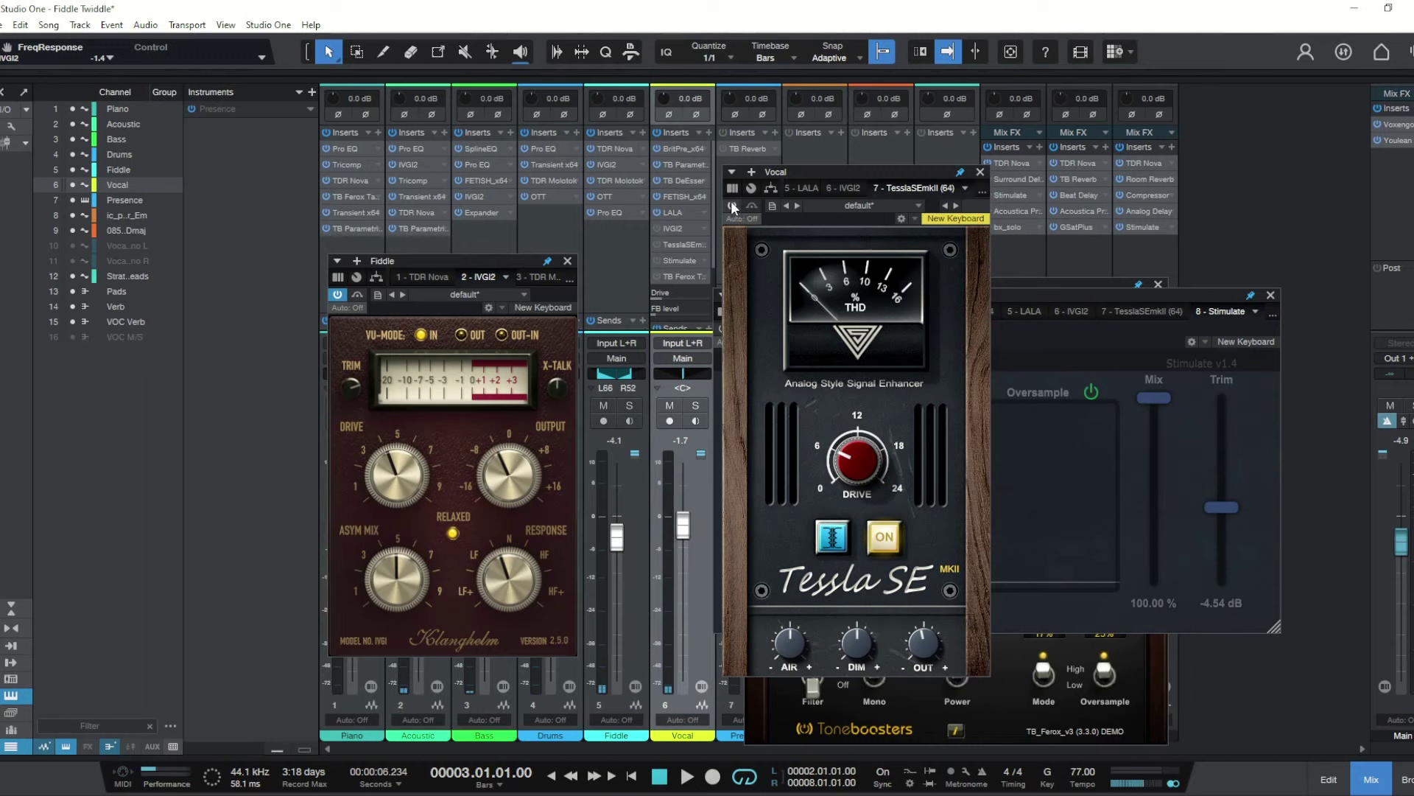
Play the full mix with the Vocal's TesslaSEmkII bypassed, and replay it with the plug-in active.
{"action": "key", "text": "space"}
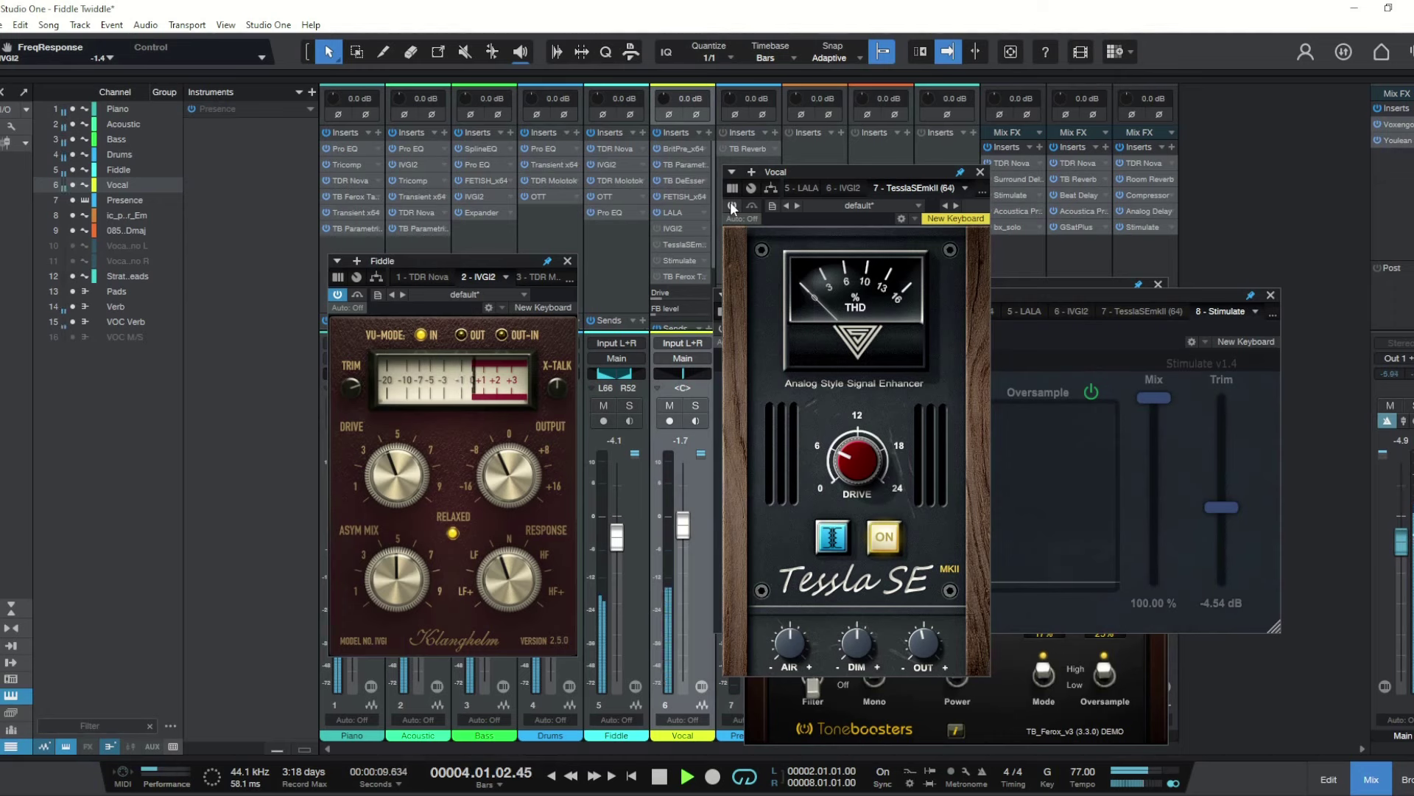
{"action": "key", "text": "space"}
{"action": "key", "text": "space"}
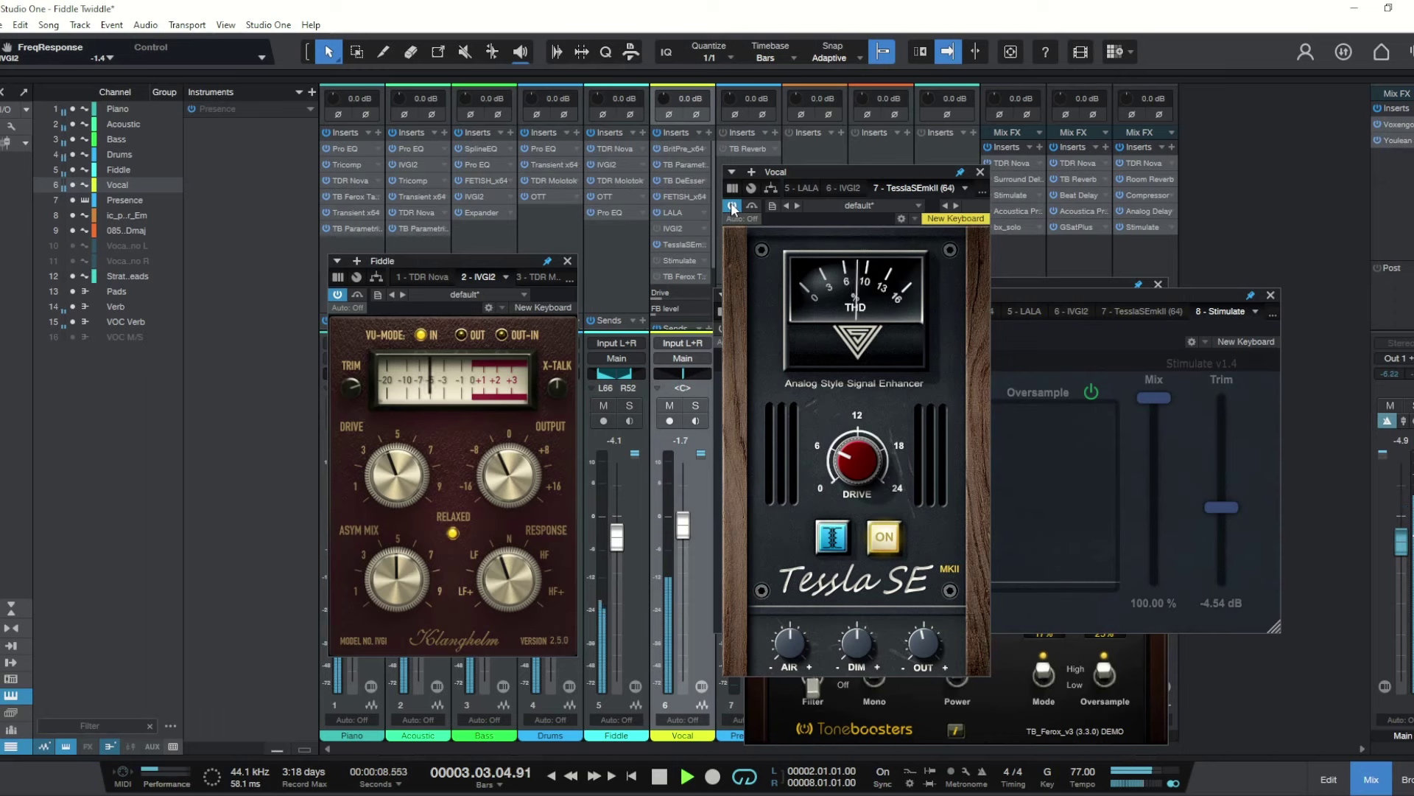
{"action": "key", "text": "space"}
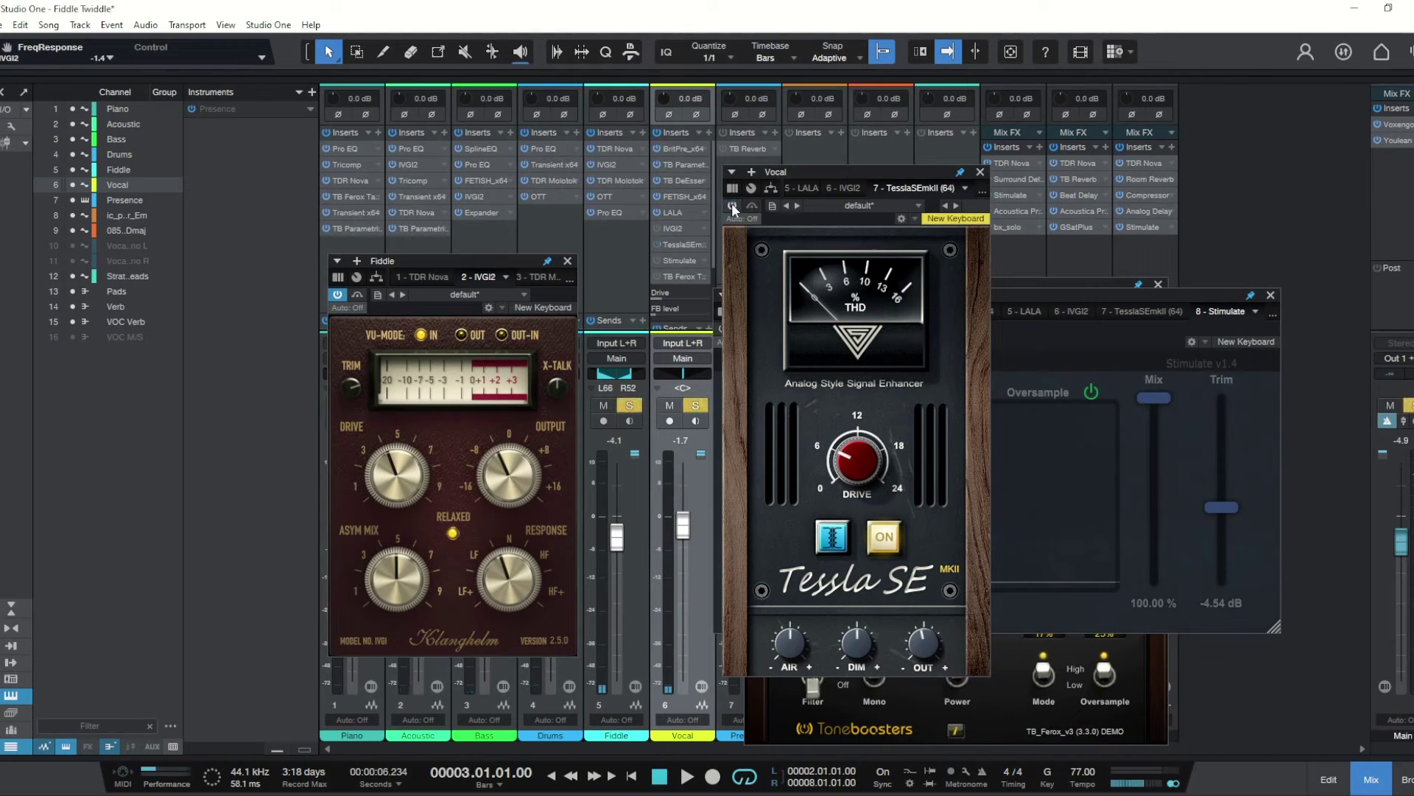
Compare the soloed Fiddle and Vocal tracks with TesslaSEmkII bypassed and active on the Vocal.
{"action": "key", "text": "space"}
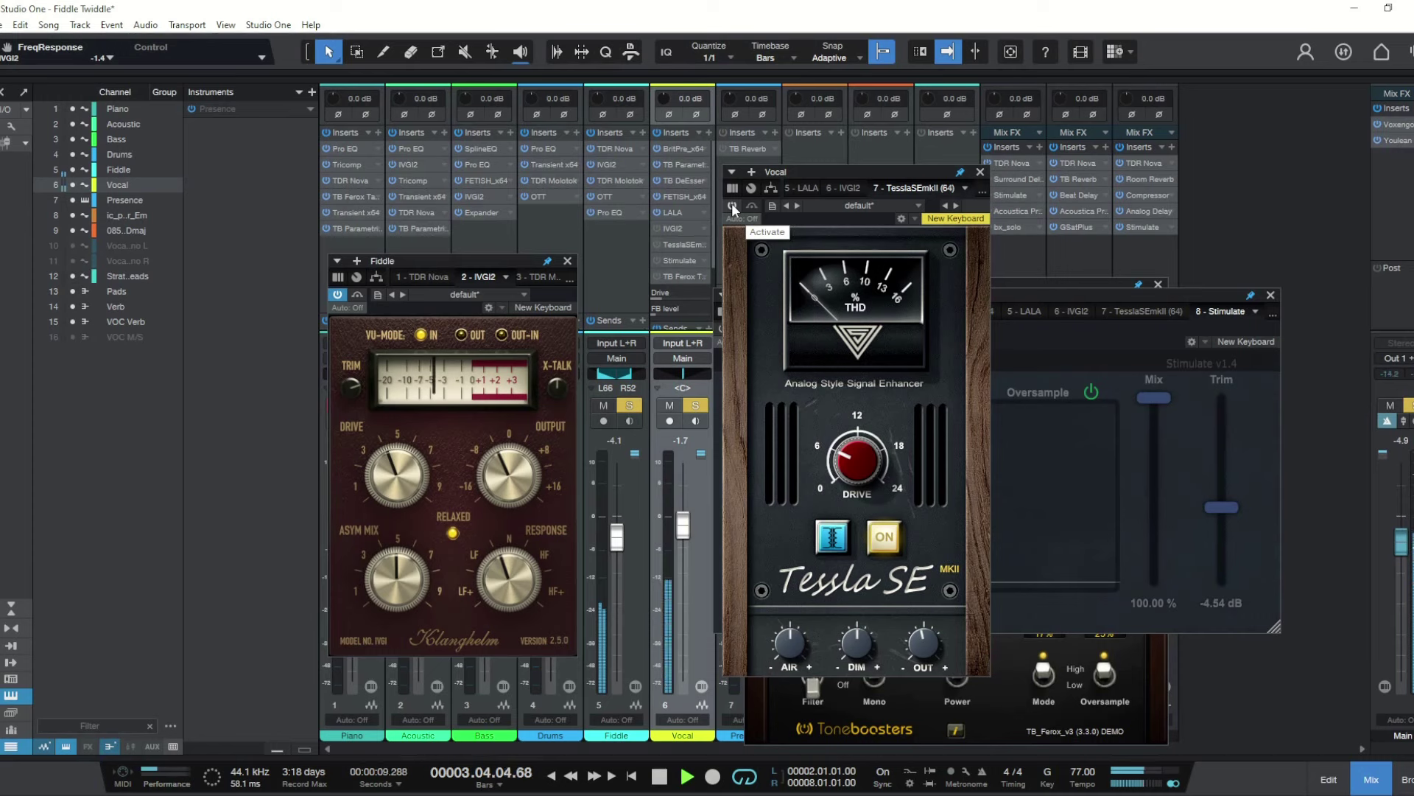
{"action": "key", "text": "space"}
{"action": "left_click", "coordinate": [731, 207]}
{"action": "key", "text": "space"}
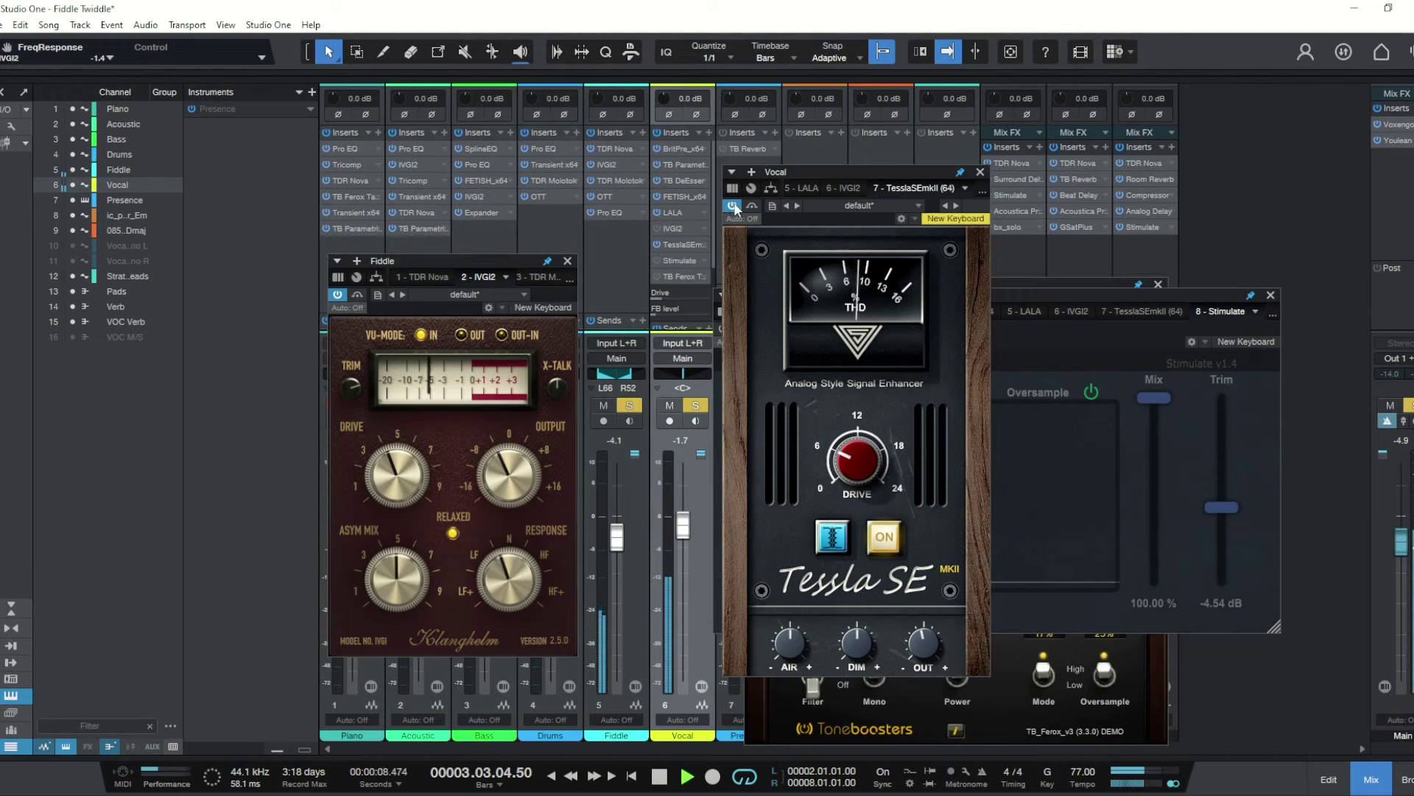
{"action": "key", "text": "space"}
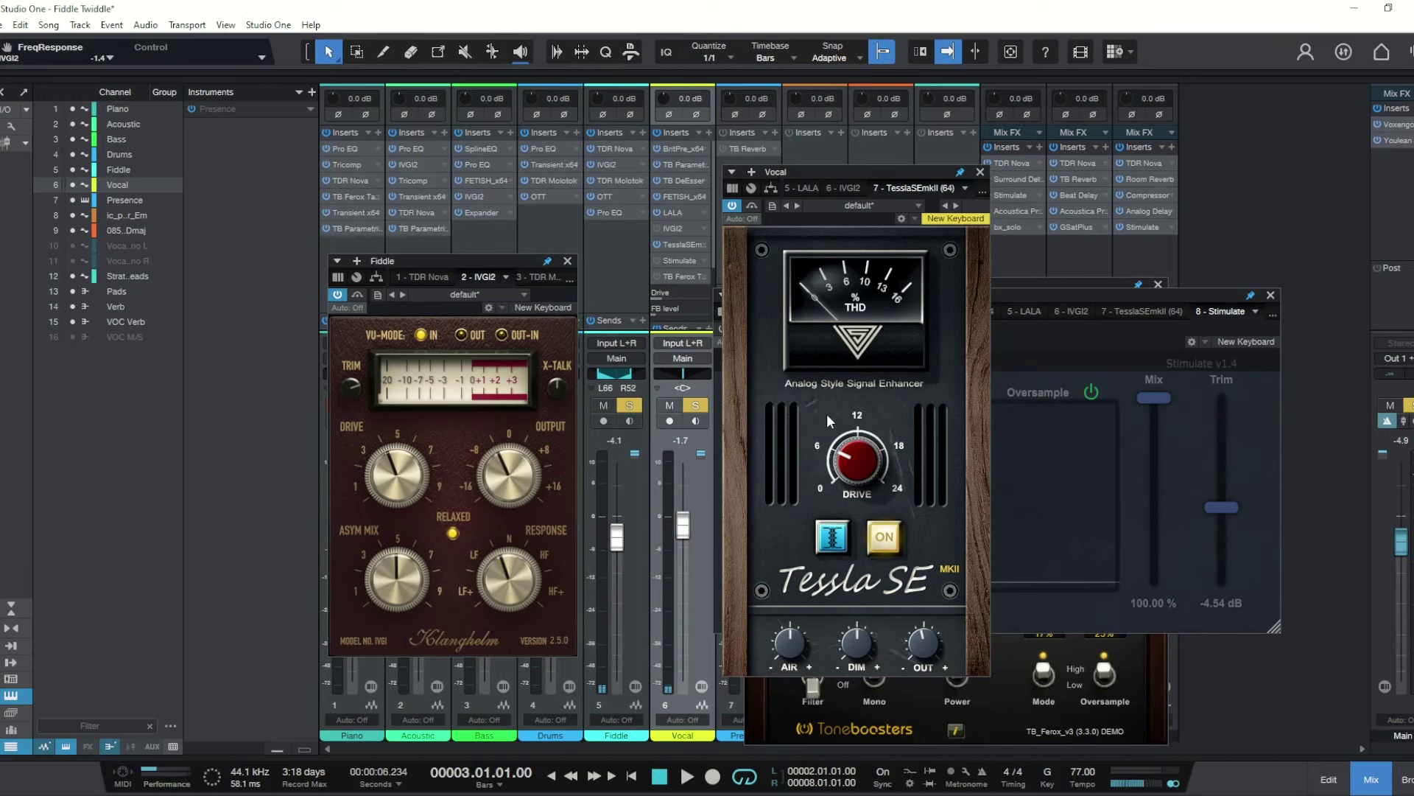
Unsolo the Fiddle and Vocal tracks and raise the AIR amount in TesslaSEmkII while the full mix plays.
{"action": "left_click", "coordinate": [629, 406]}
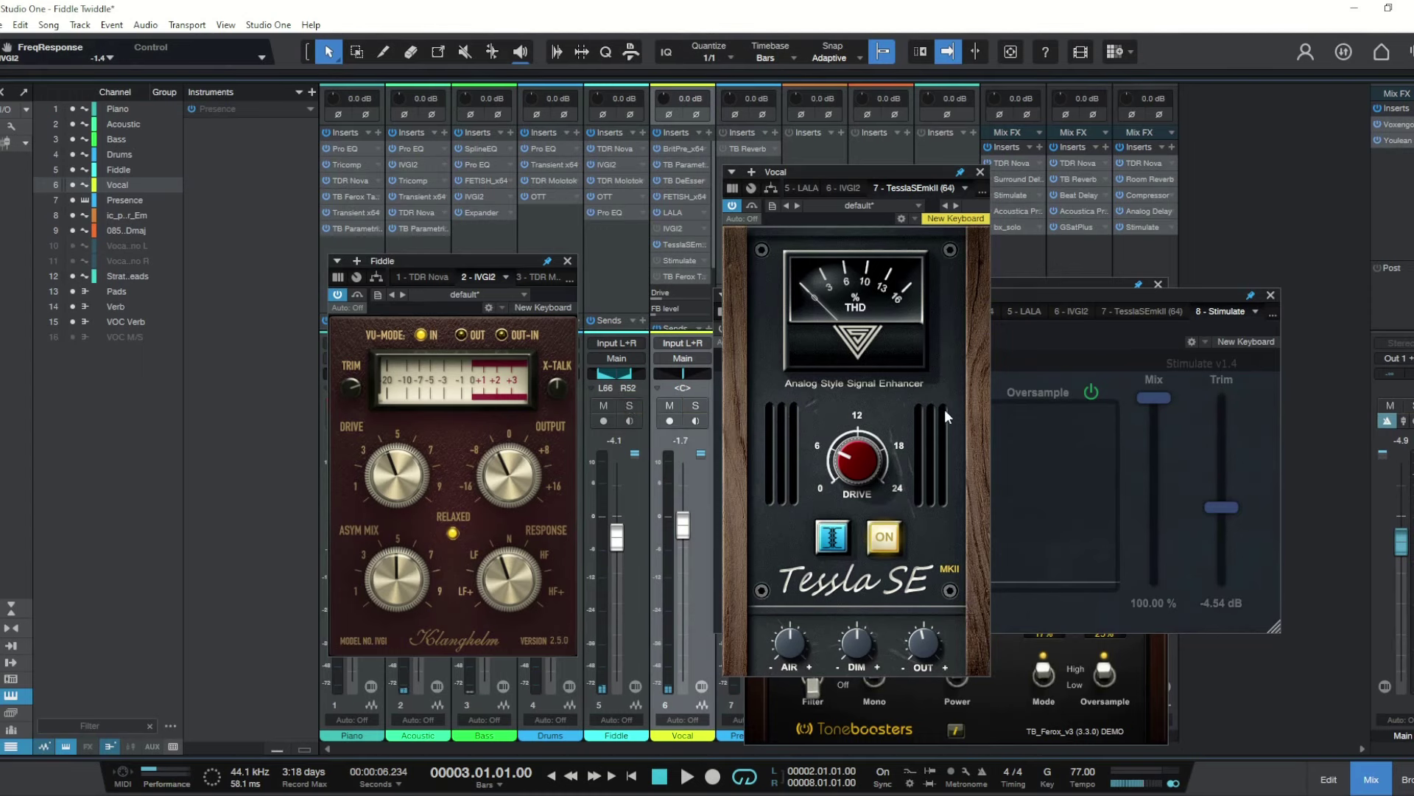
{"action": "key", "text": "space"}
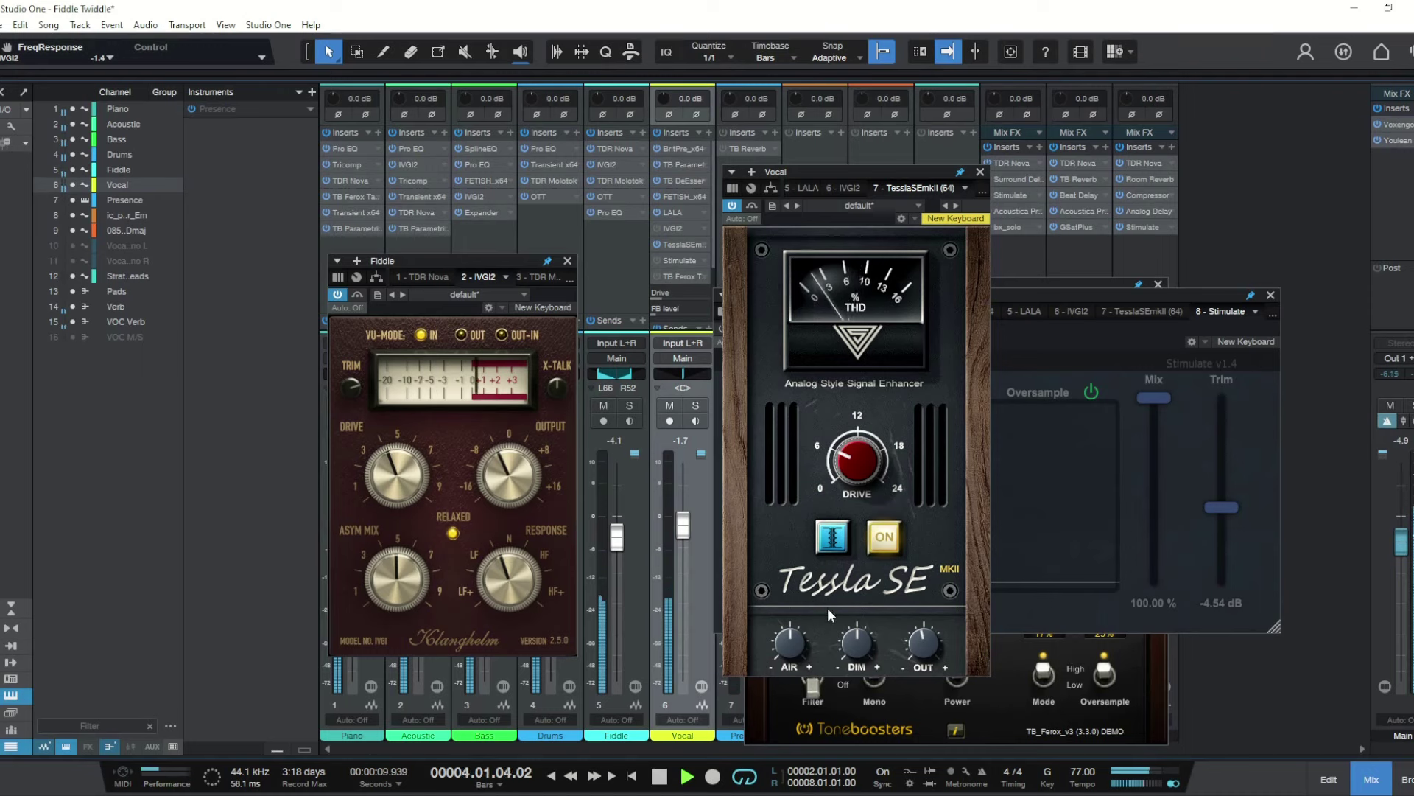
{"action": "key", "text": "space"}
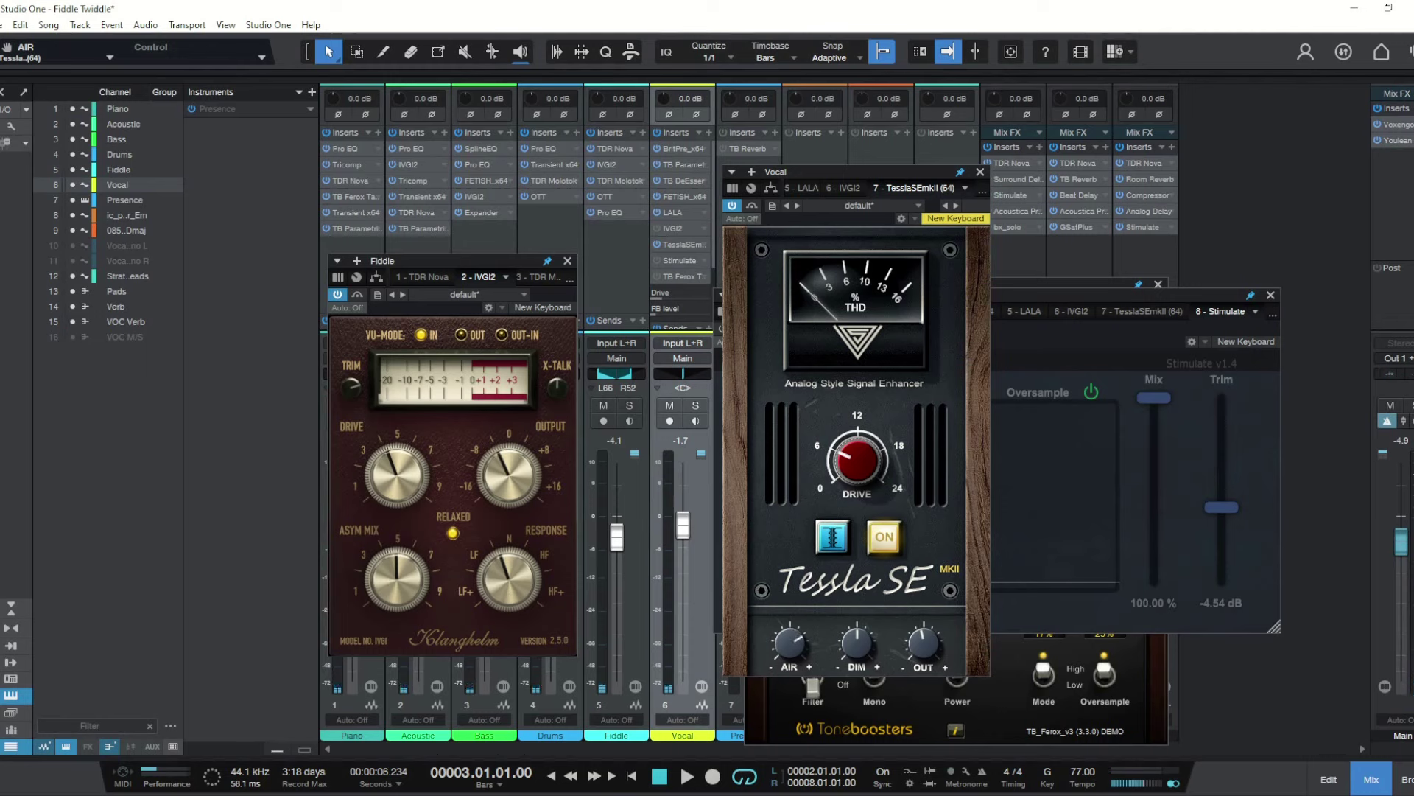
Compare the full mix with the AIR-boosted TesslaSEmkII bypassed and active on the Vocal.
{"action": "key", "text": "space"}
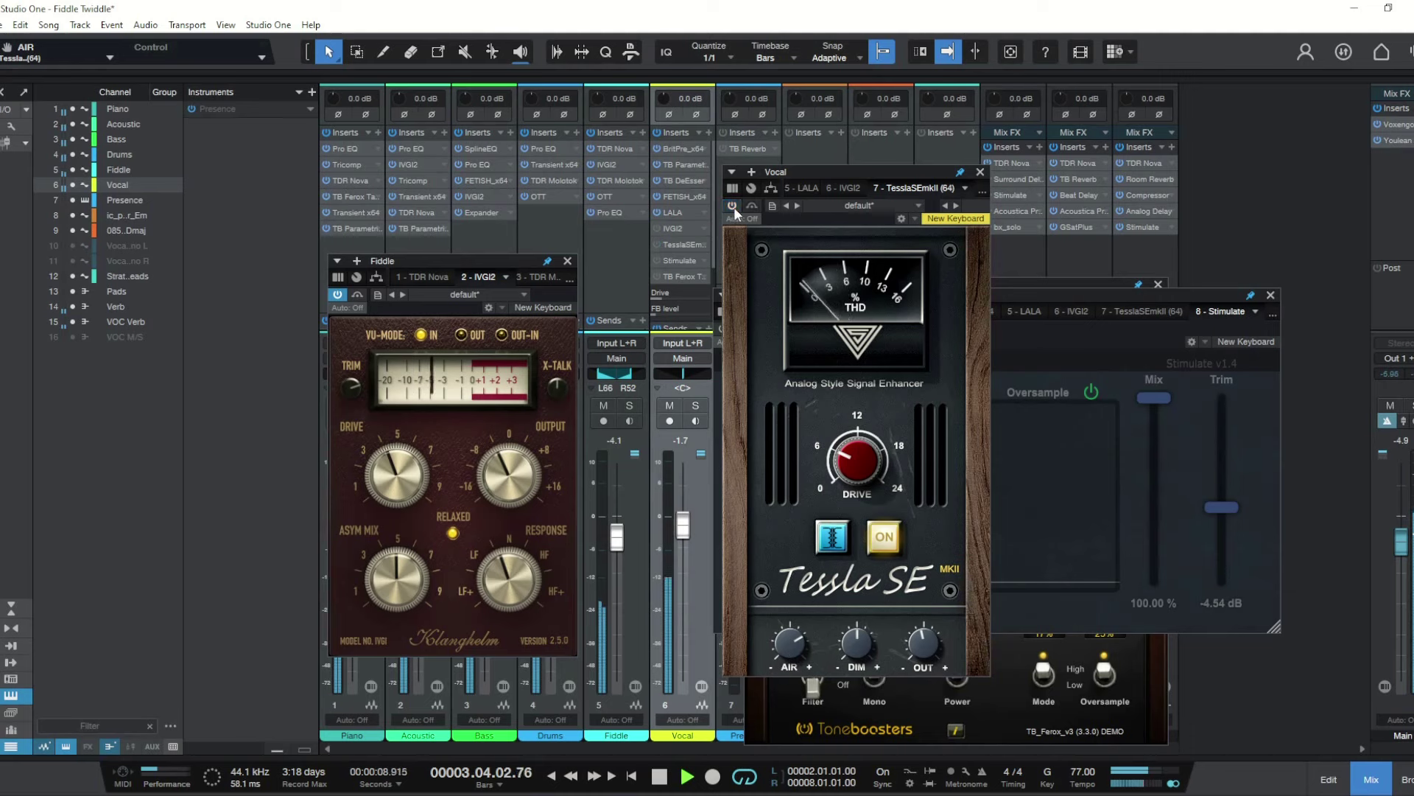
{"action": "key", "text": "space"}
{"action": "left_click", "coordinate": [734, 208]}
{"action": "key", "text": "space"}
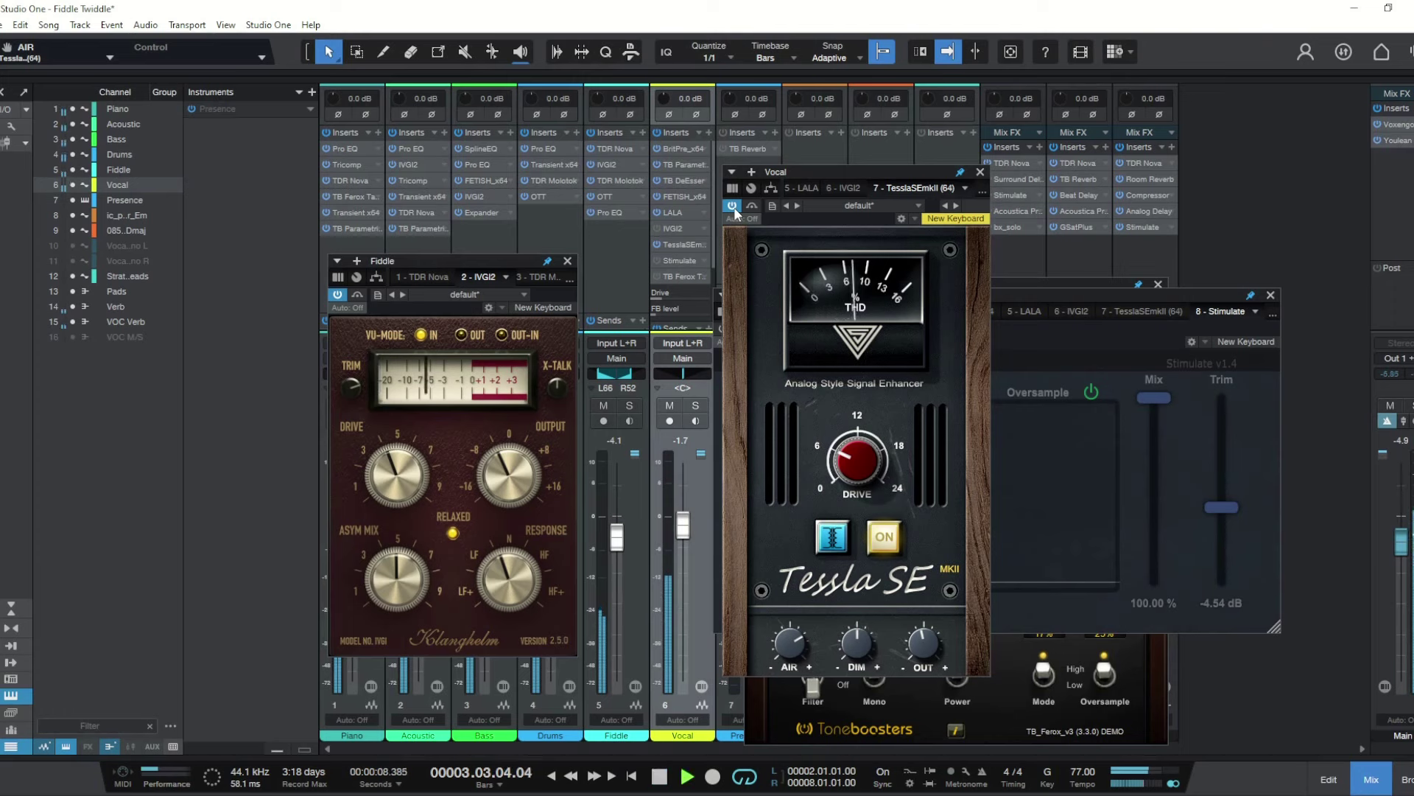
{"action": "key", "text": "space"}
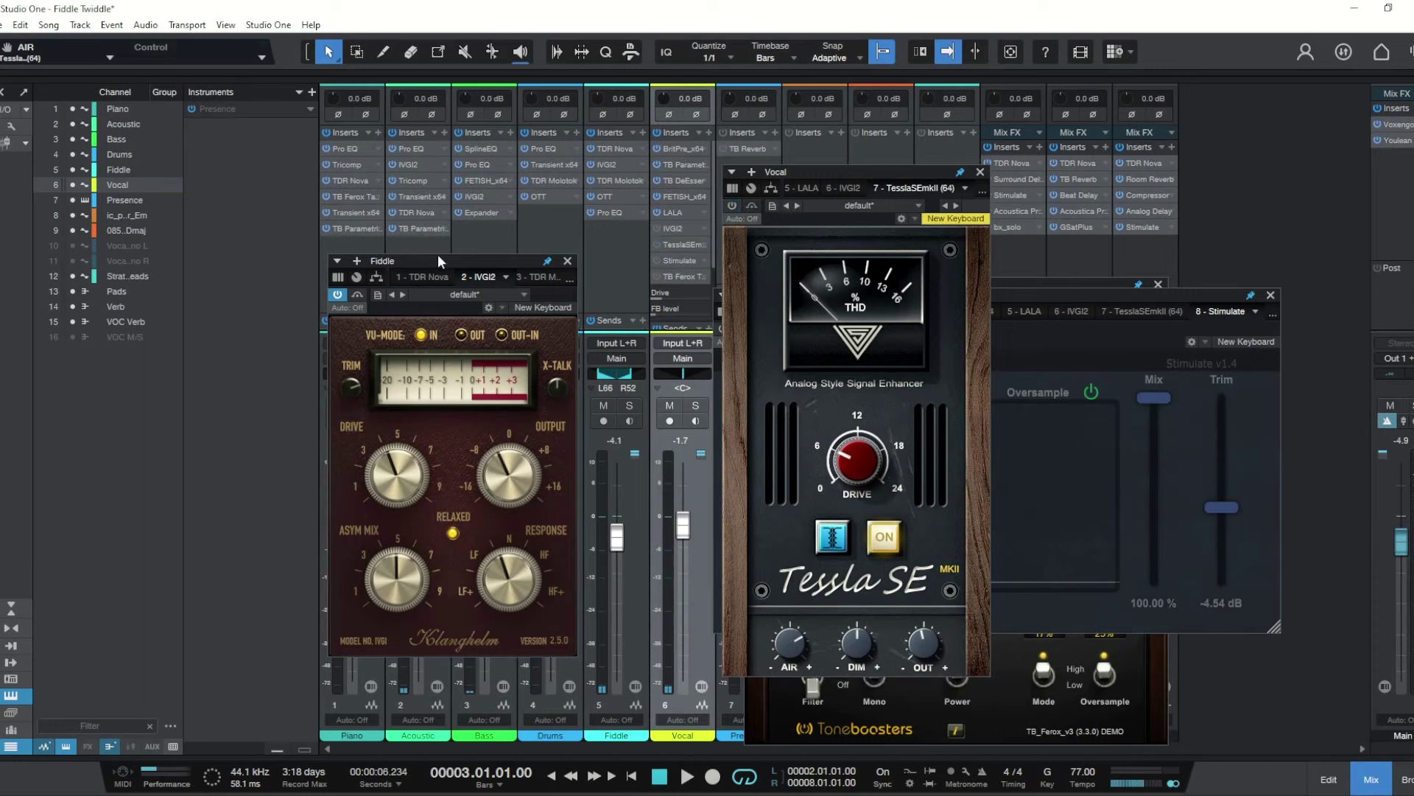
Compare the full mix with the Fiddle's IVGI2 and the Vocal's TesslaSEmkII both bypassed and both active.
{"action": "left_click", "coordinate": [336, 295]}
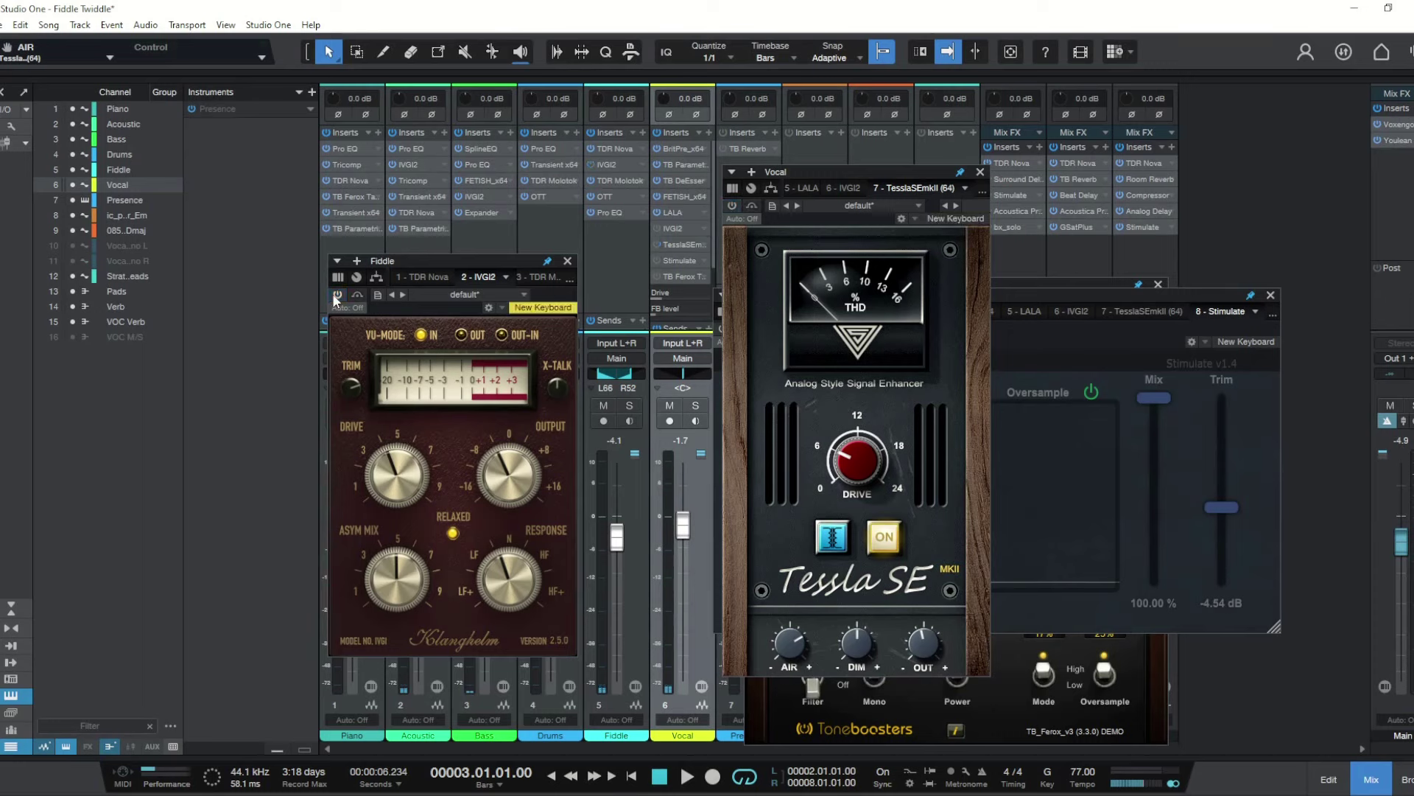
{"action": "key", "text": "space"}
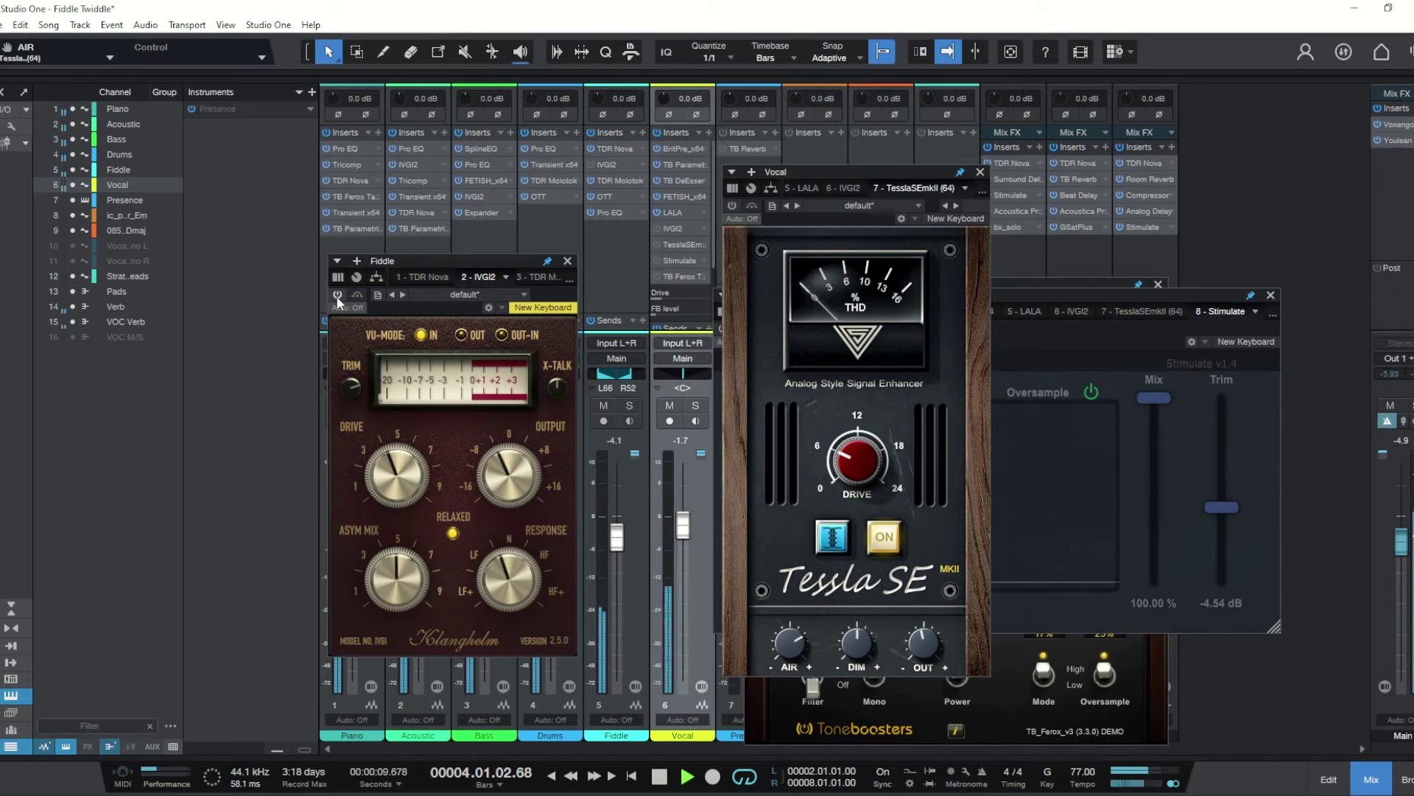
{"action": "key", "text": "space"}
{"action": "left_click", "coordinate": [731, 207]}
{"action": "key", "text": "space"}
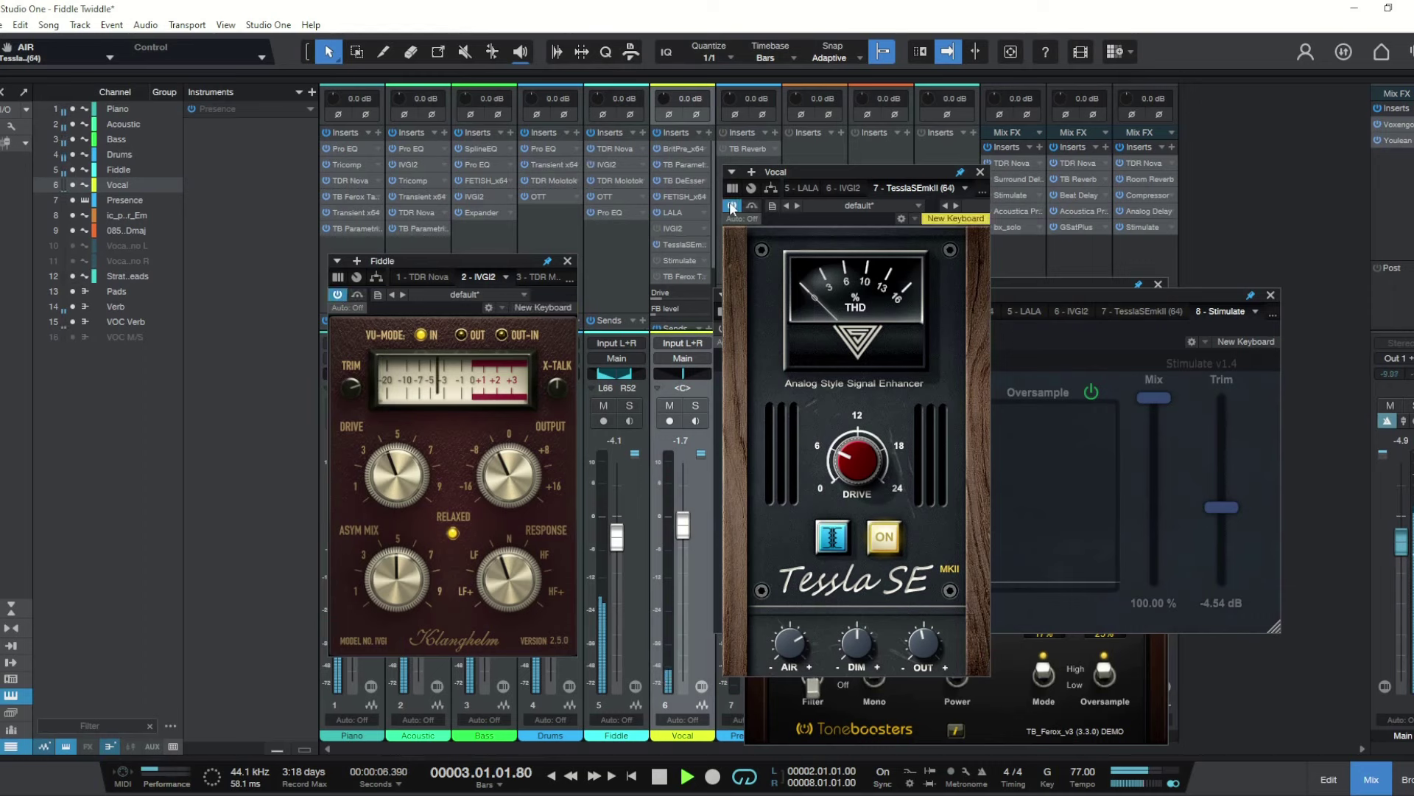
{"action": "left_click", "coordinate": [731, 204]}
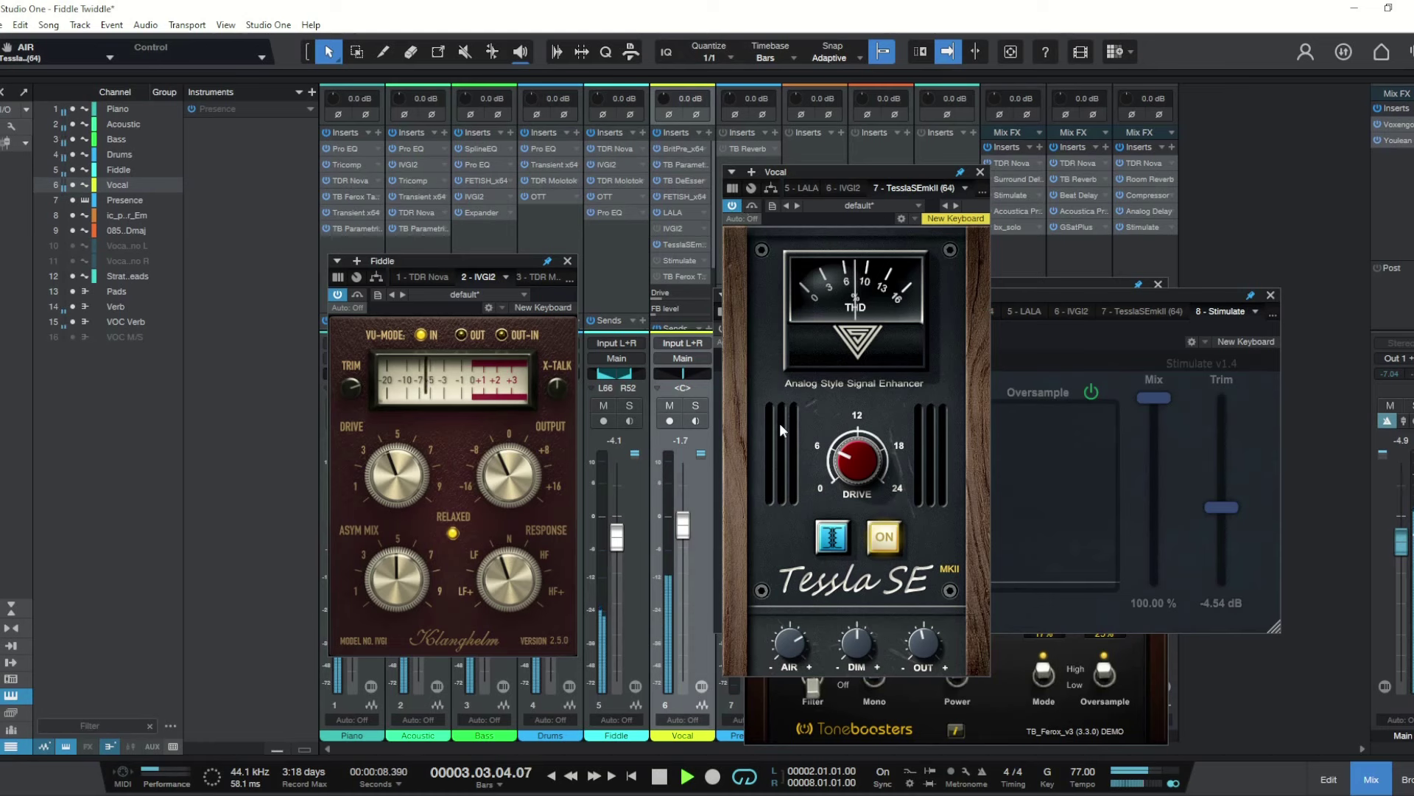
{"action": "key", "text": "space"}
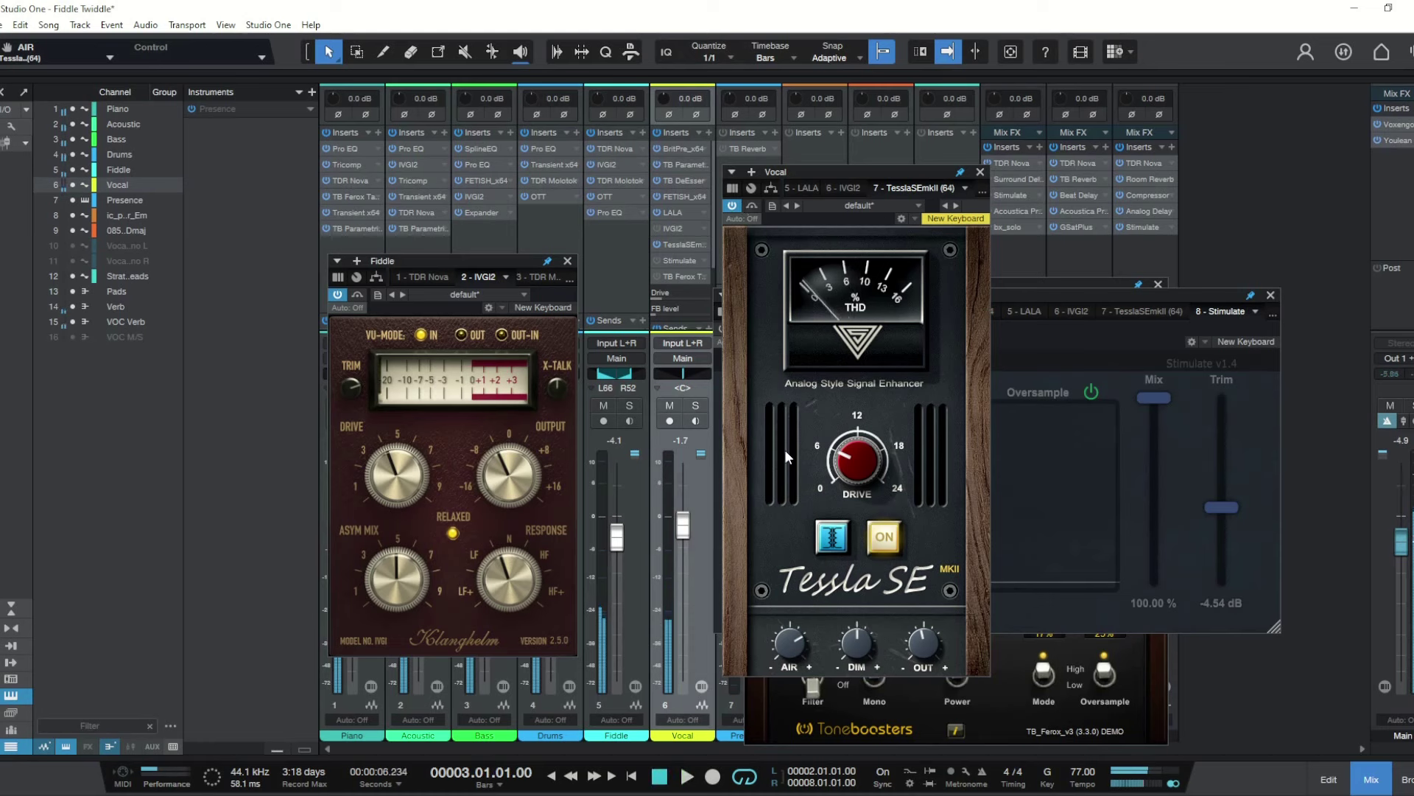
Place the Vocal's TB Ferox Tape Emulator beside TesslaSEmkII and compare the full mix with both bypassed and both active, leaving them on.
{"action": "left_click", "coordinate": [680, 276]}
{"action": "left_click_drag", "start_coordinate": [851, 283], "coordinate": [1099, 214]}
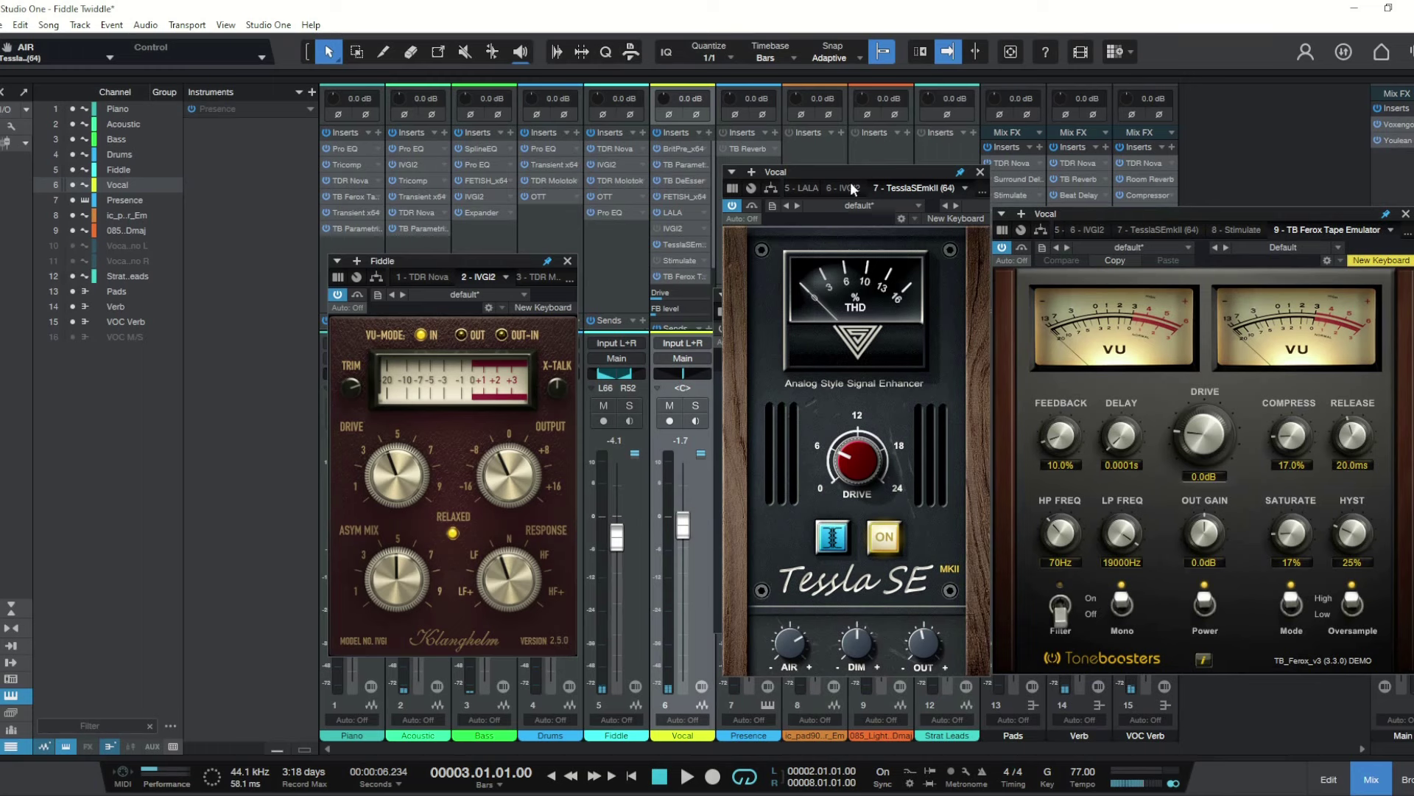
{"action": "left_click", "coordinate": [732, 209]}
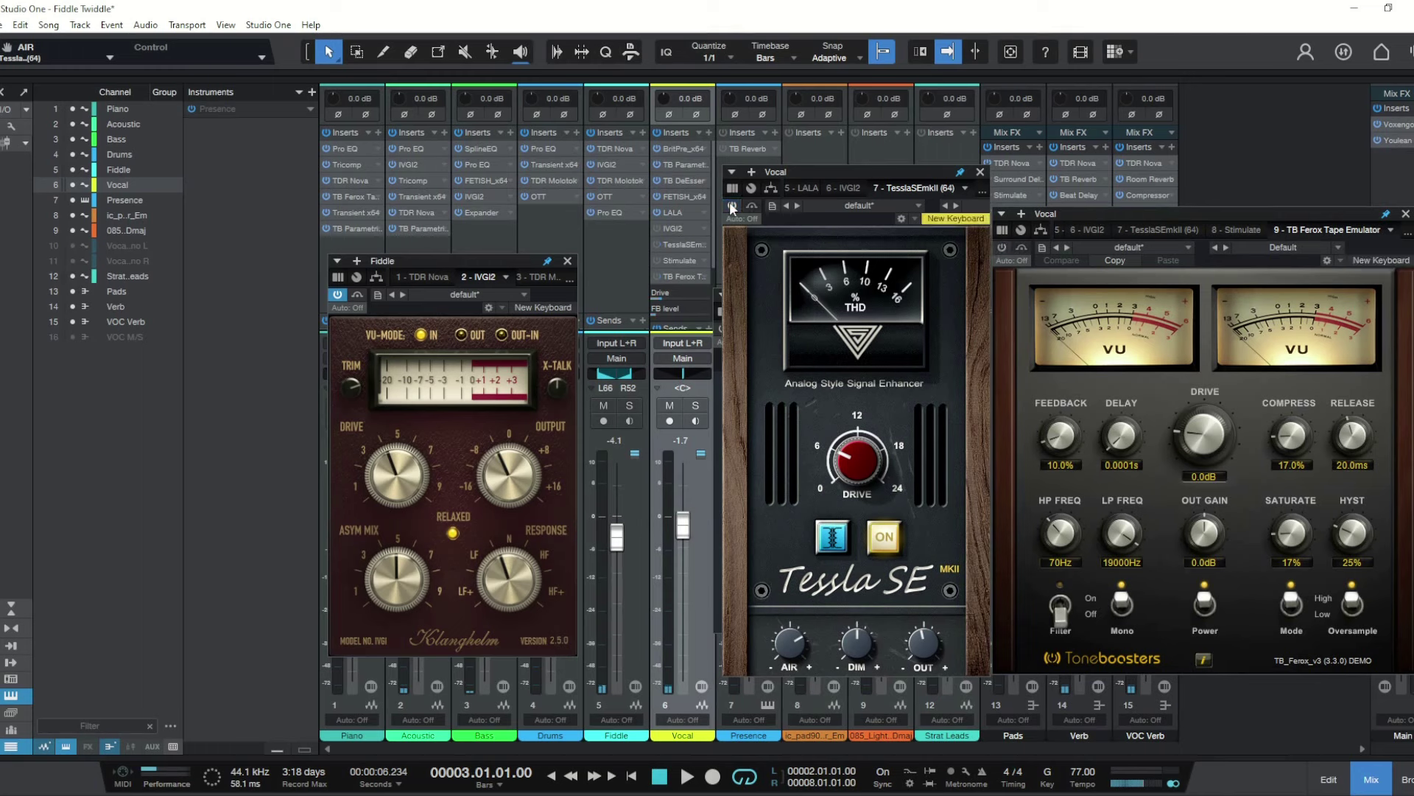
{"action": "key", "text": "space"}
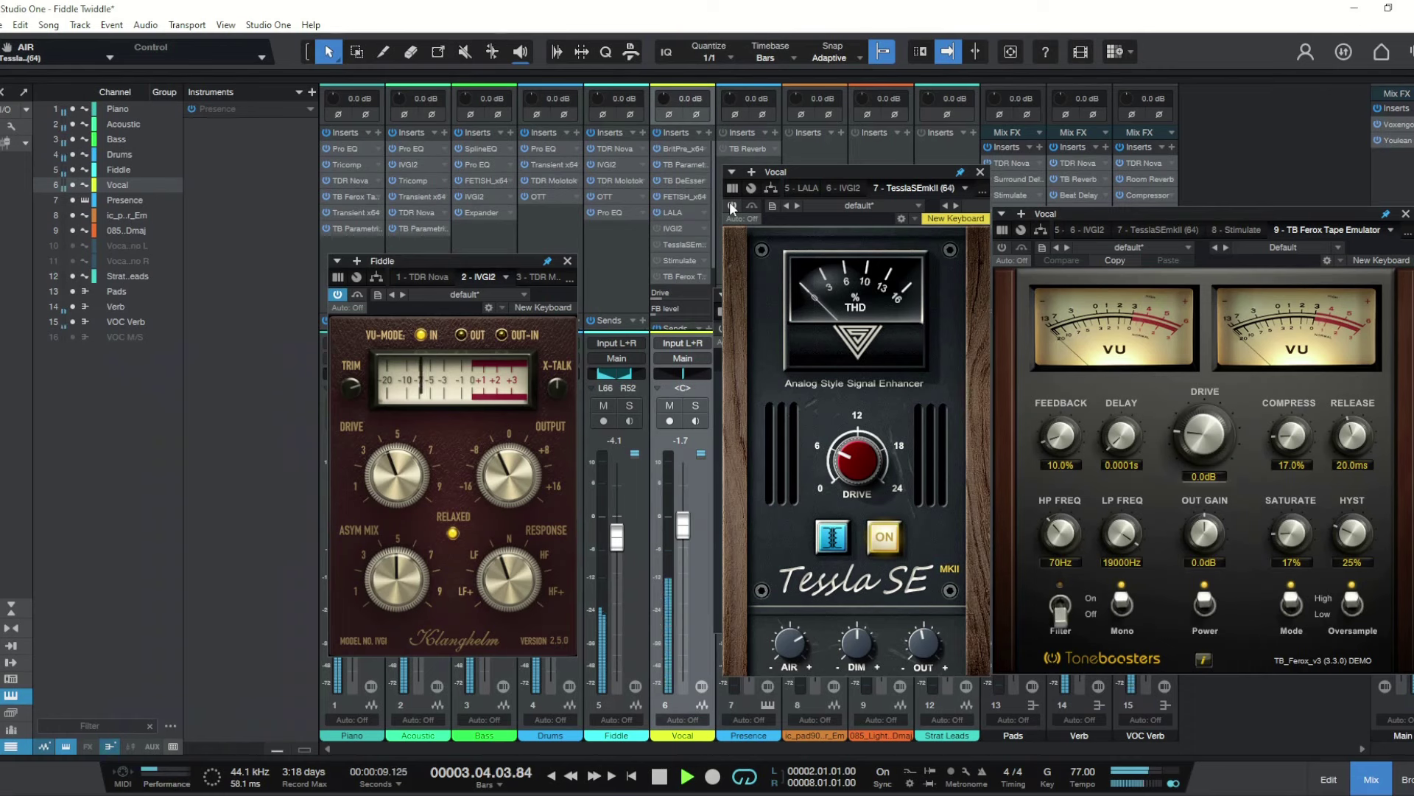
{"action": "left_click", "coordinate": [999, 248]}
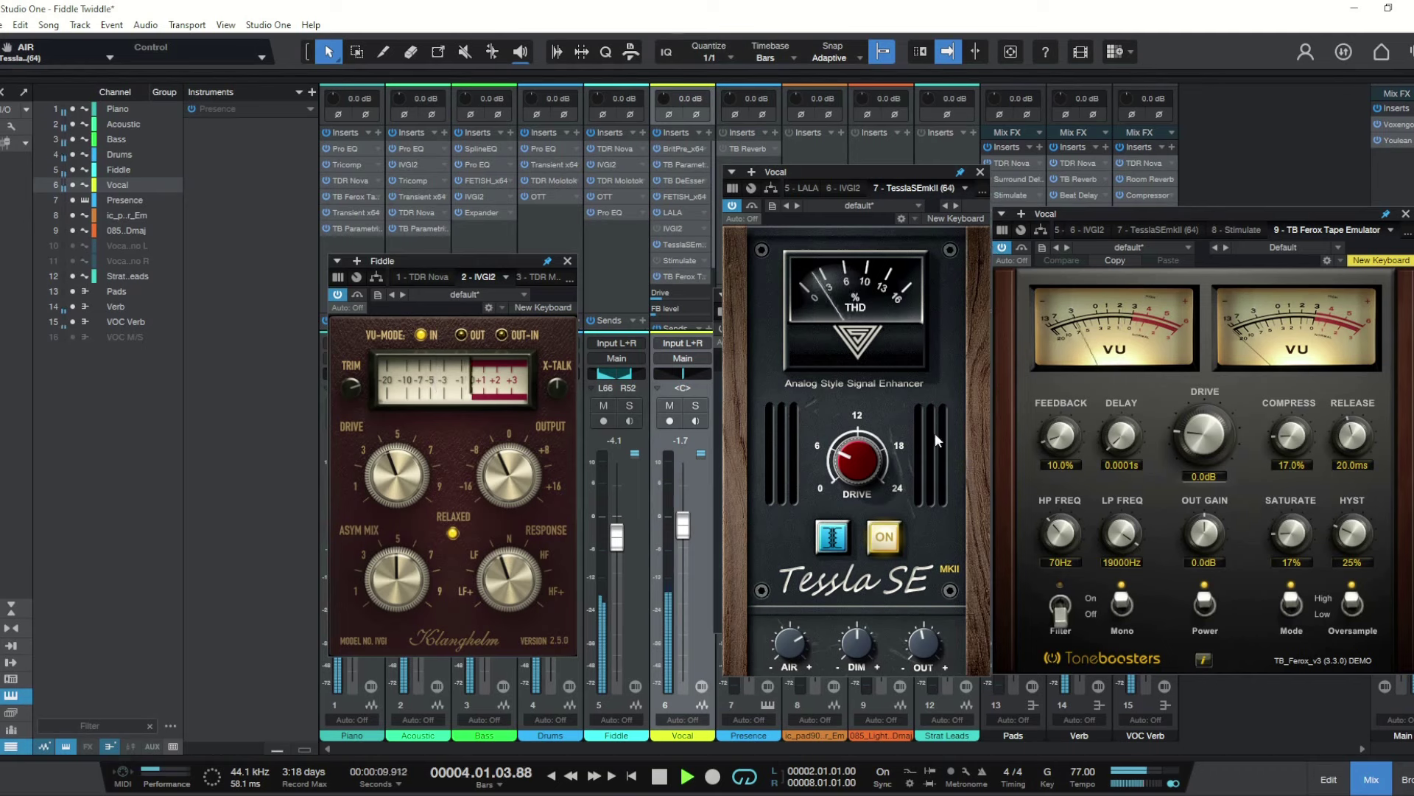
{"action": "key", "text": "space"}
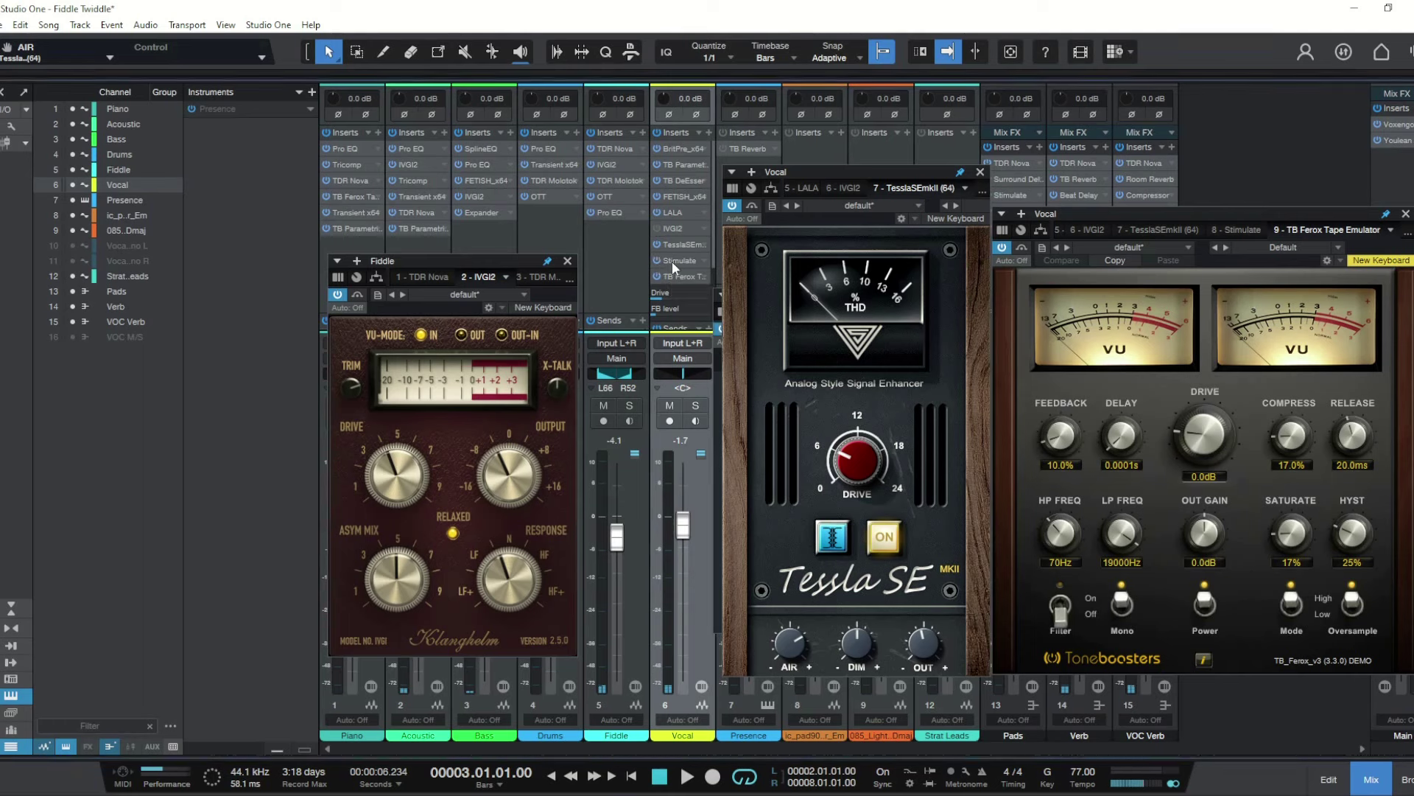
Compare the full mix with the Vocal's Stimulate bypassed and active alongside TesslaSEmkII and TB Ferox Tape Emulator.
{"action": "key", "text": "space"}
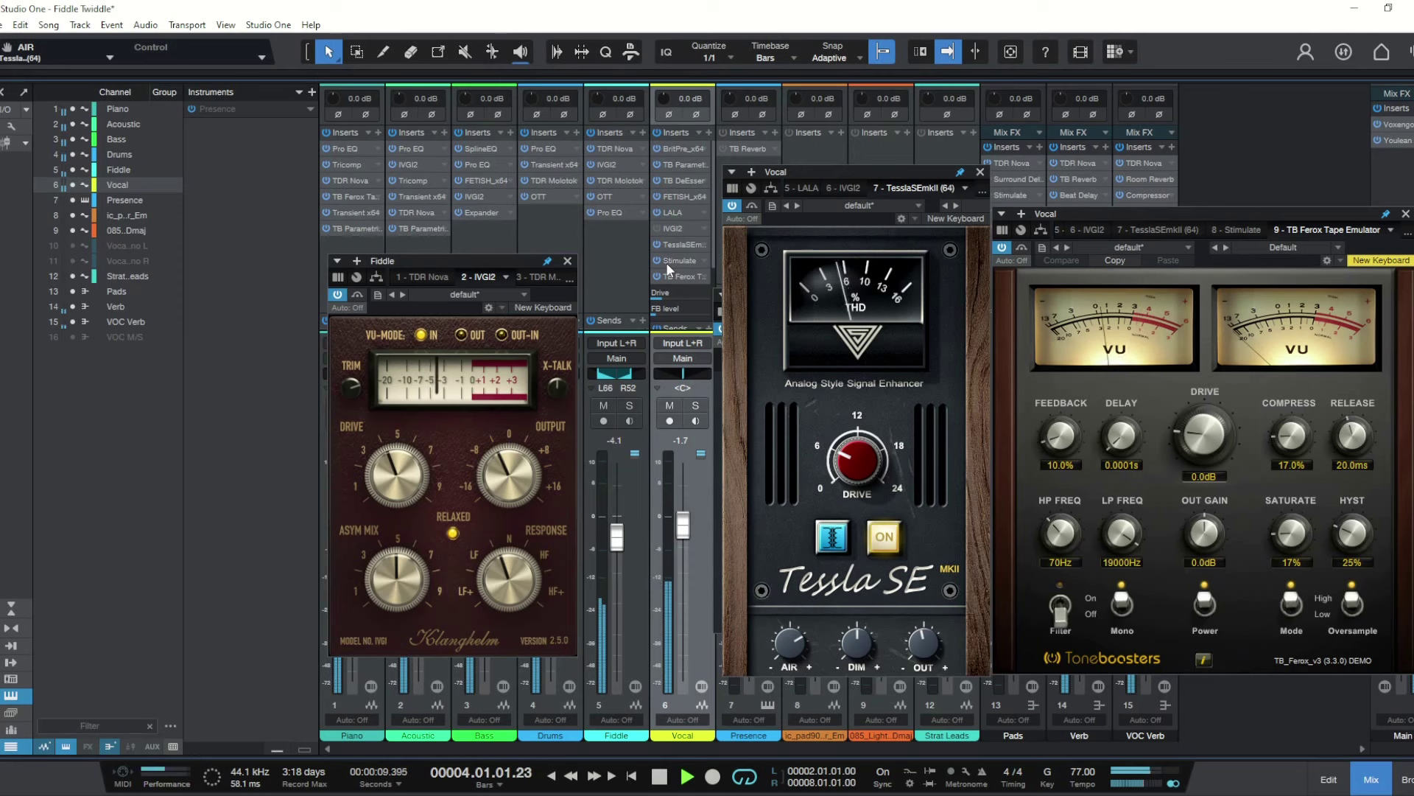
{"action": "key", "text": "space"}
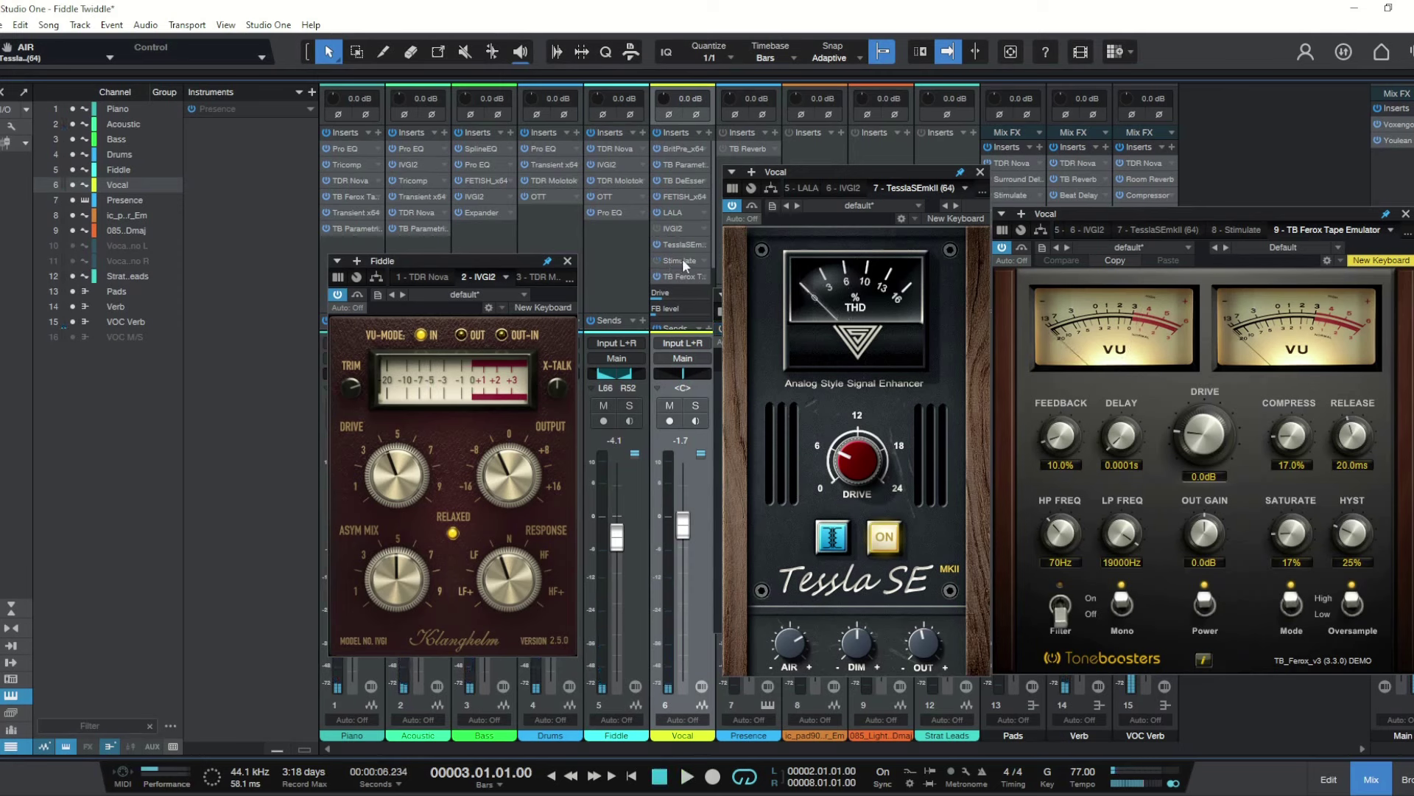
{"action": "key", "text": "space"}
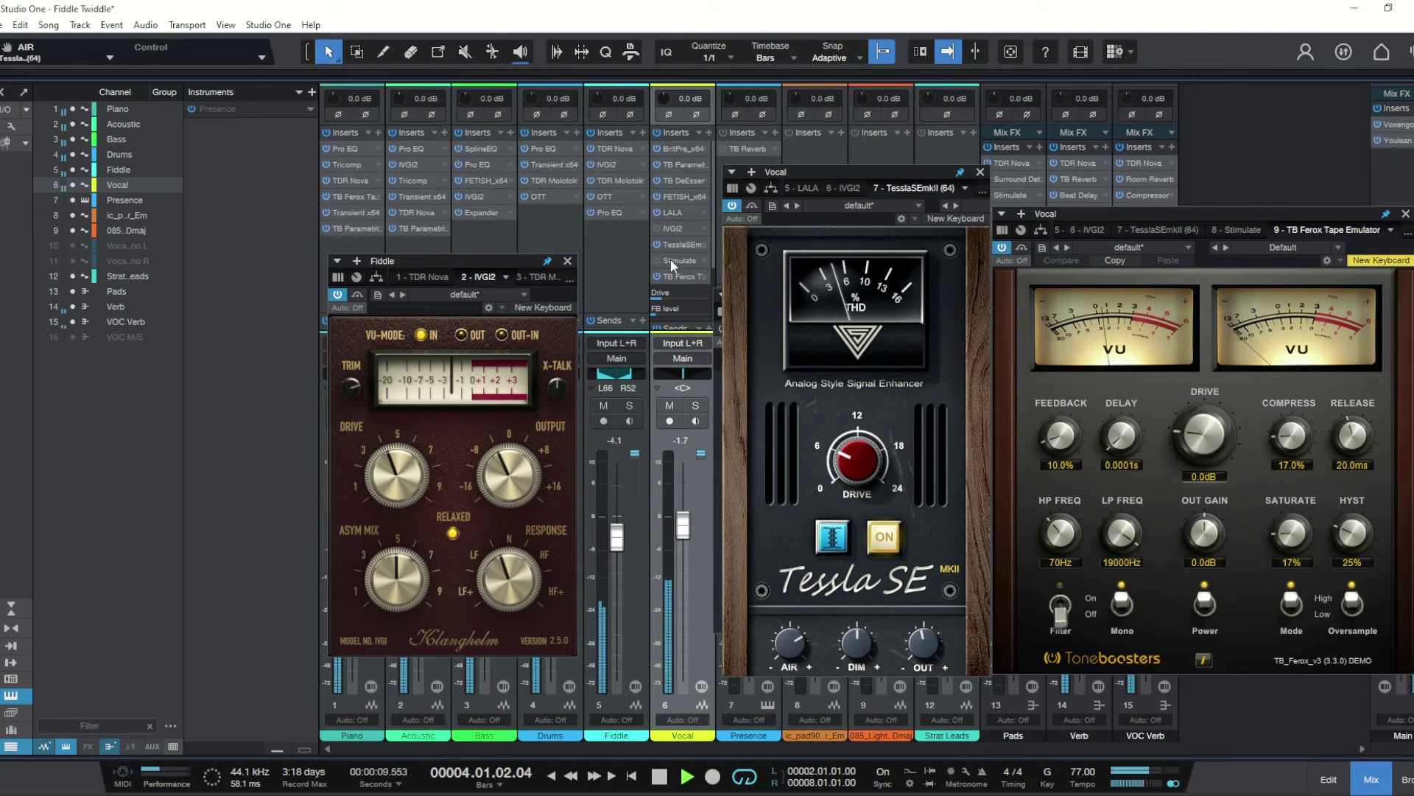
{"action": "key", "text": "space"}
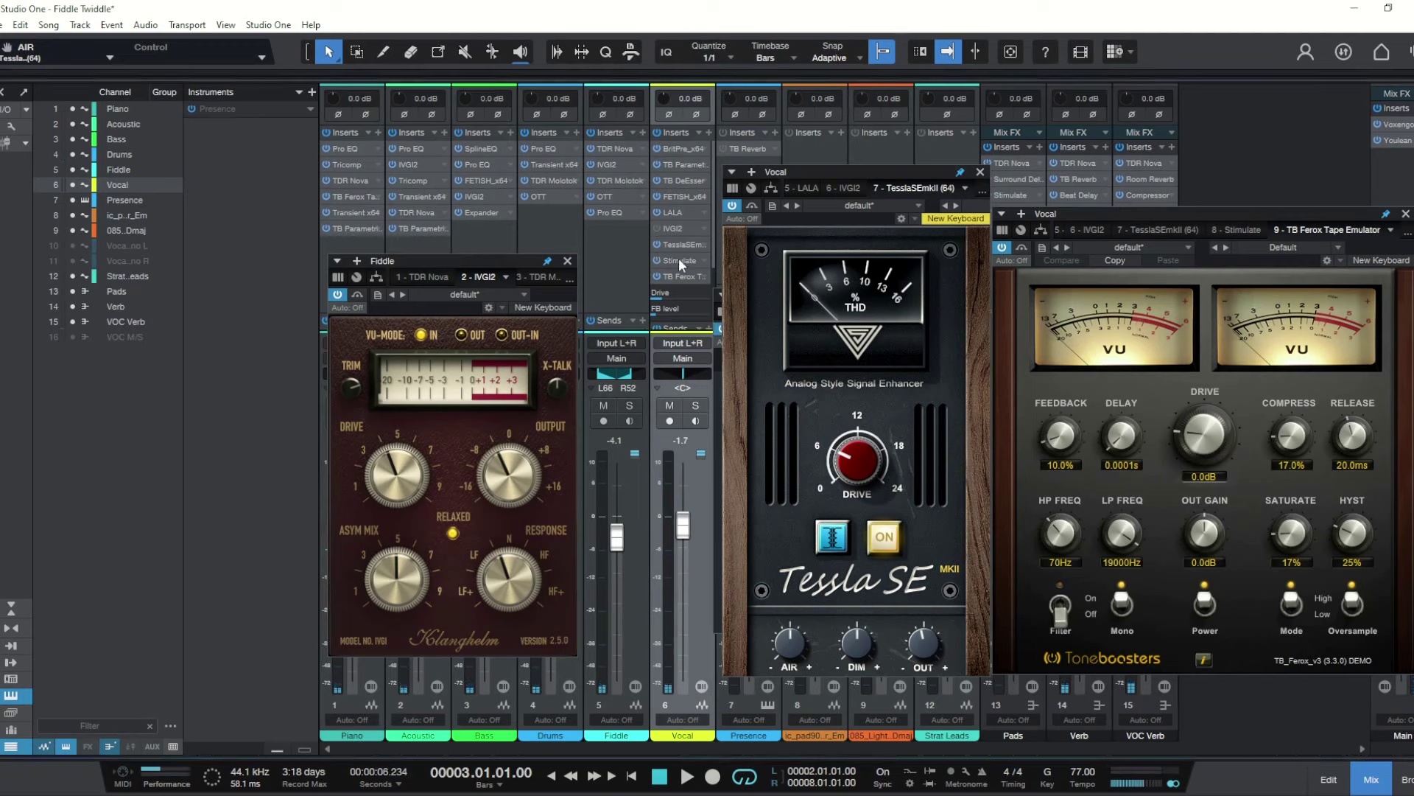
{"action": "key", "text": "space"}
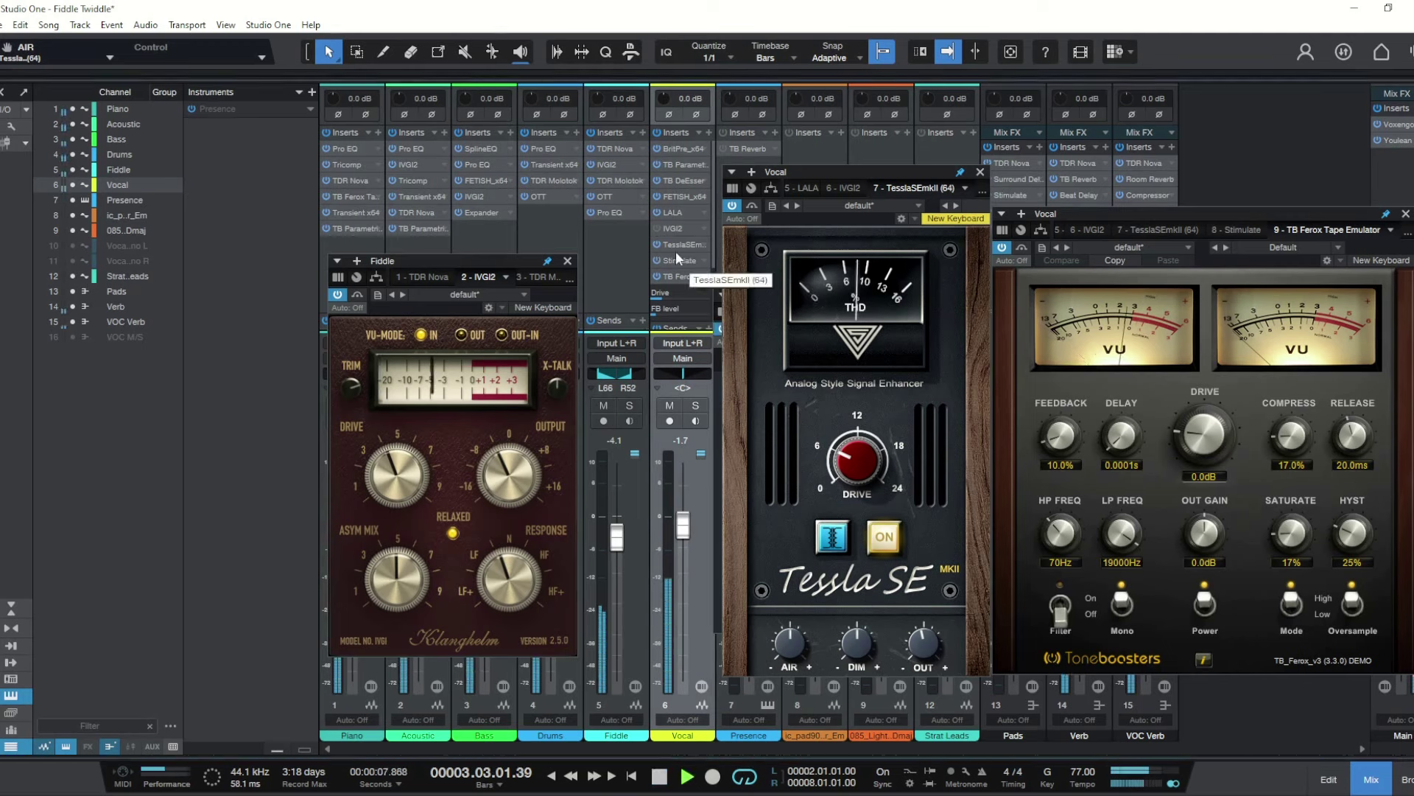
{"action": "key", "text": "space"}
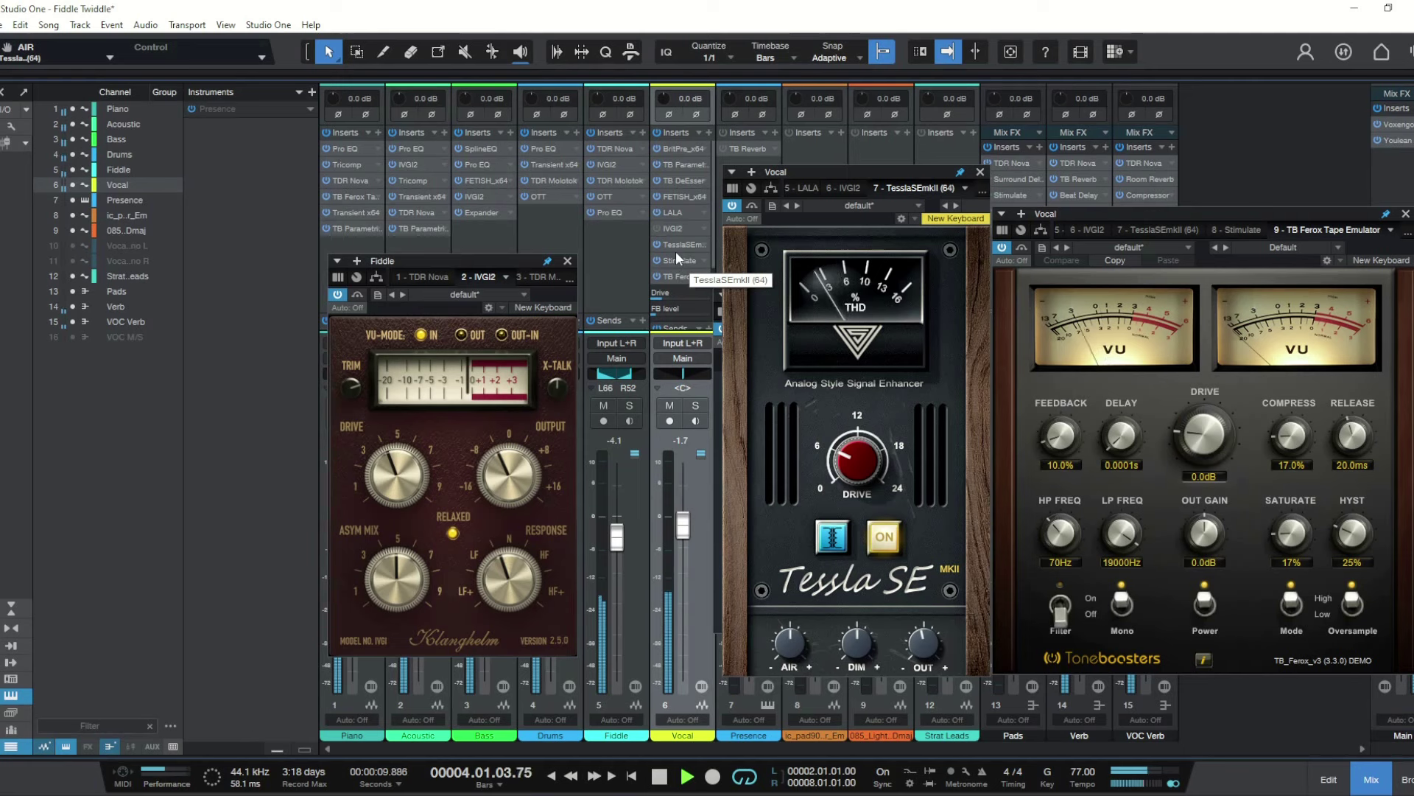
On the Vocal's Stimulate, set Even to 4.56 dB and Amount to 50.00 %, and close the plug-in.
{"action": "left_click", "coordinate": [676, 259]}
{"action": "left_click_drag", "start_coordinate": [660, 446], "coordinate": [673, 461]}
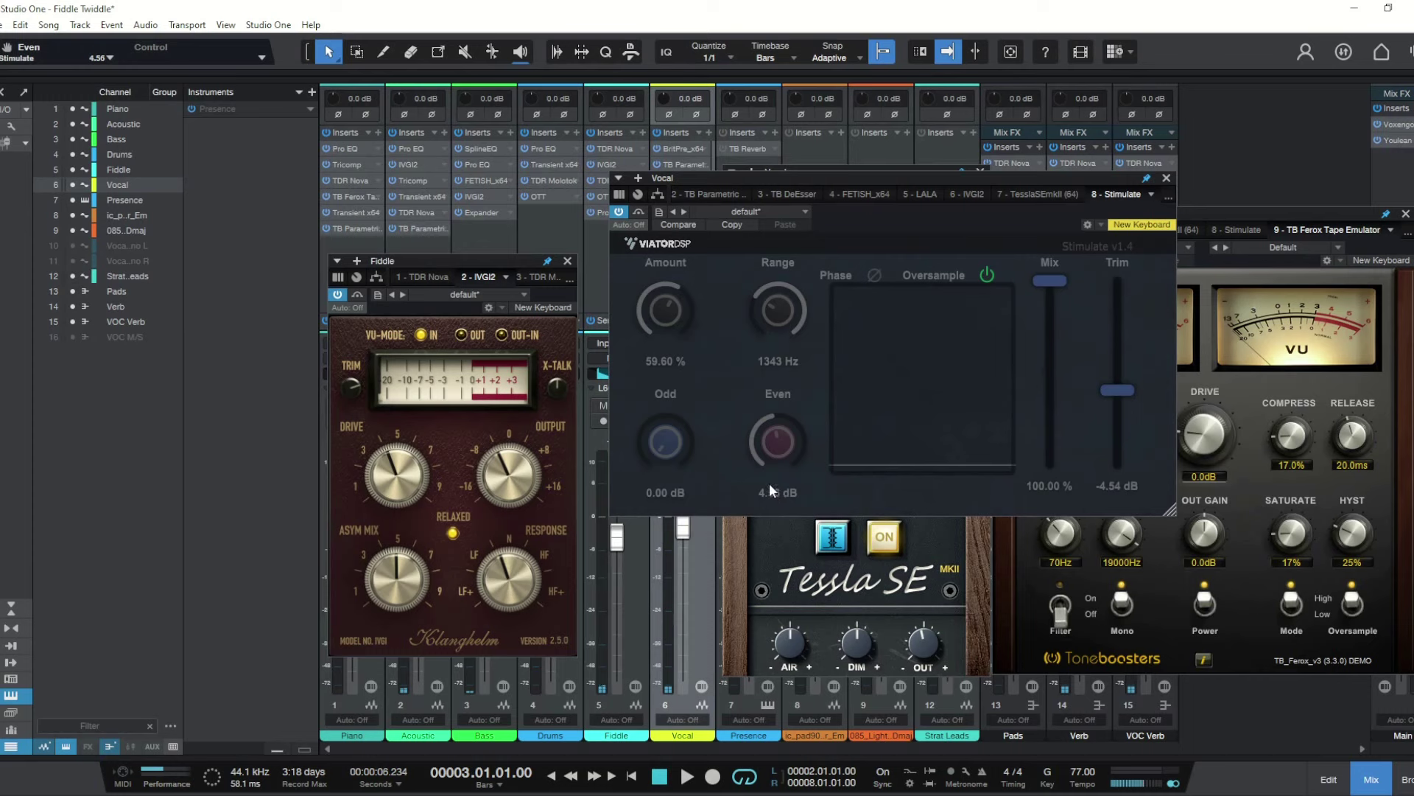
{"action": "left_click_drag", "start_coordinate": [663, 323], "coordinate": [669, 336]}
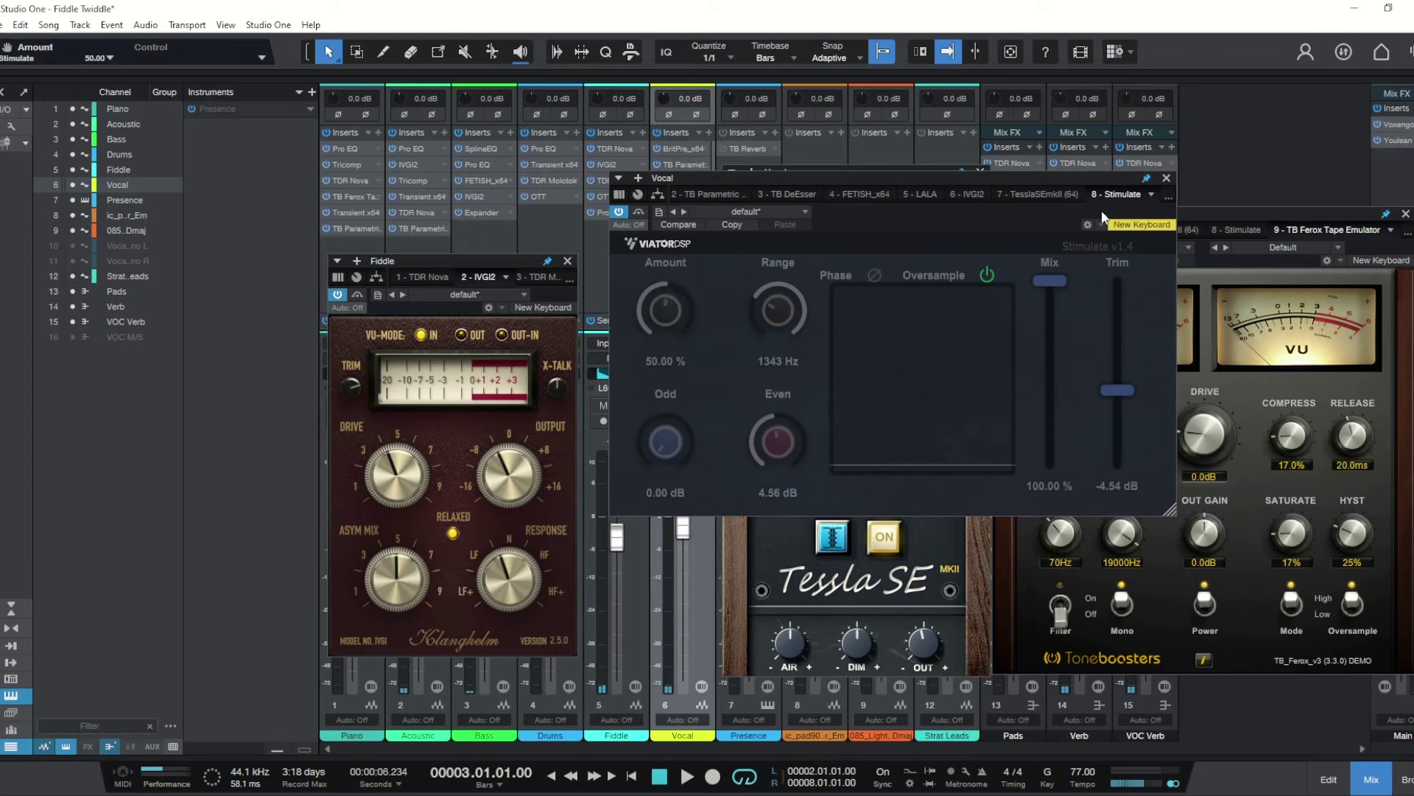
{"action": "left_click", "coordinate": [1165, 179]}
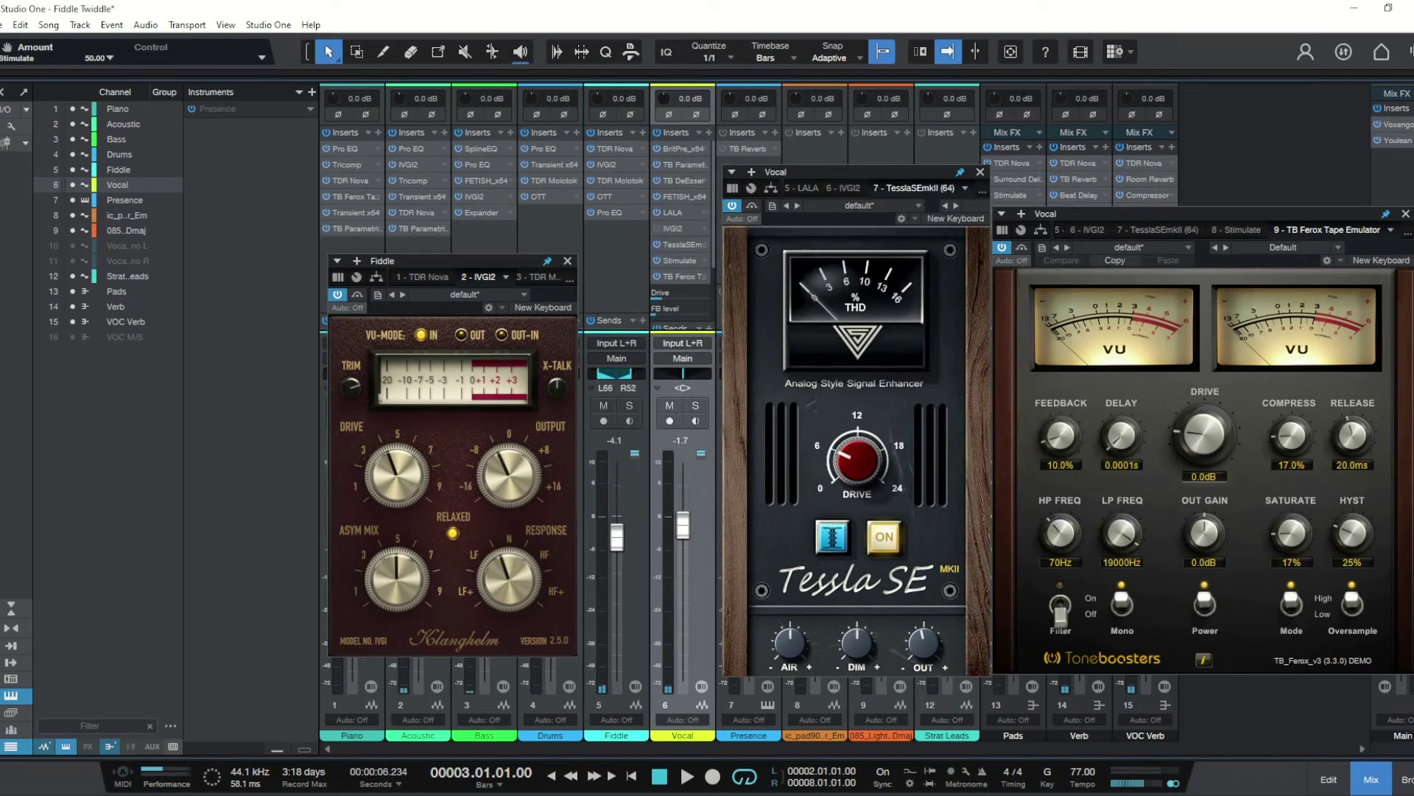
Adjust AIR slightly on the Vocal's TesslaSEmkII and audition the full mix.
{"action": "left_click", "coordinate": [789, 644]}
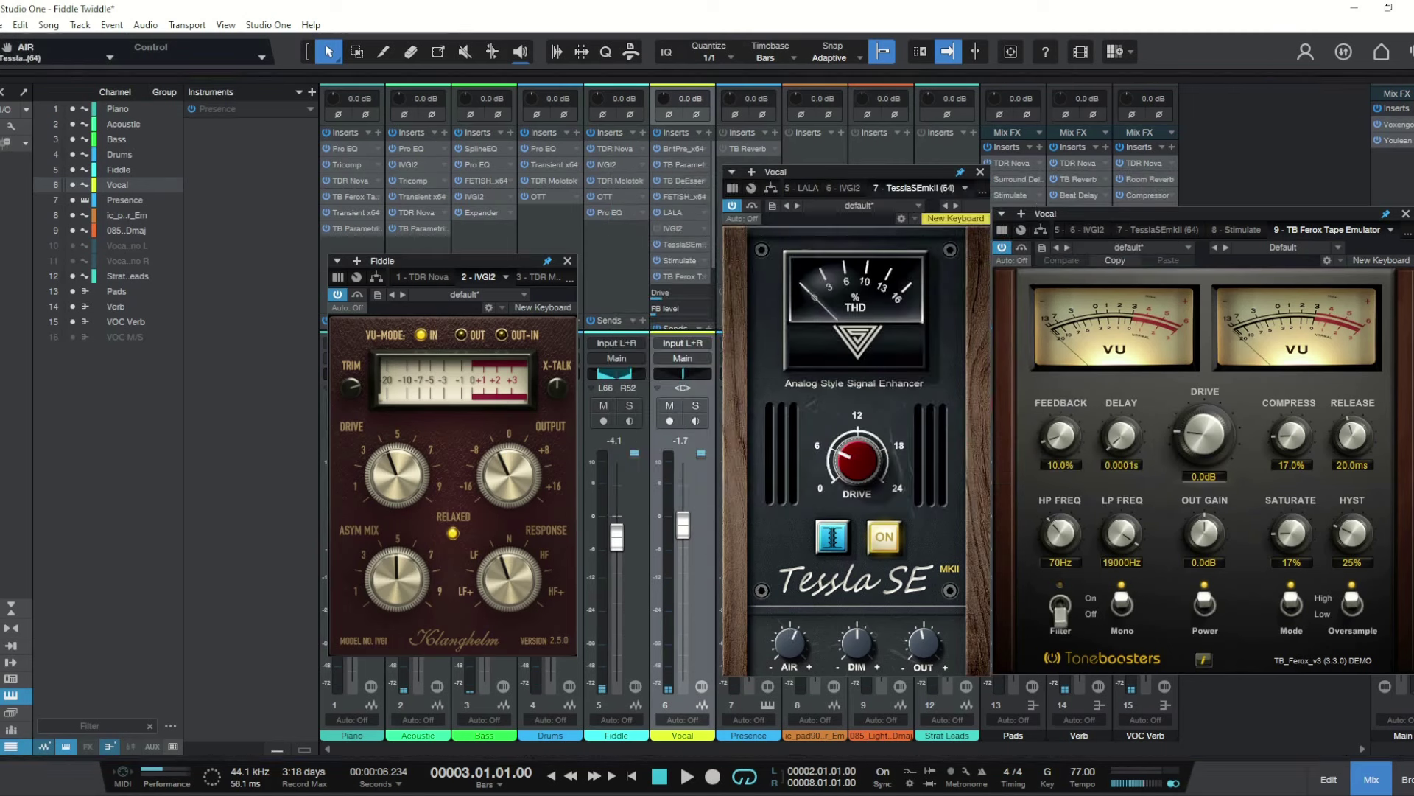
{"action": "key", "text": "space"}
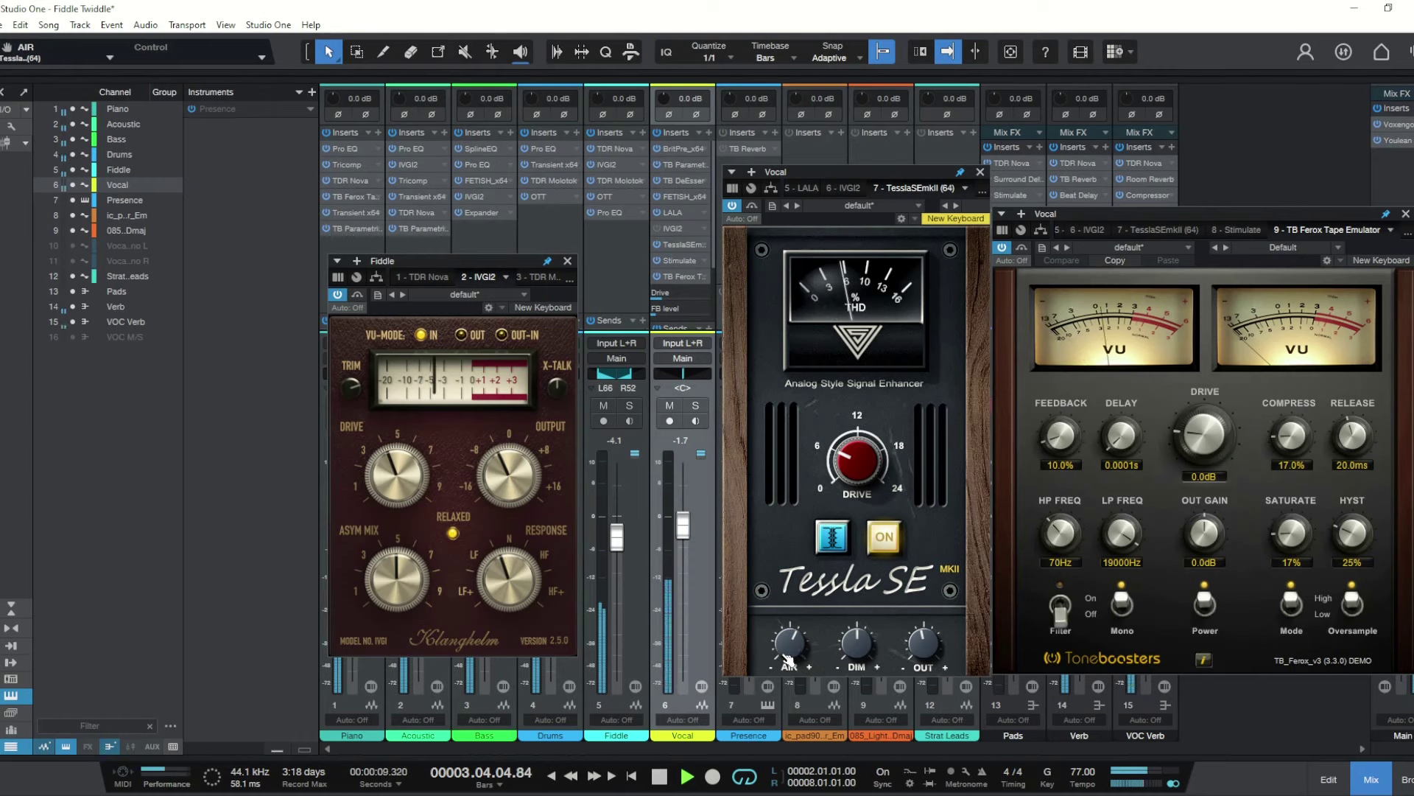
{"action": "key", "text": "space"}
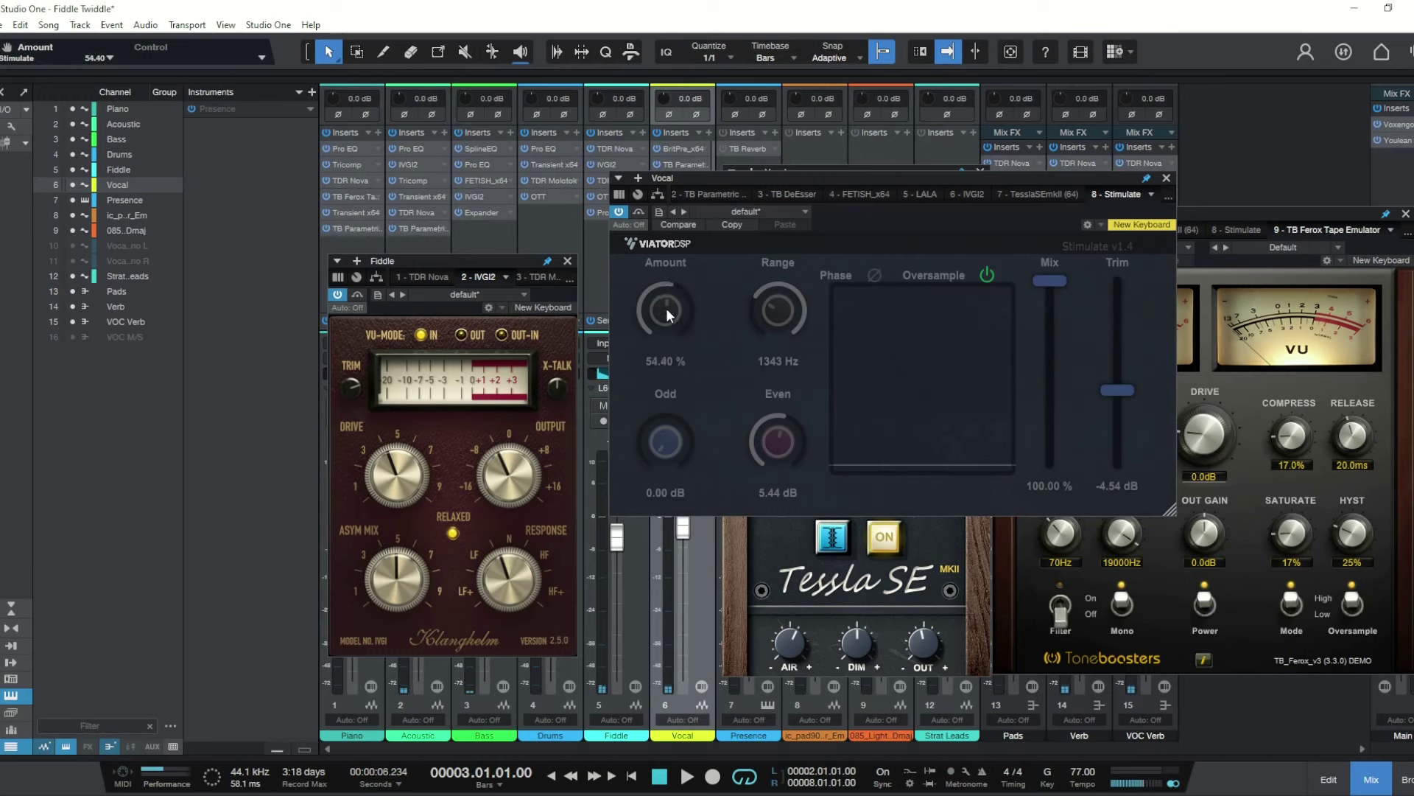
Set the Vocal's Stimulate Amount to 61.20 % and Even to 5.92 dB while auditioning the mix, and close the plug-in.
{"action": "key", "text": "space"}
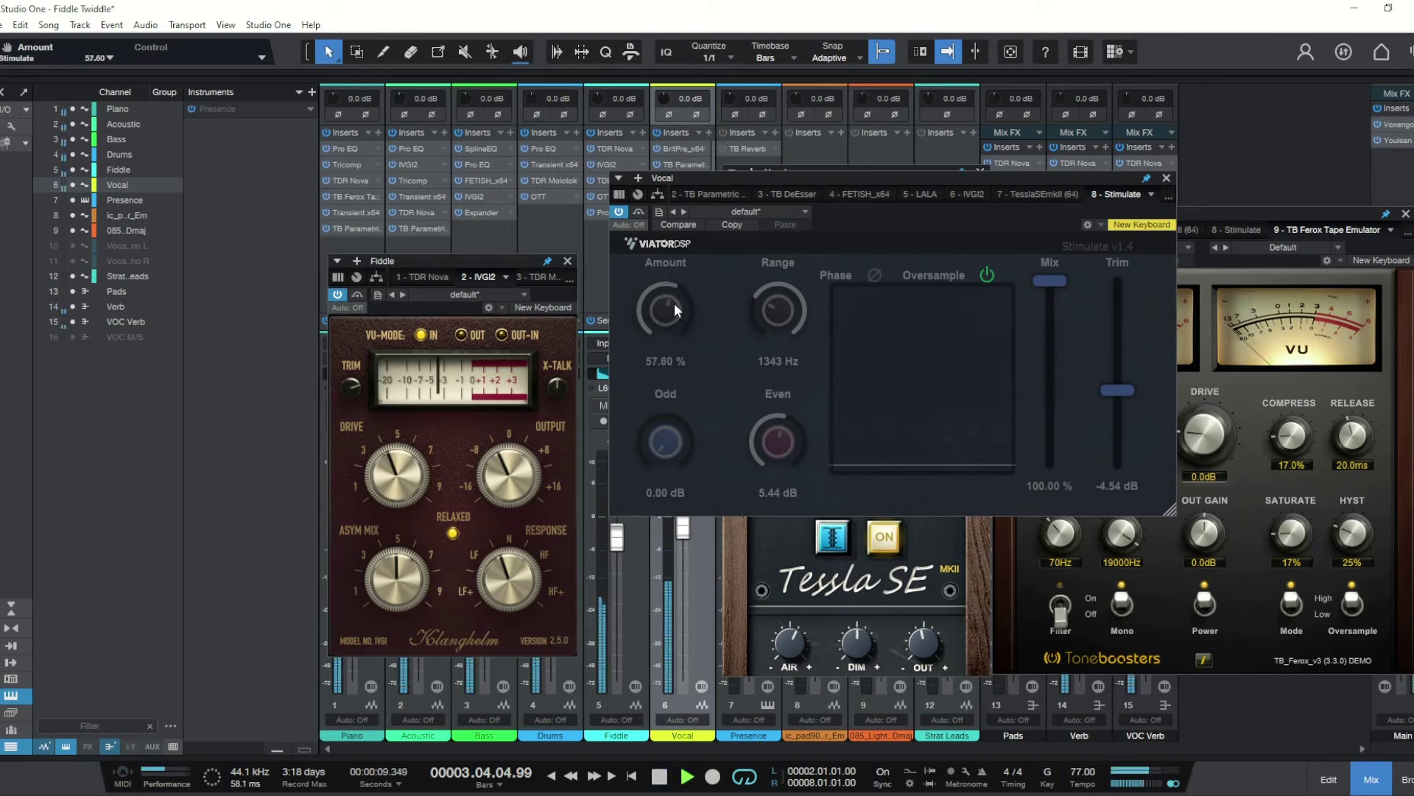
{"action": "left_click_drag", "start_coordinate": [673, 302], "coordinate": [675, 295]}
{"action": "key", "text": "space"}
{"action": "key", "text": "space"}
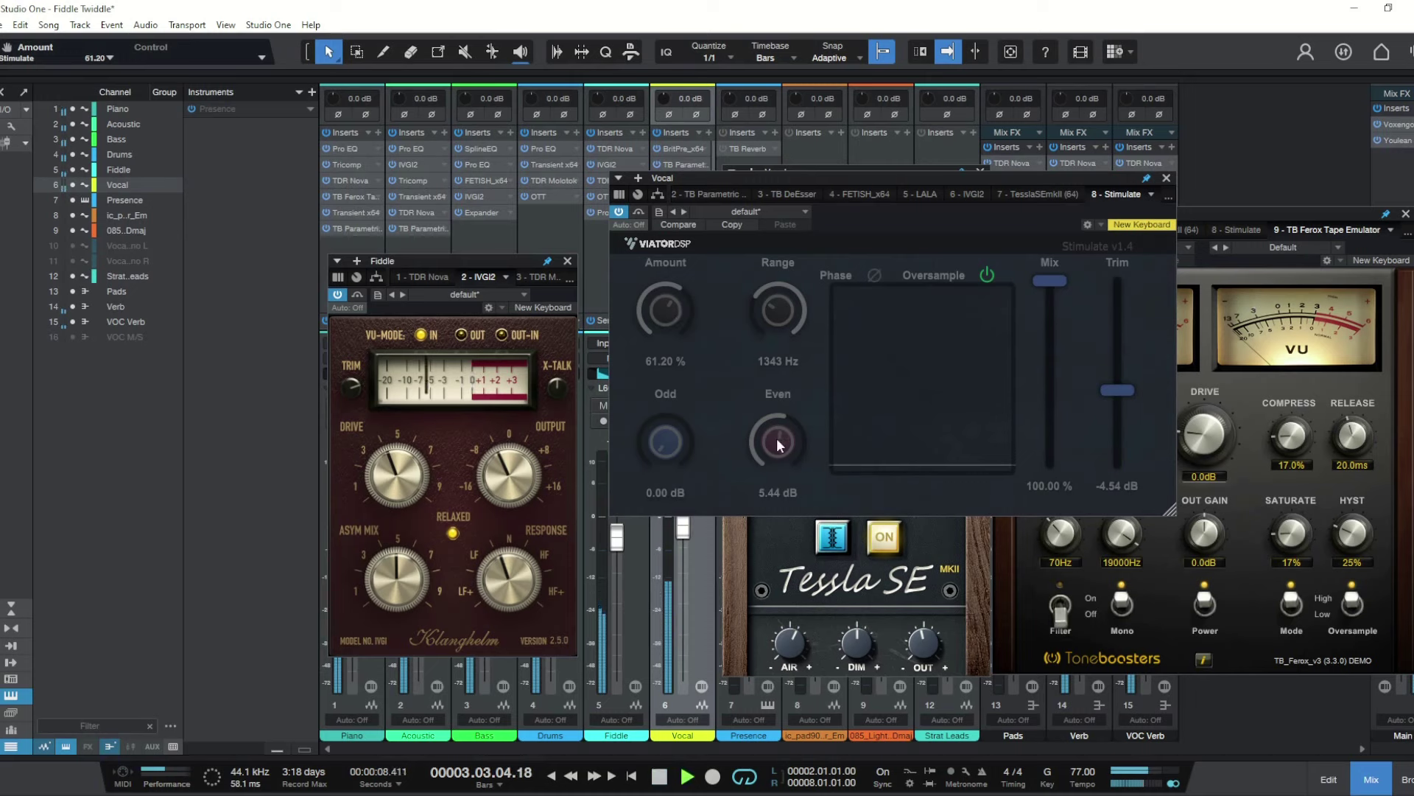
{"action": "left_click_drag", "start_coordinate": [777, 442], "coordinate": [777, 438]}
{"action": "key", "text": "space"}
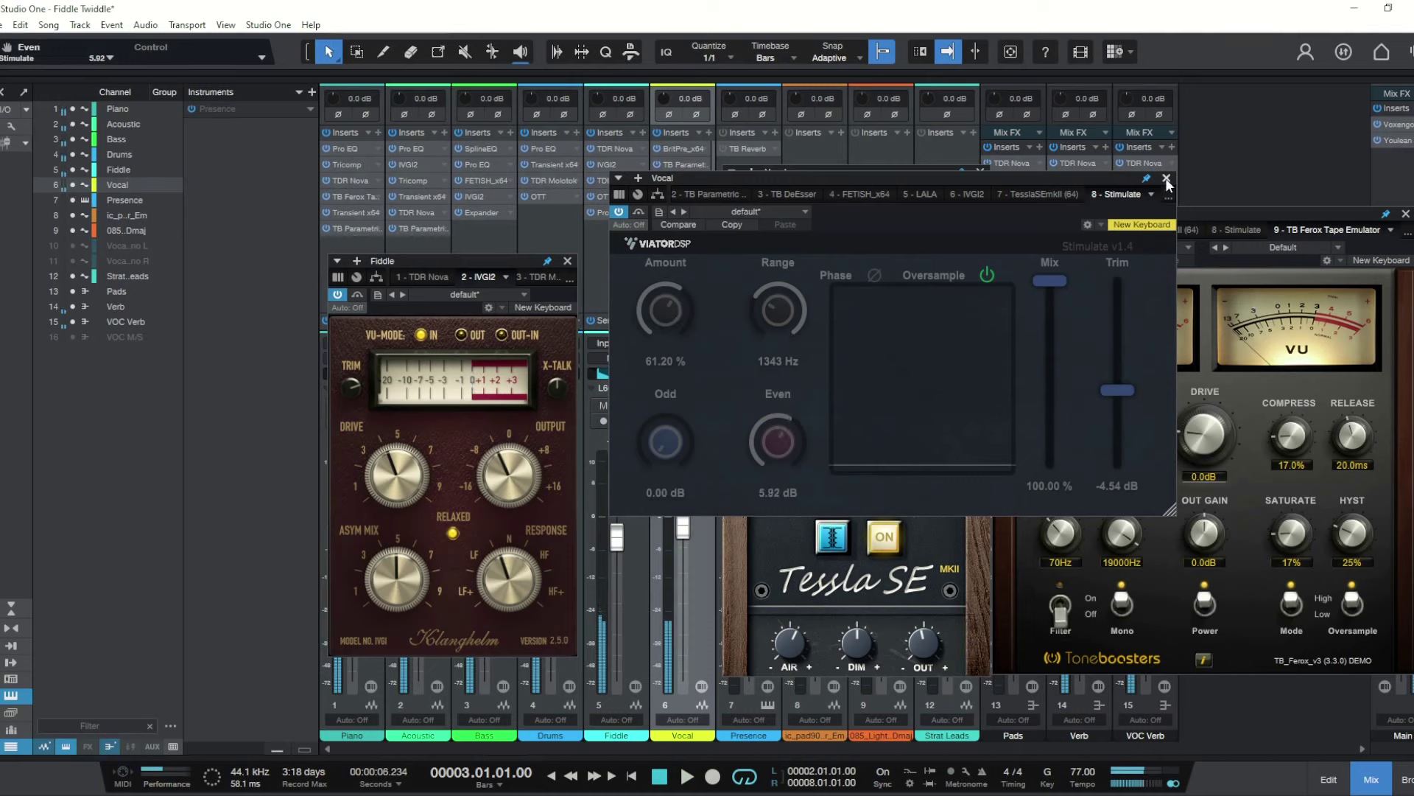
{"action": "left_click", "coordinate": [1166, 178]}
Raise AIR a little on the Vocal's TesslaSEmkII and replay the full mix from the loop start.
{"action": "left_click", "coordinate": [789, 645]}
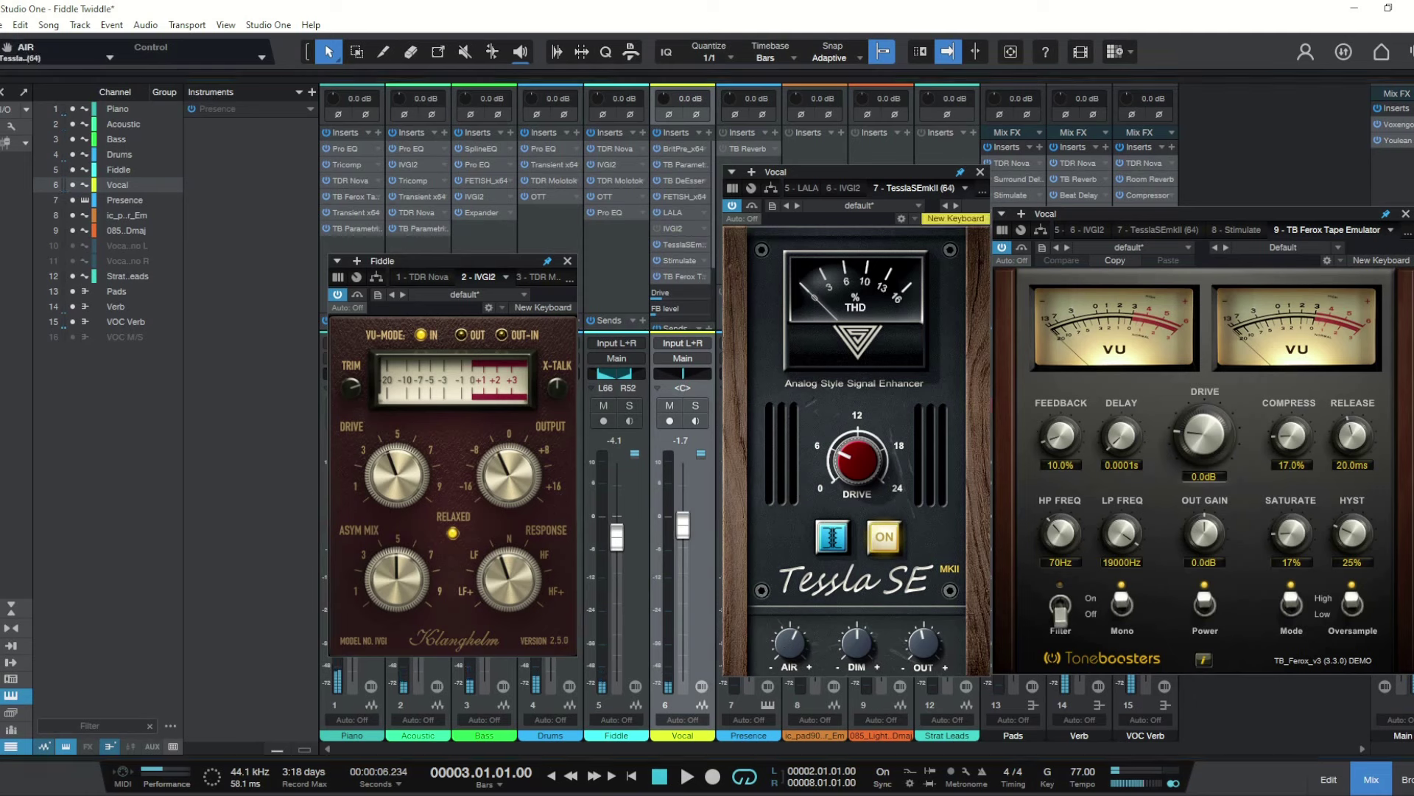
{"action": "key", "text": "space"}
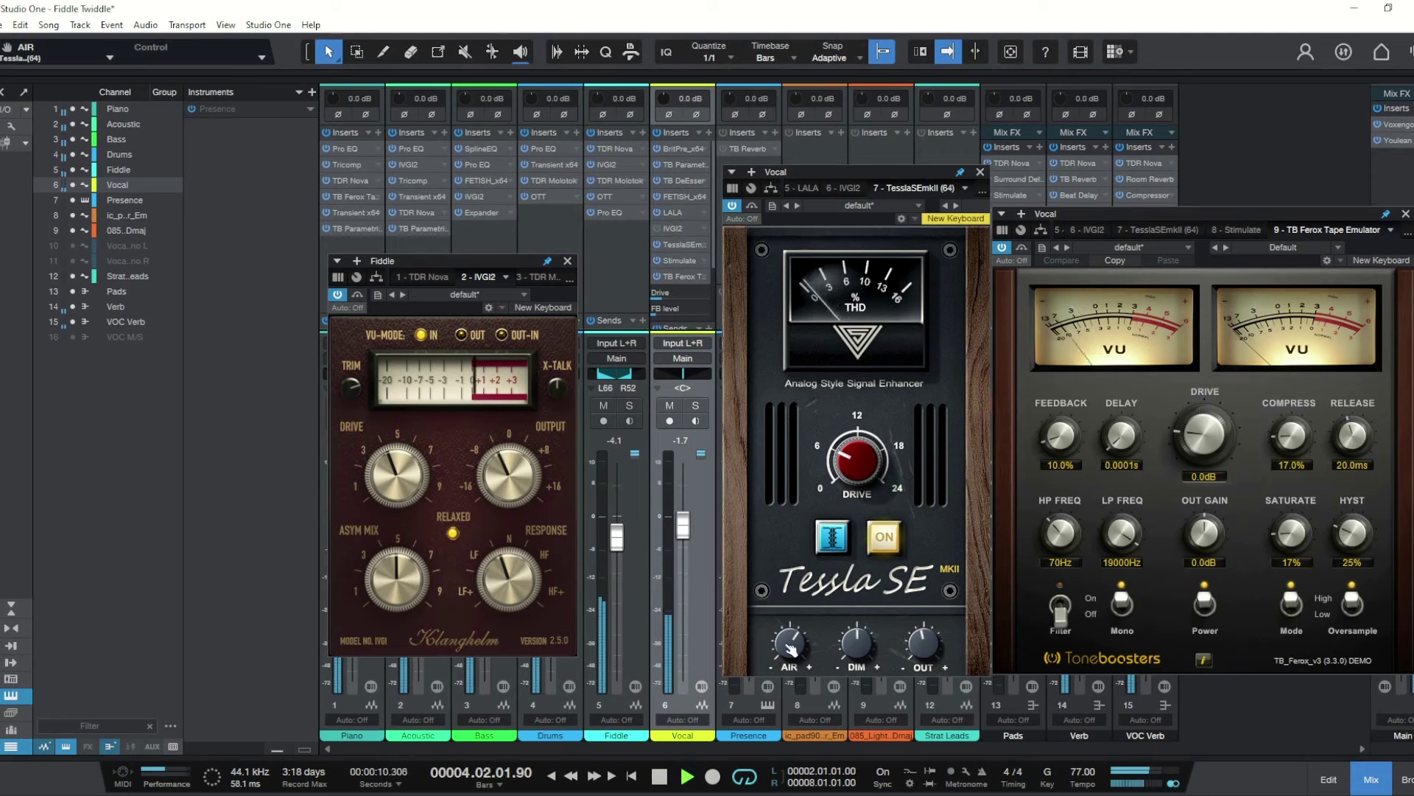
{"action": "key", "text": "space"}
{"action": "key", "text": "space"}
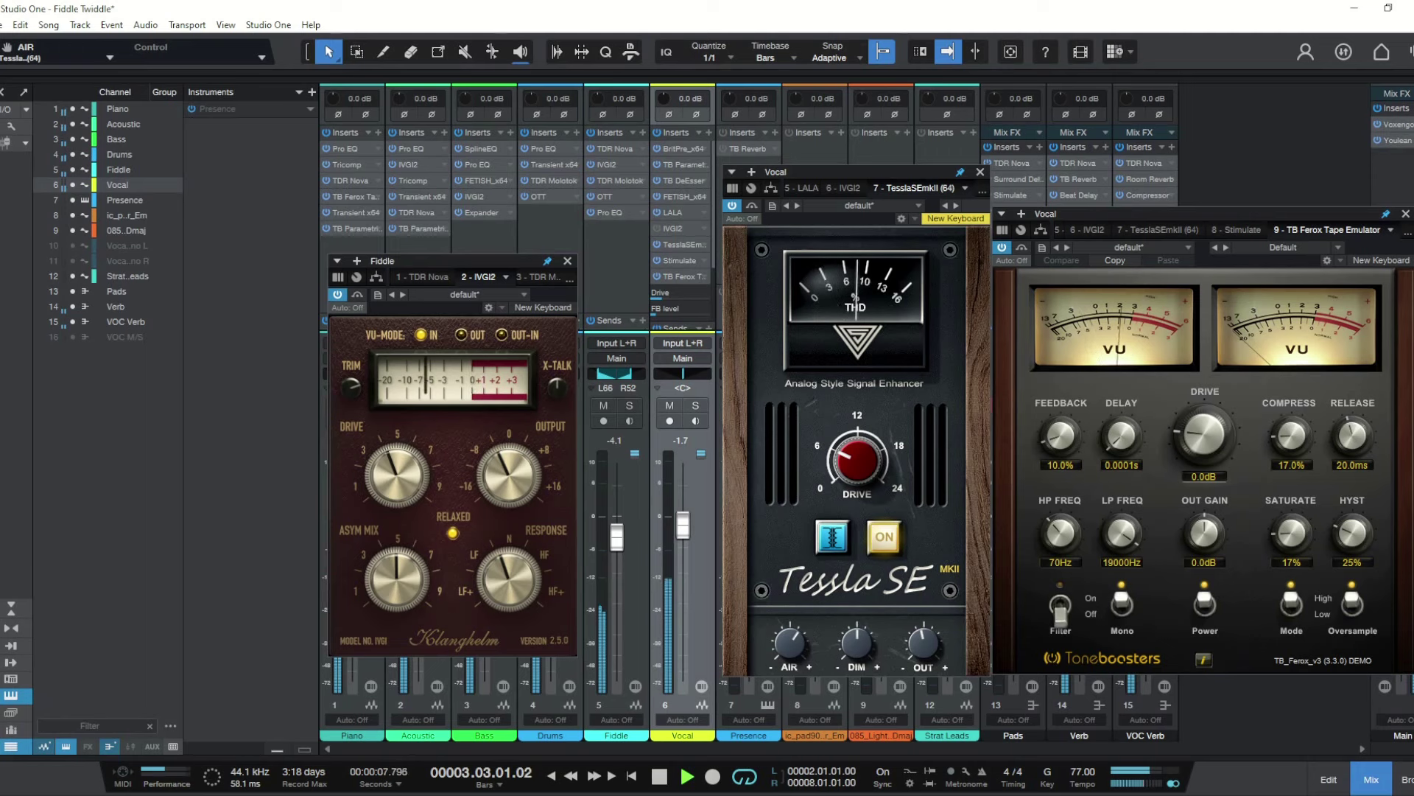
{"action": "key", "text": "space"}
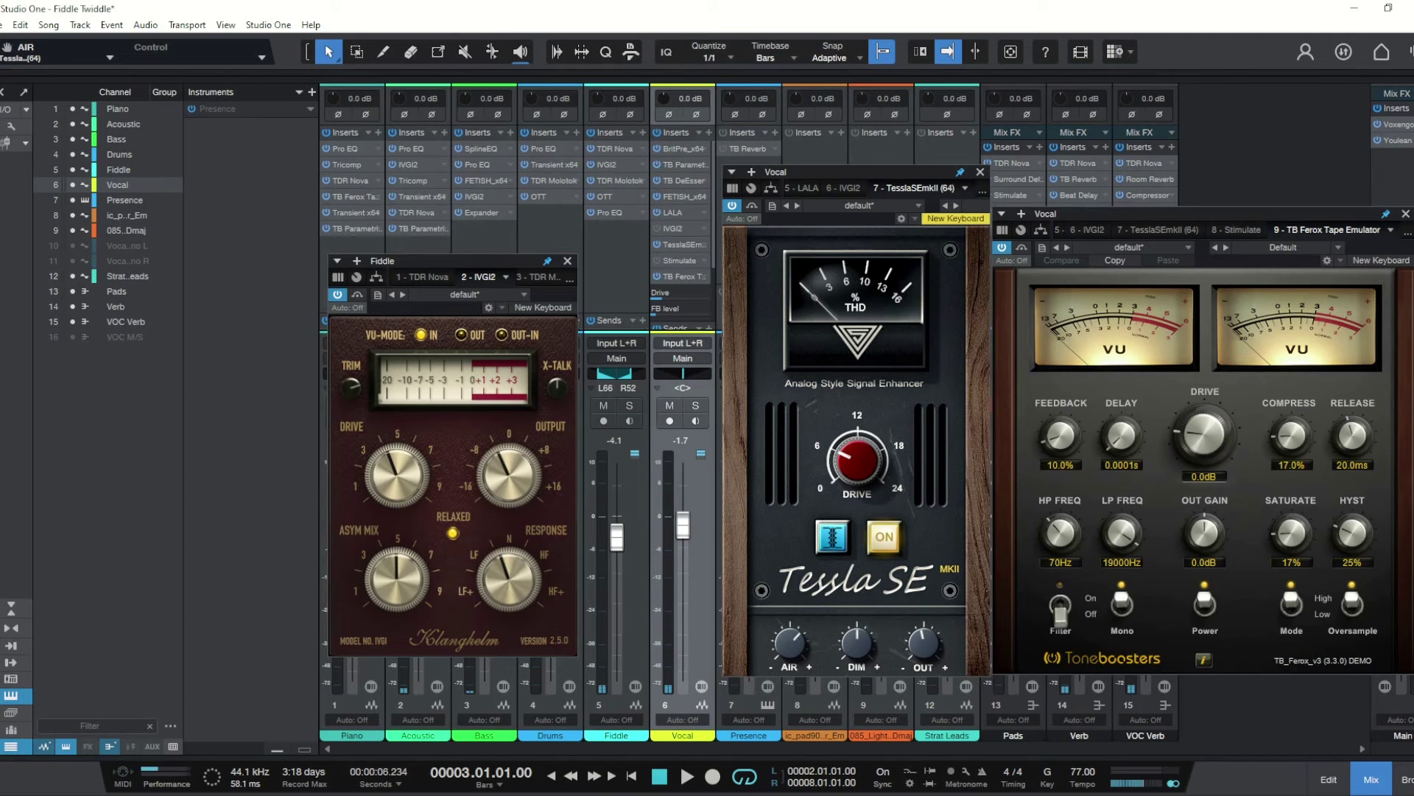
Audition the full mix with the Vocal's Stimulate bypassed and fine-tune AIR on TesslaSEmkII.
{"action": "key", "text": "space"}
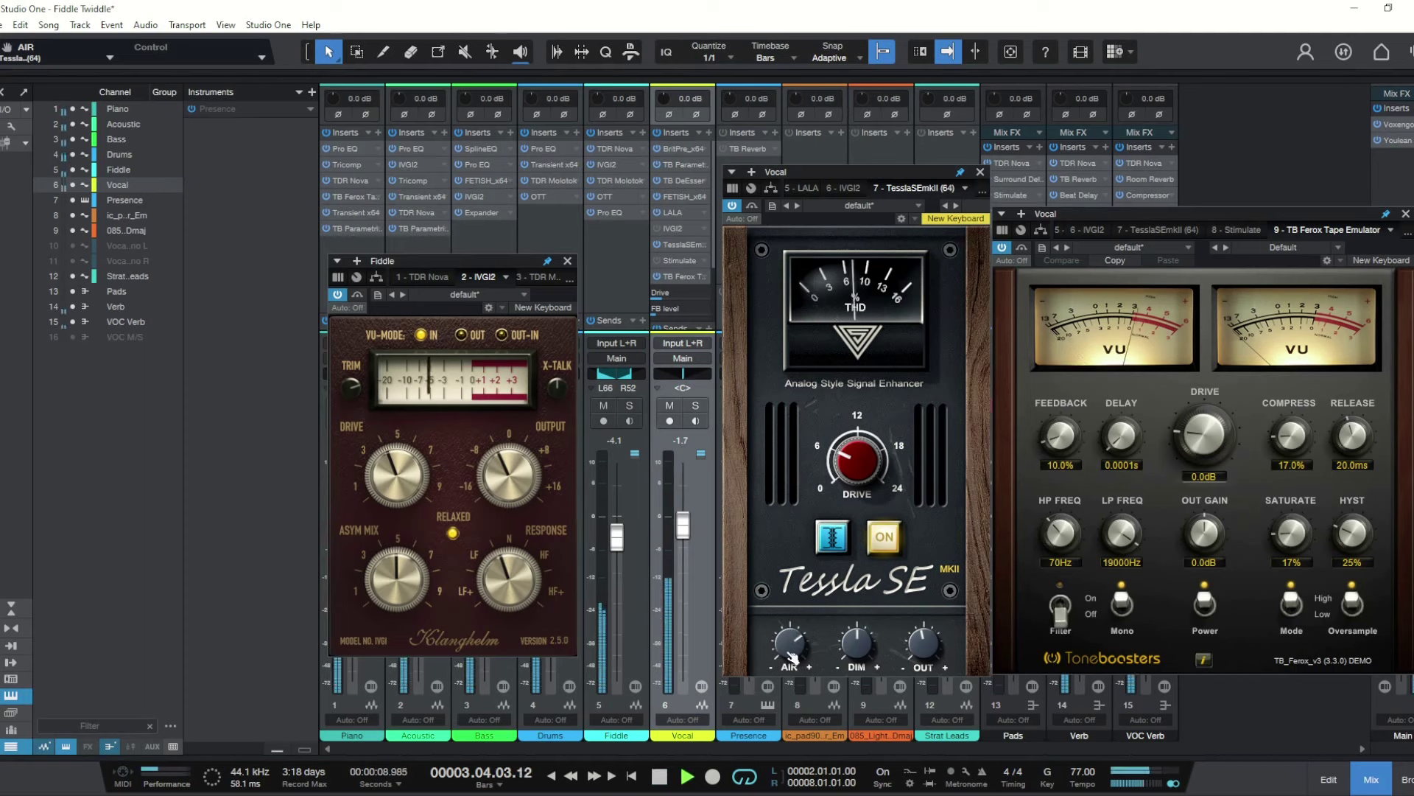
{"action": "key", "text": "space"}
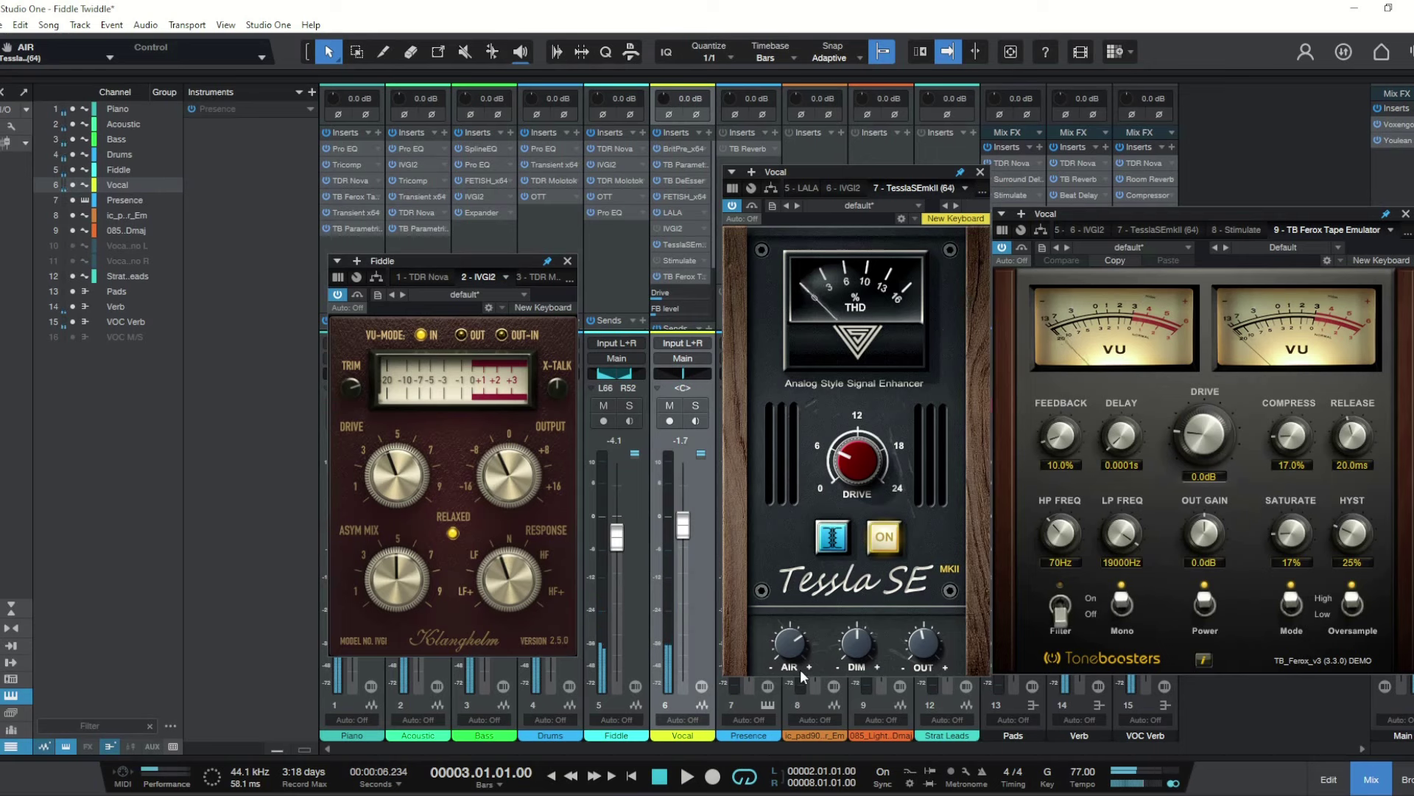
{"action": "mouse_move", "coordinate": [805, 650]}
{"action": "left_click_drag", "start_coordinate": [806, 652], "coordinate": [804, 655]}
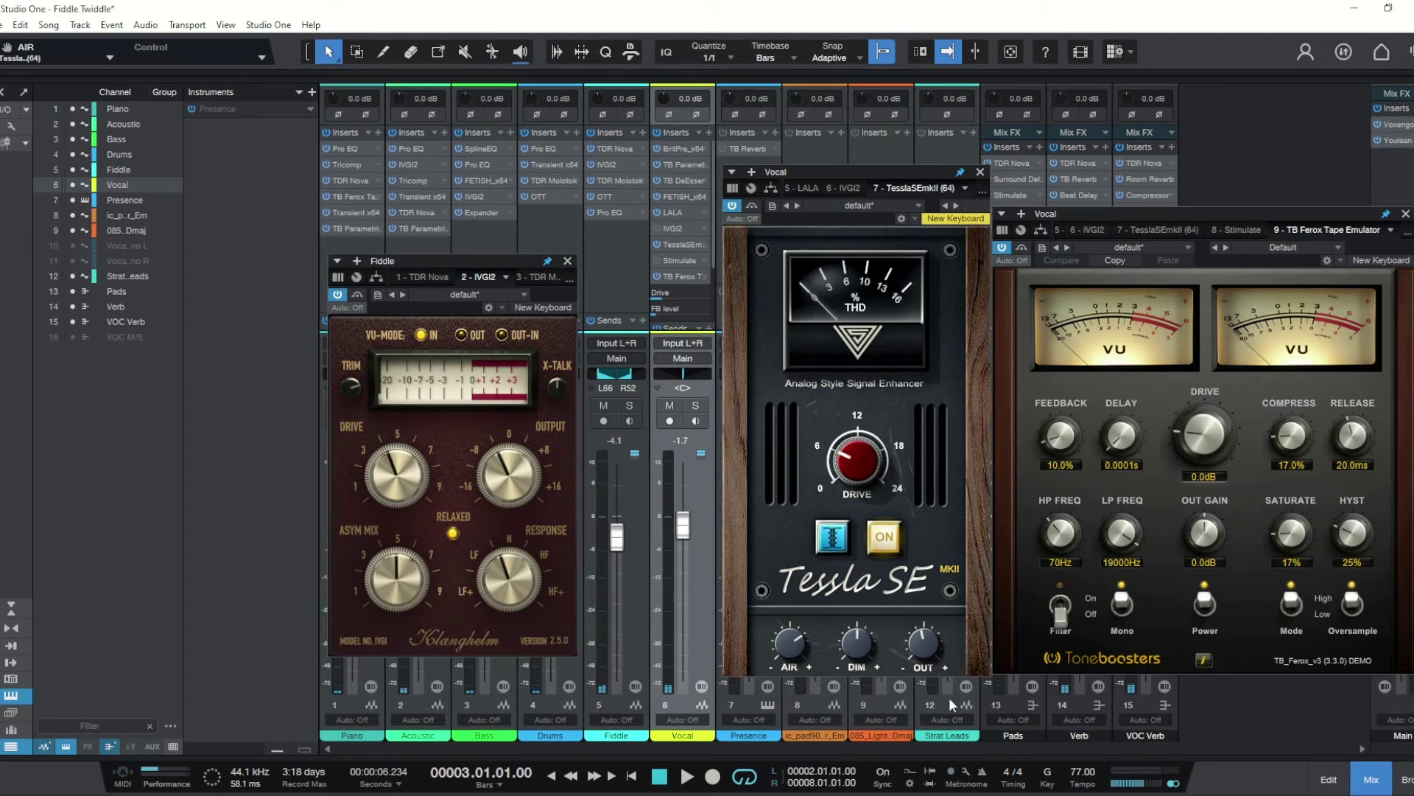
Compare the full mix with the Fiddle's IVGI2 and the Vocal's TesslaSEmkII and TB Ferox Tape Emulator all bypassed and all active.
{"action": "left_click", "coordinate": [1006, 248]}
{"action": "left_click", "coordinate": [731, 205]}
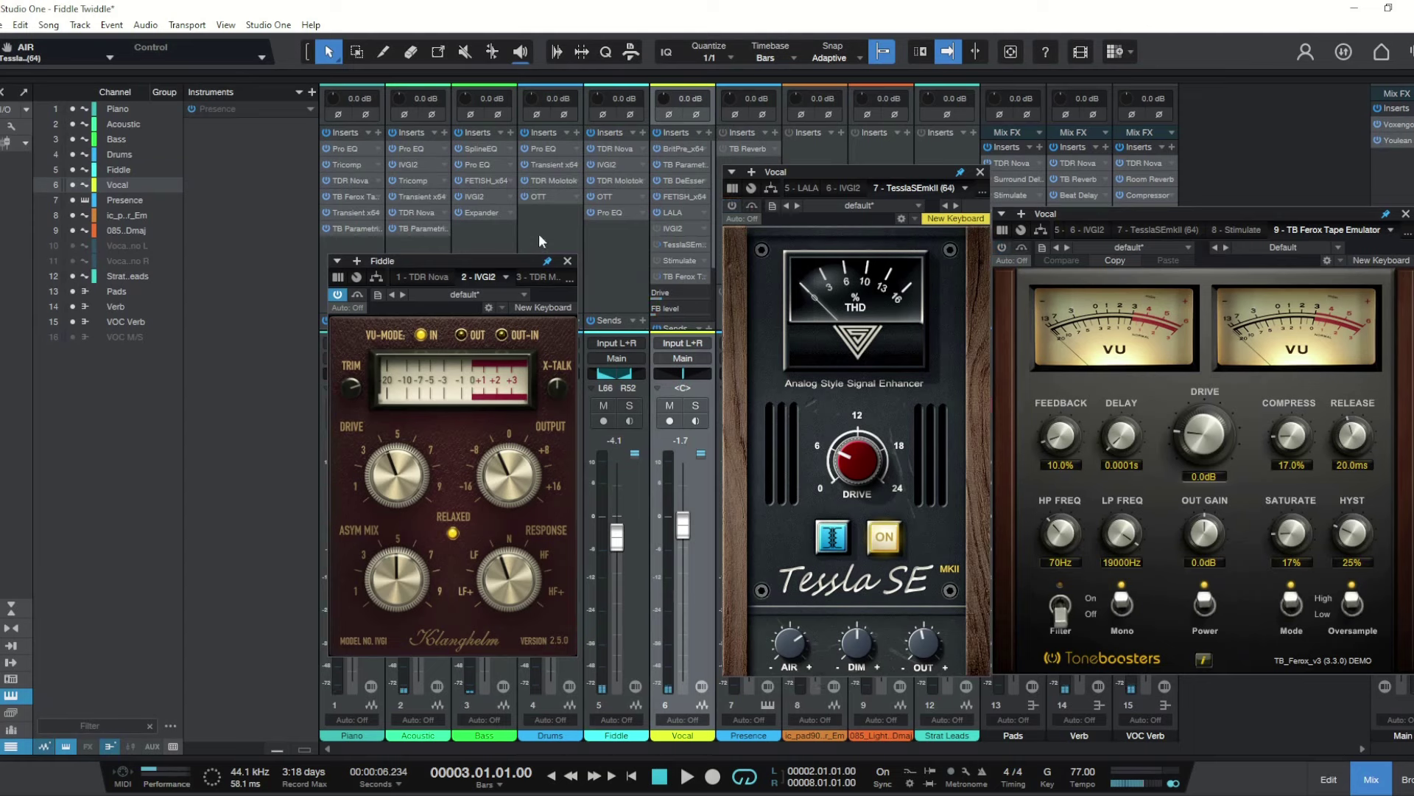
{"action": "left_click", "coordinate": [337, 291]}
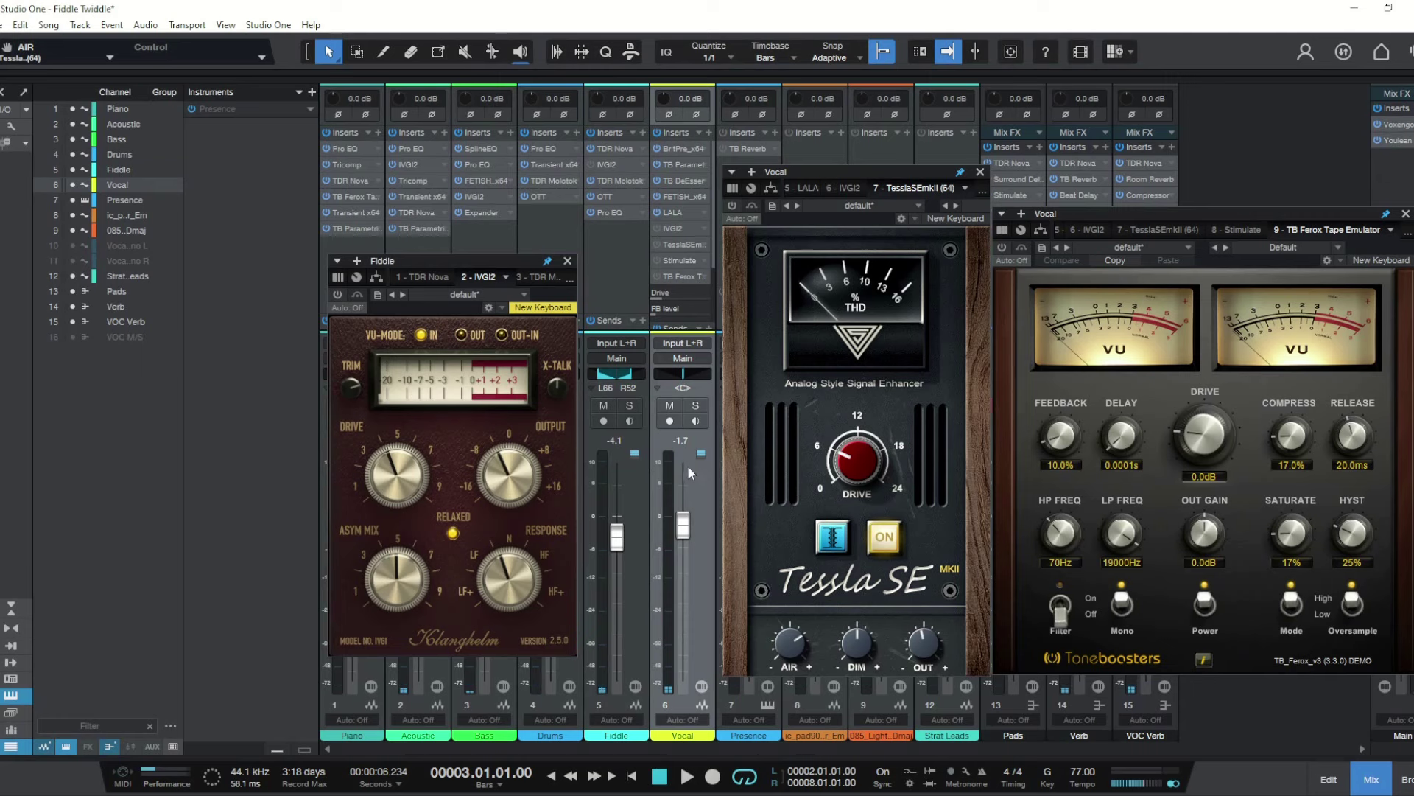
{"action": "key", "text": "space"}
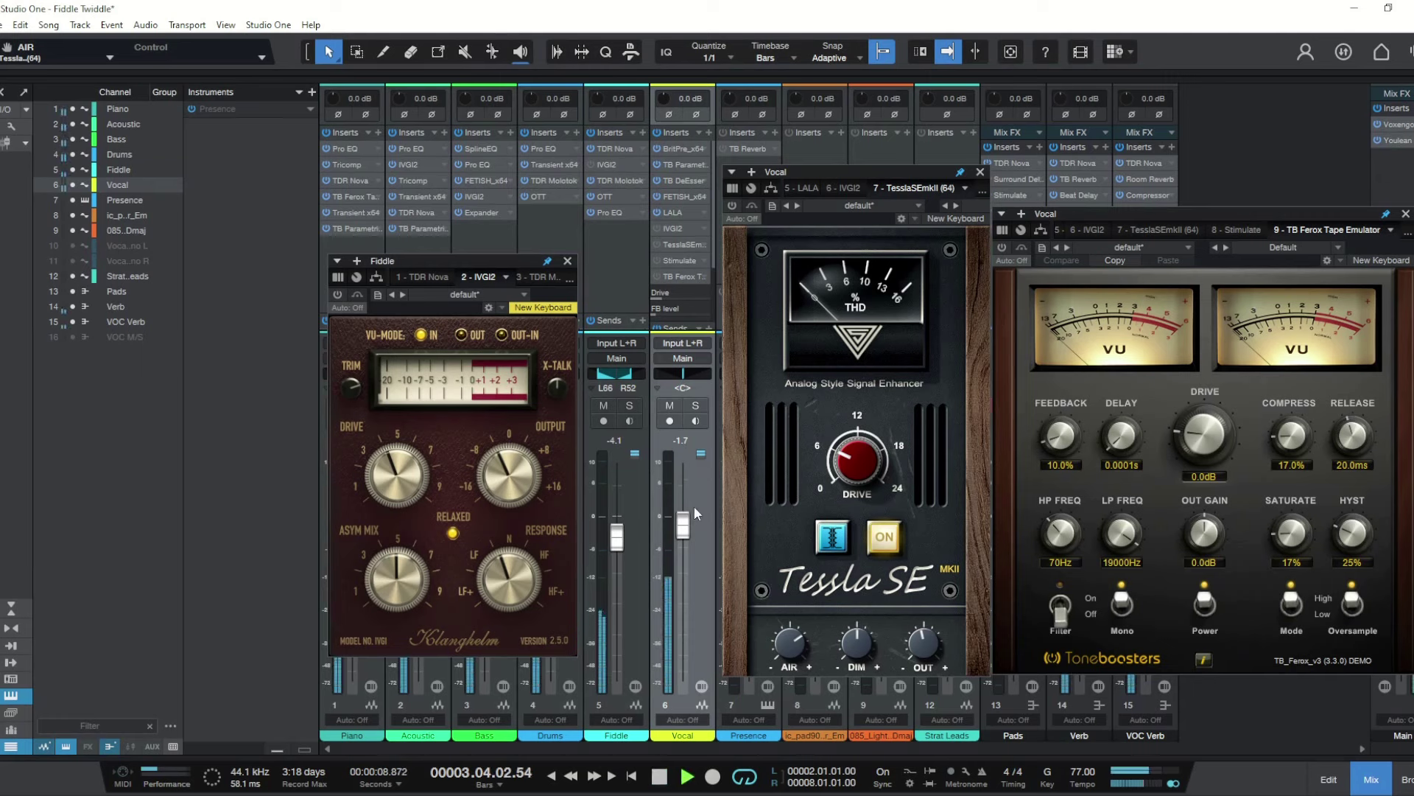
{"action": "key", "text": "space"}
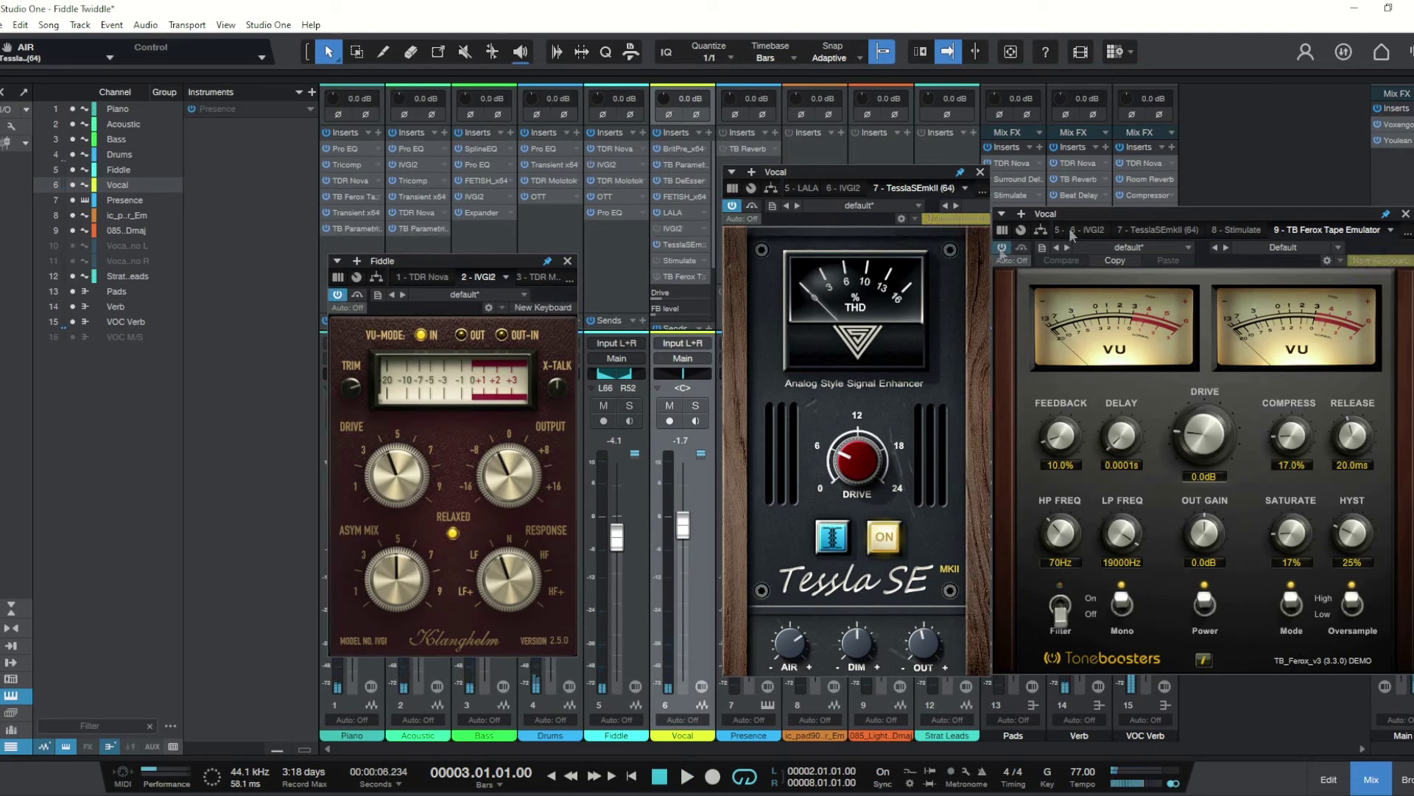
{"action": "key", "text": "space"}
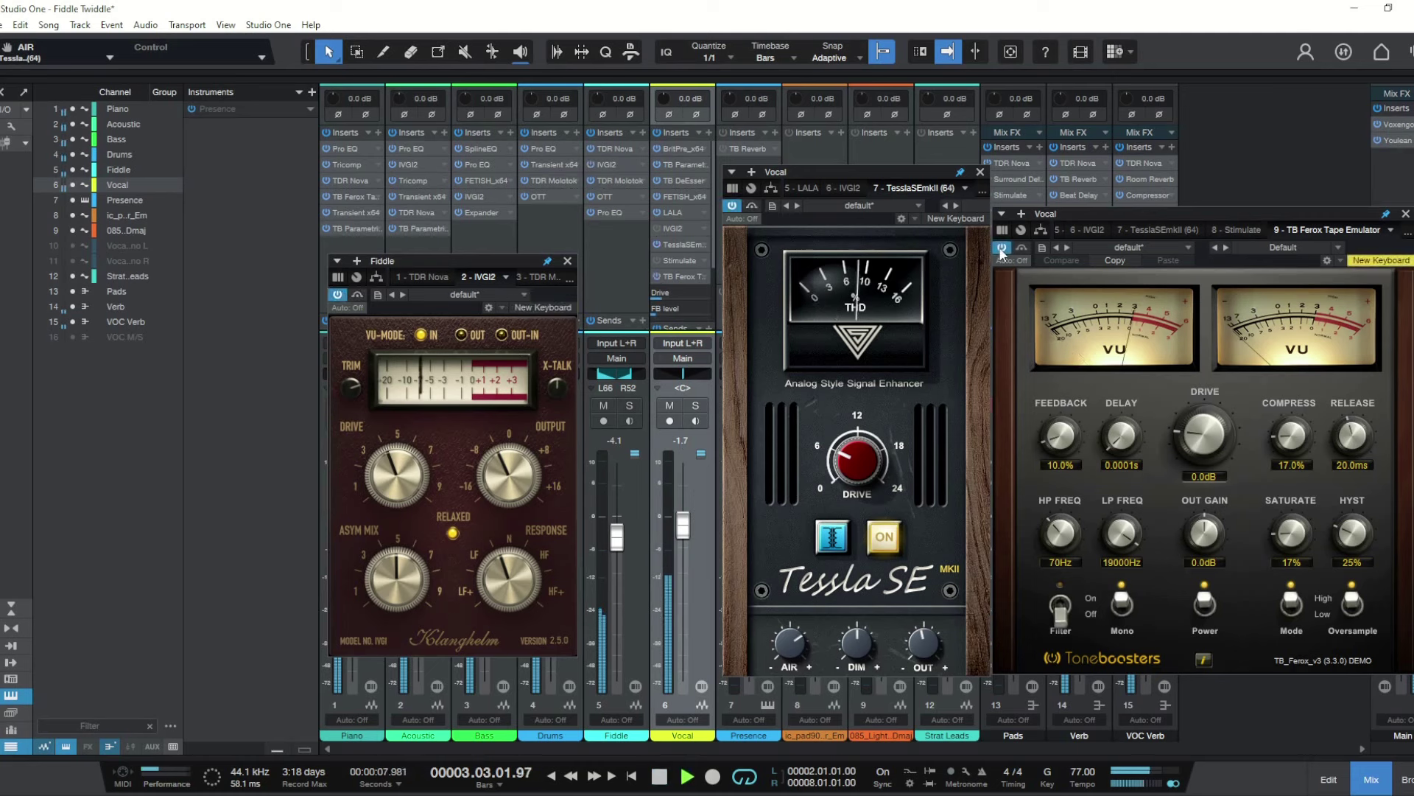